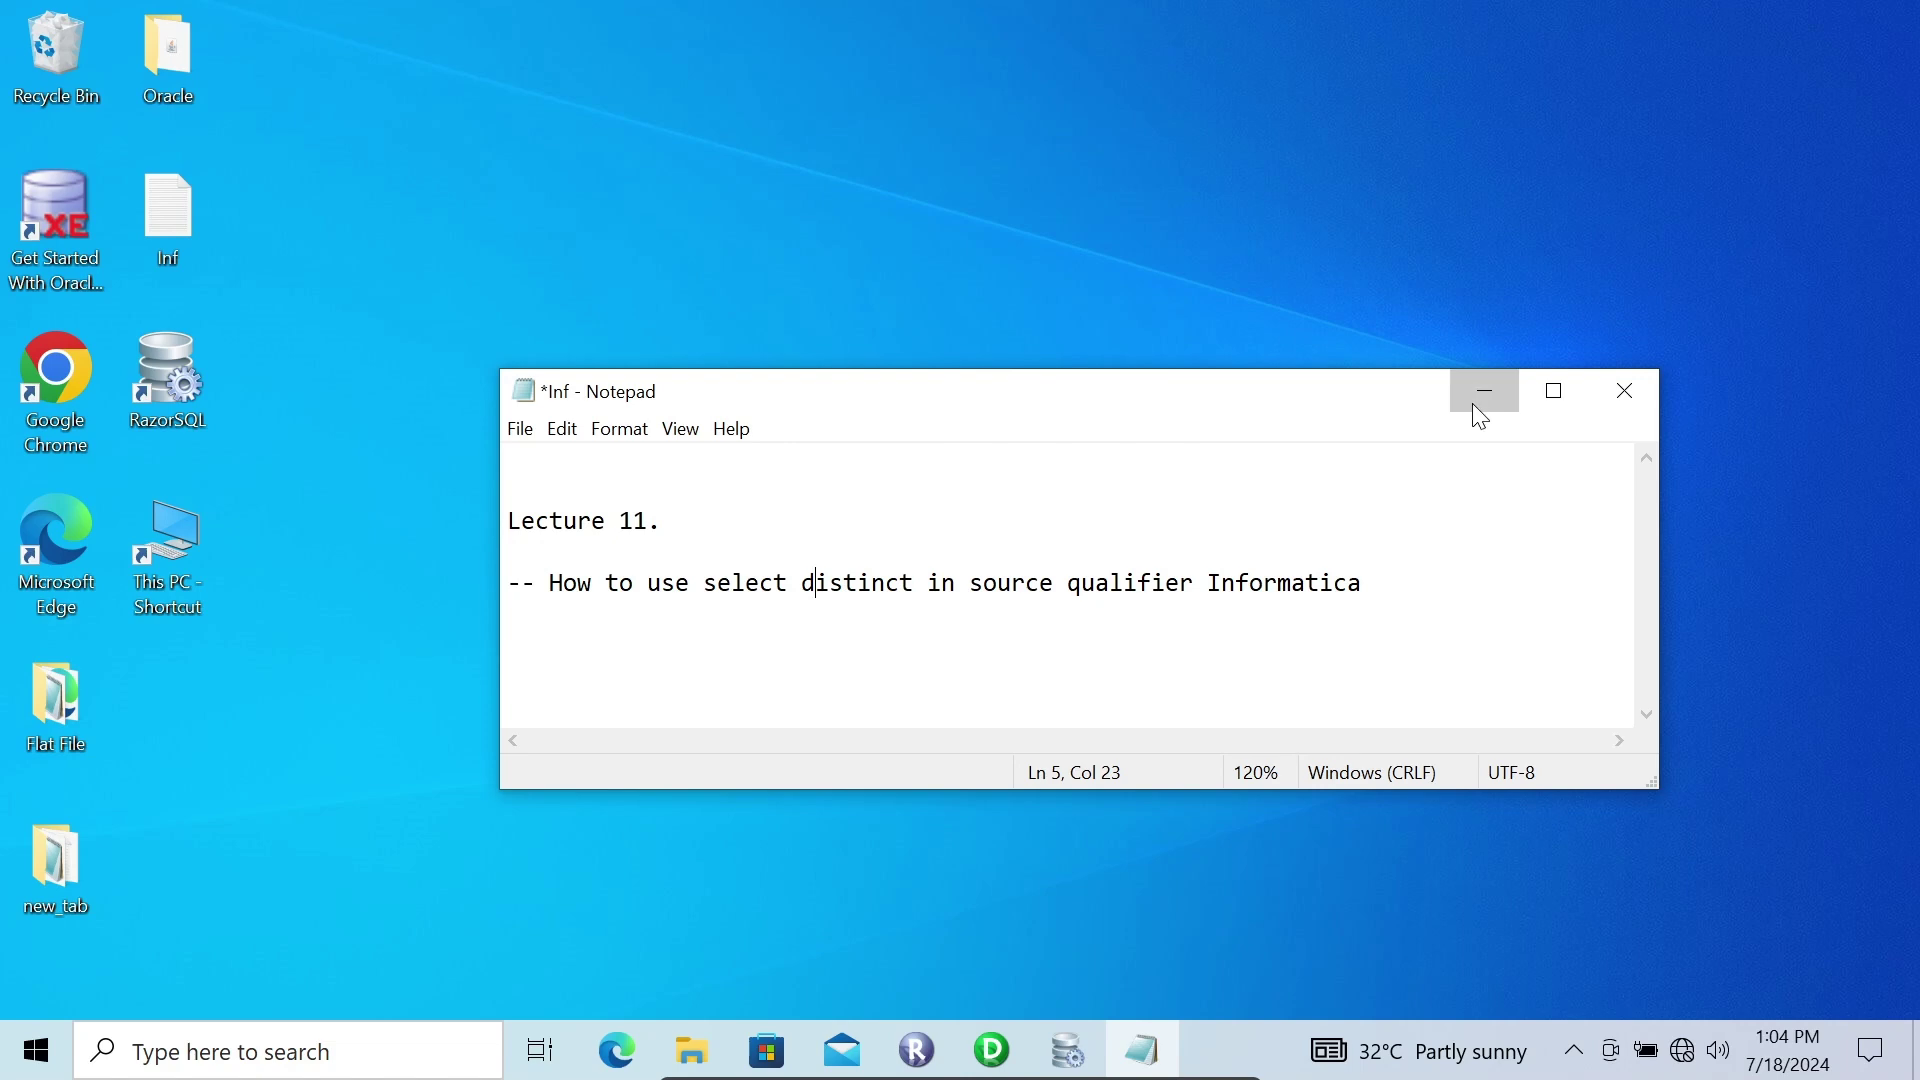
- Switch to PowerCenter Designer and create a new mapping named m_select_distict_SQ
{"action": "left_click", "coordinate": [993, 1049]}
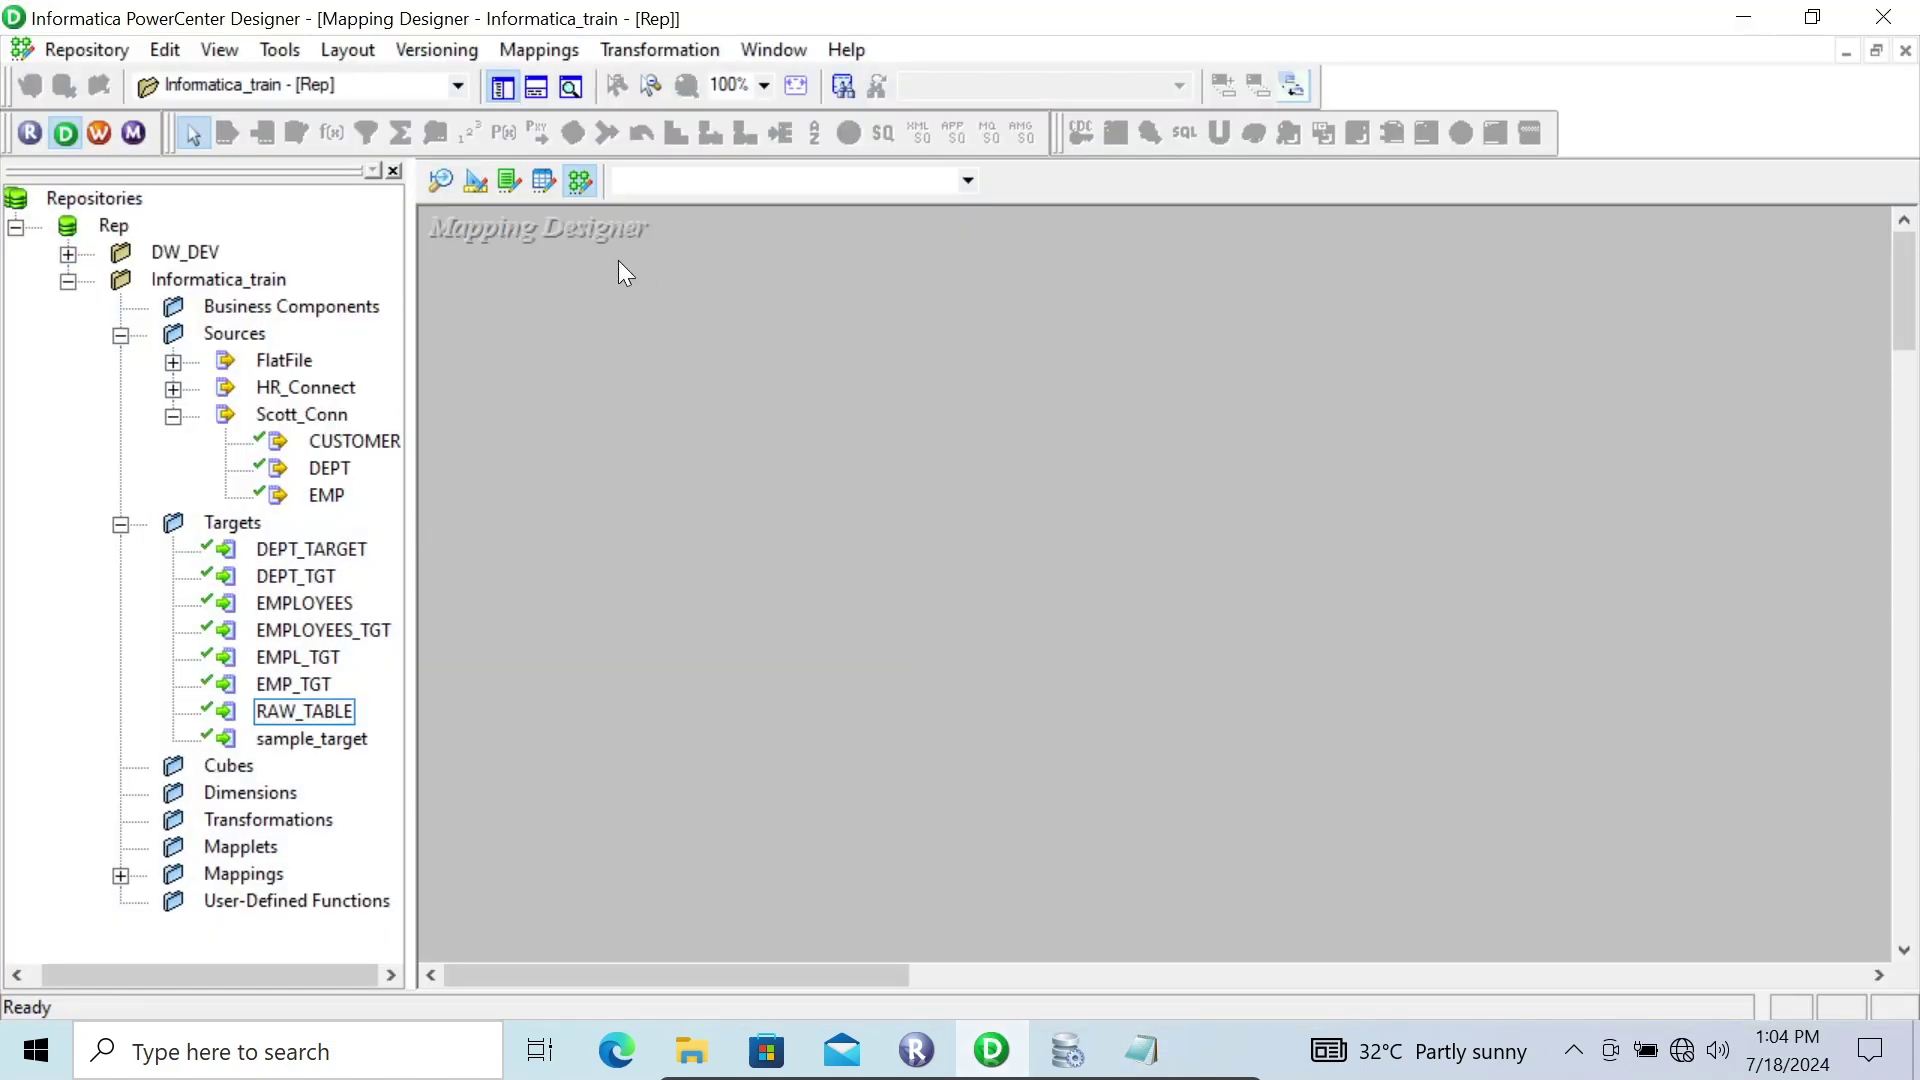
{"action": "left_click", "coordinate": [524, 48]}
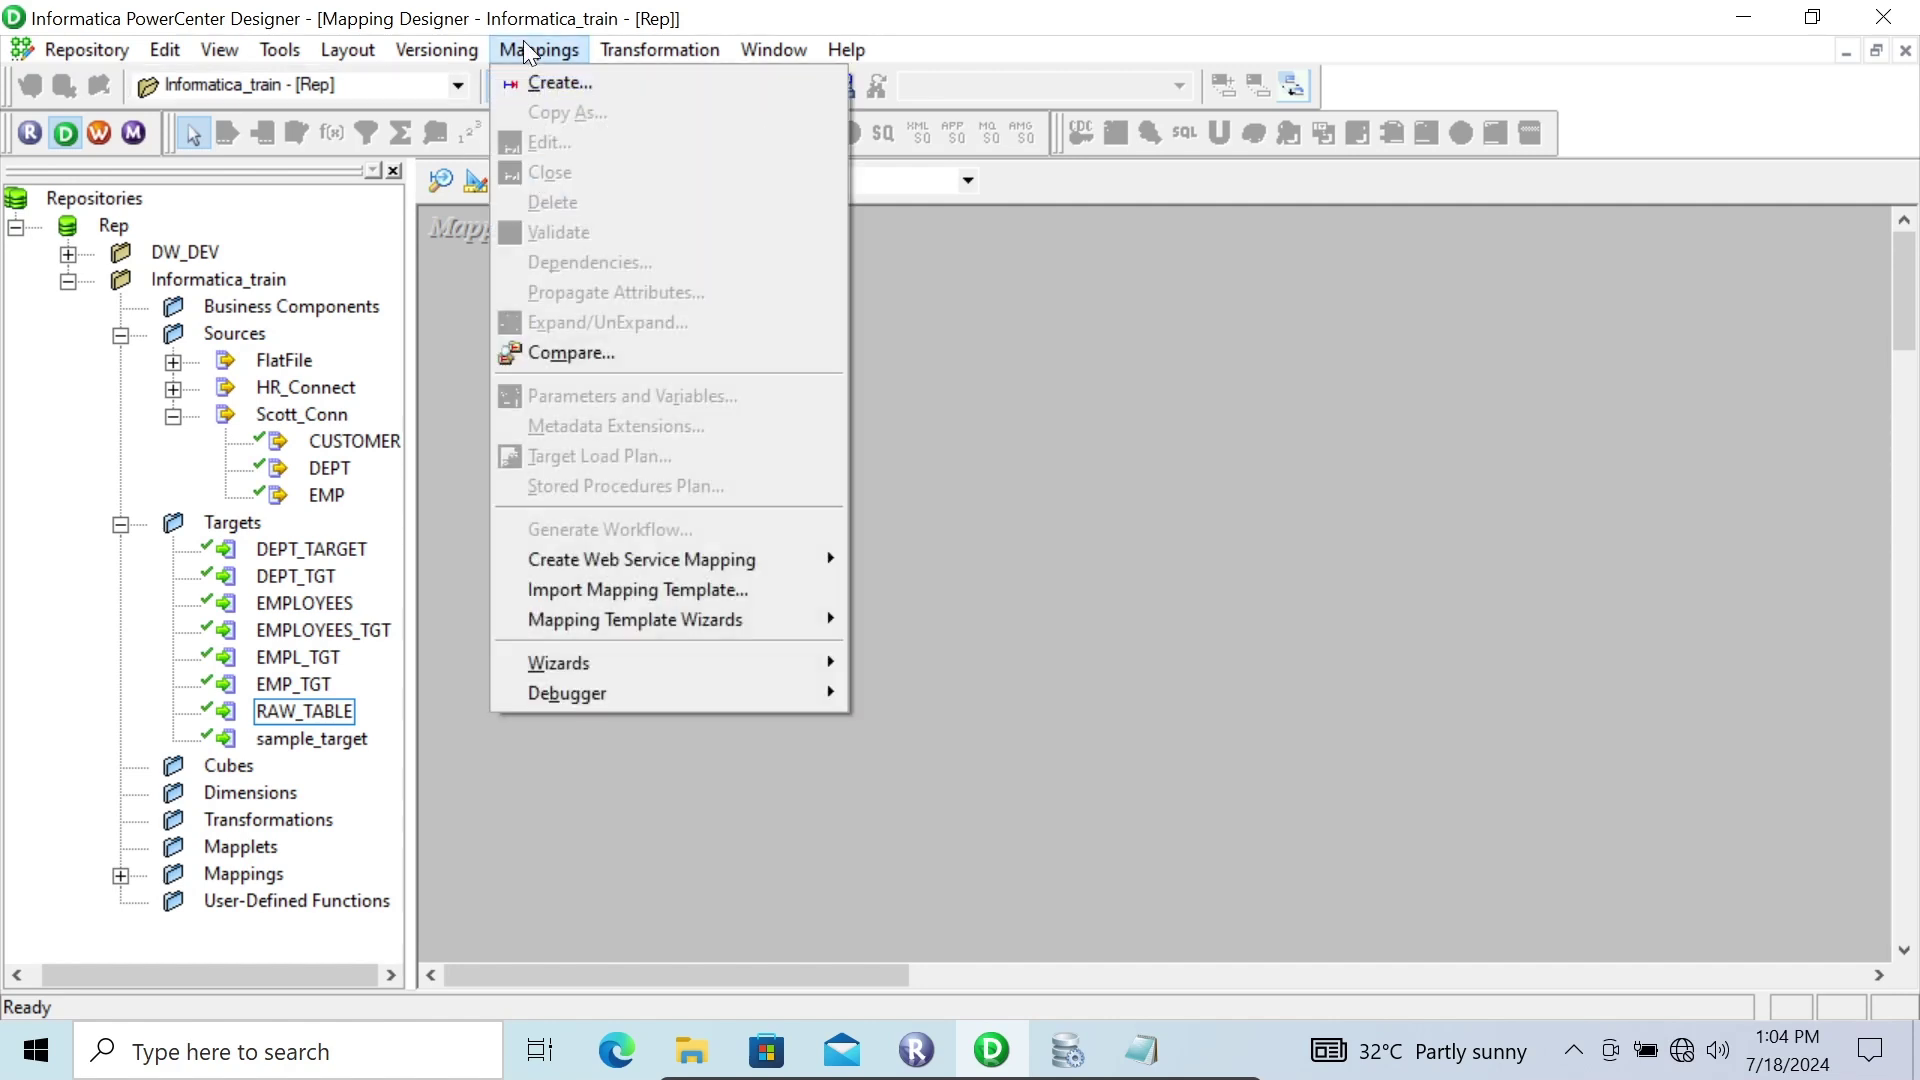
{"action": "left_click", "coordinate": [550, 78]}
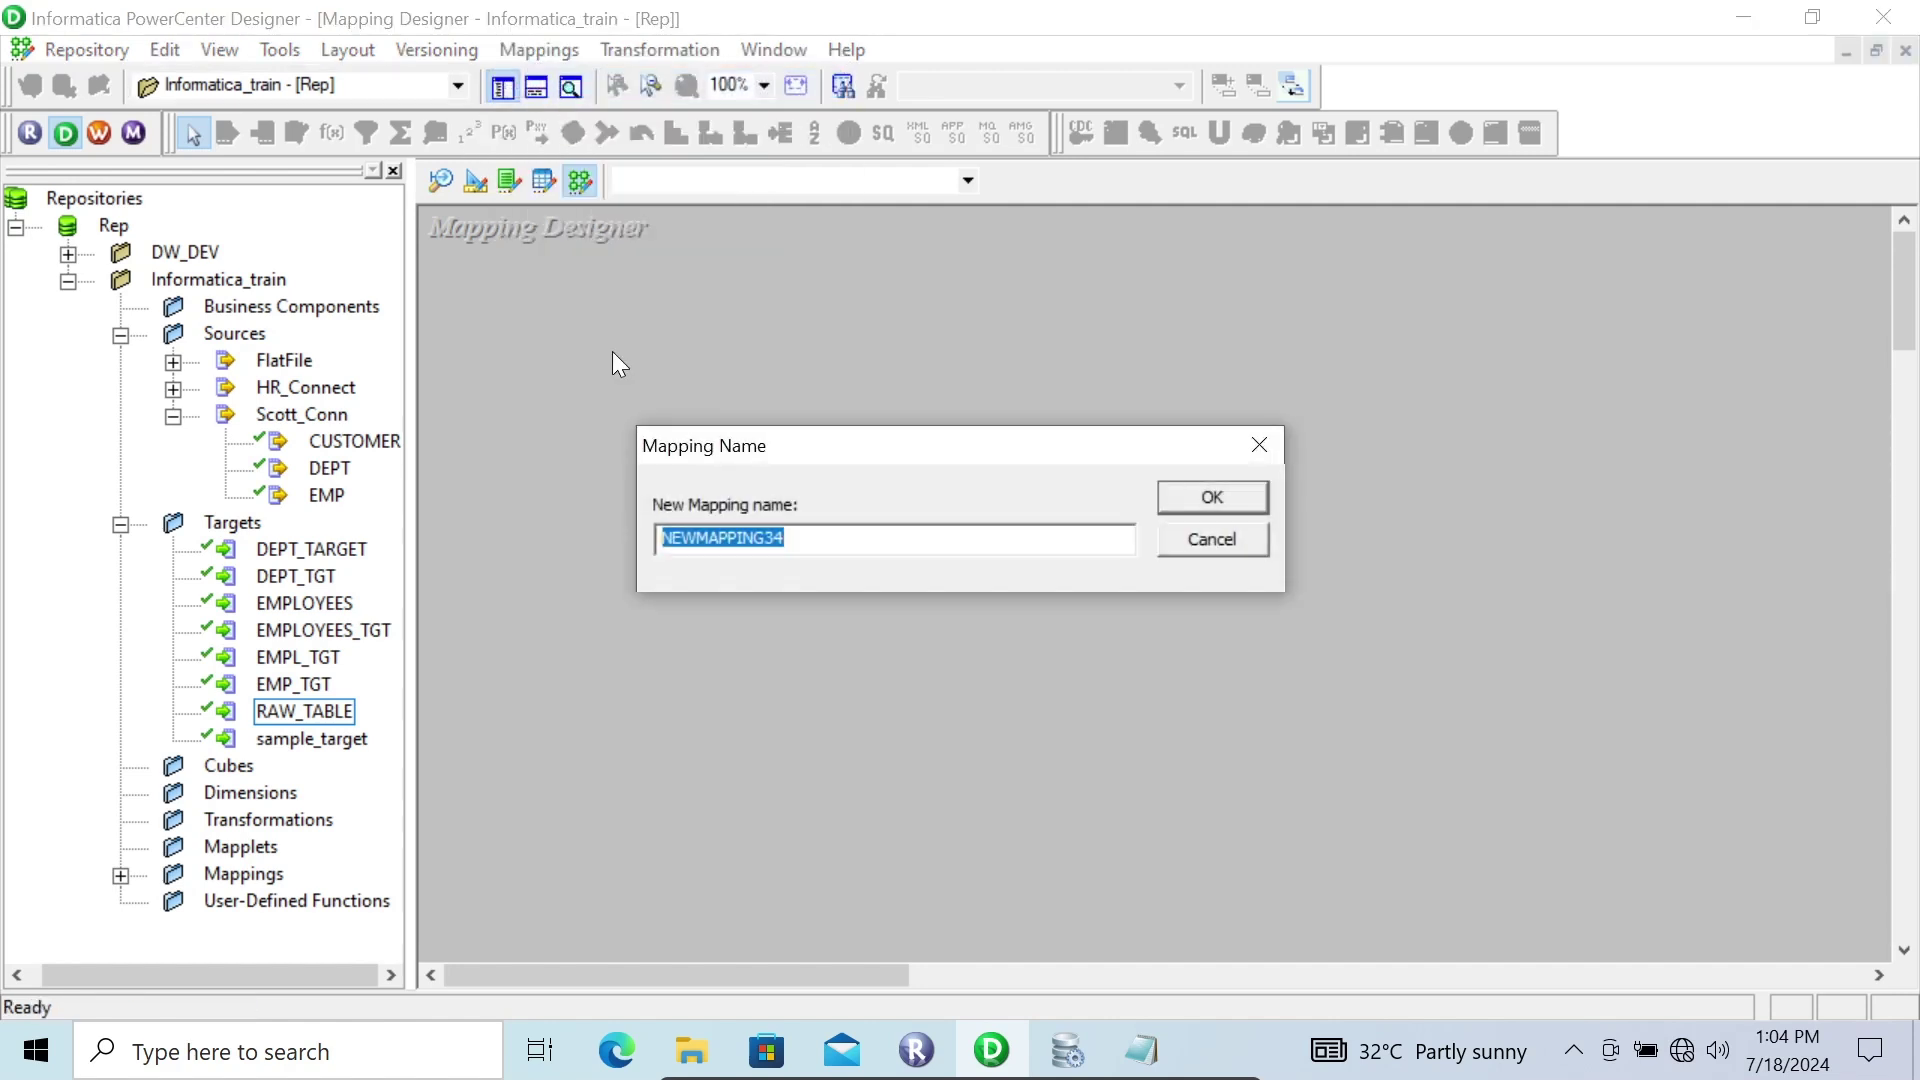
{"action": "type", "text": "m_"}
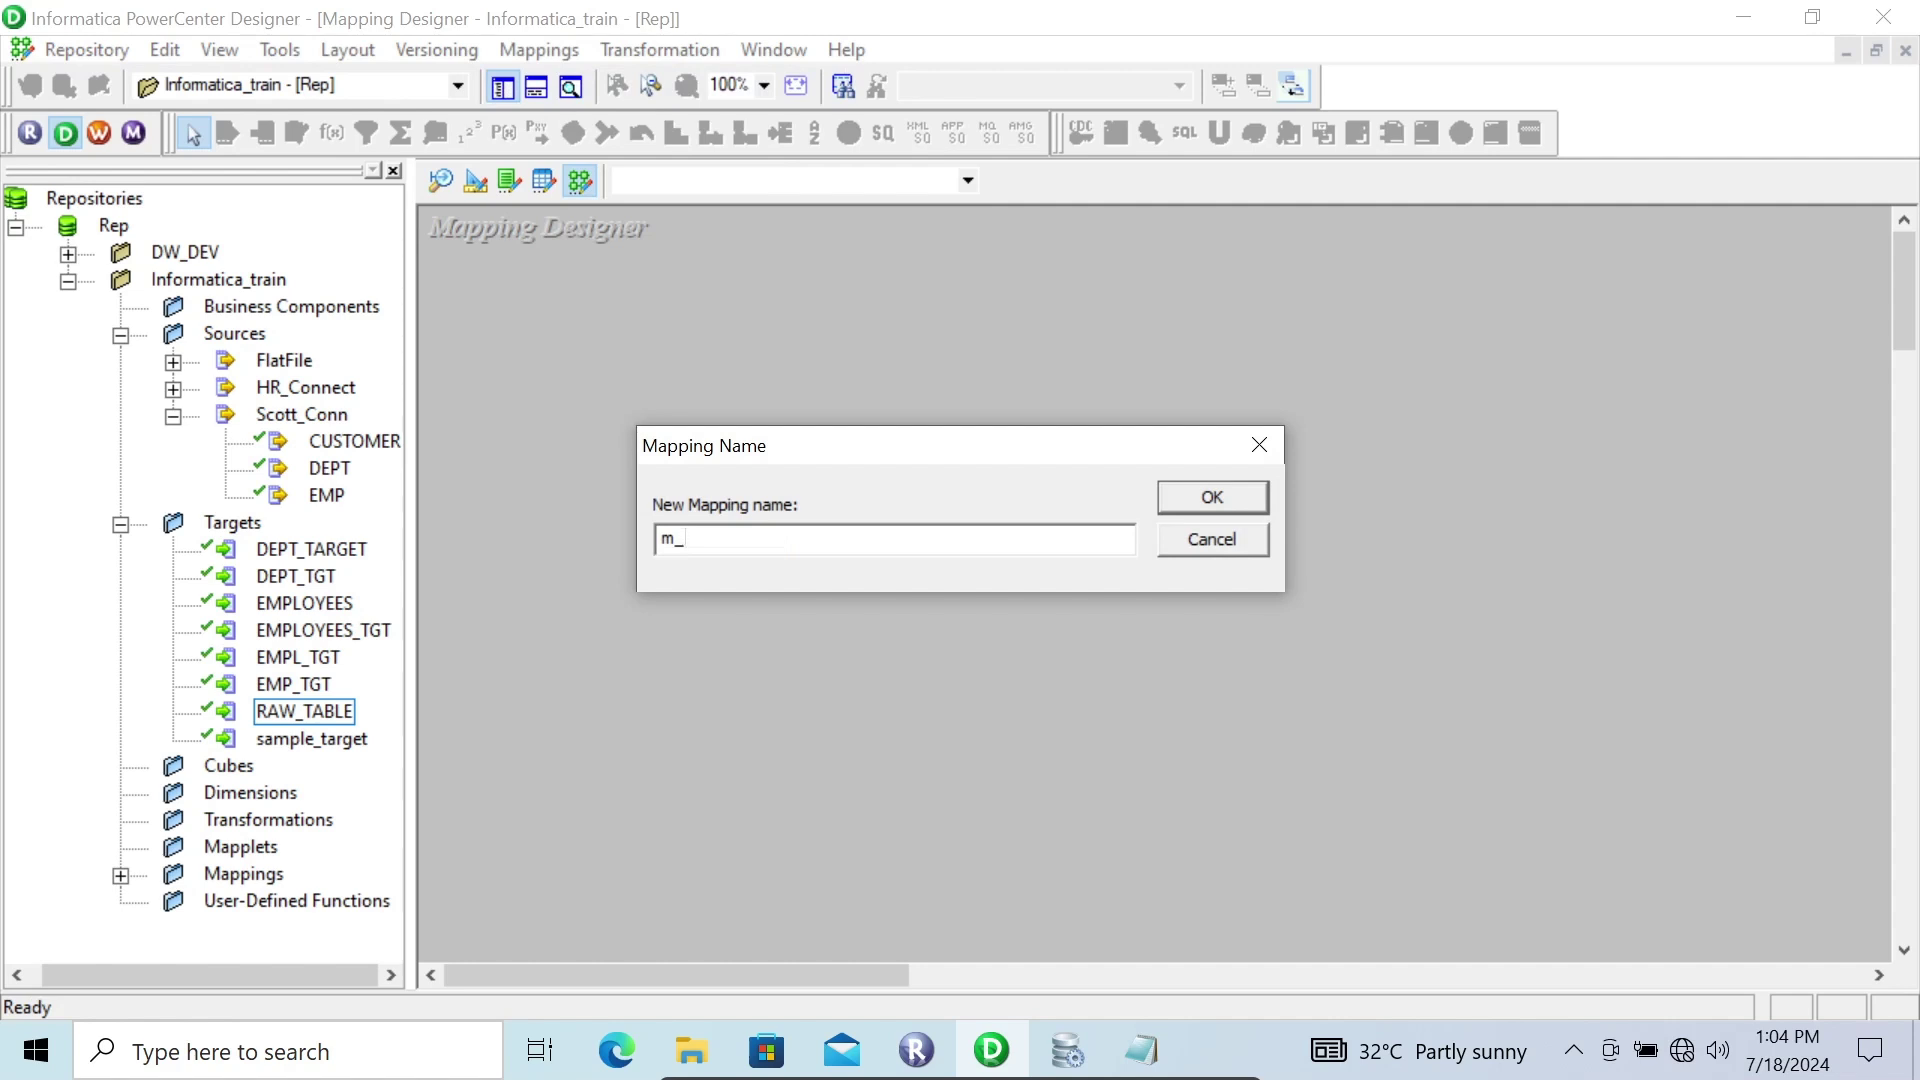
{"action": "type", "text": "select_distict_SQ"}
{"action": "left_click", "coordinate": [1166, 492]}
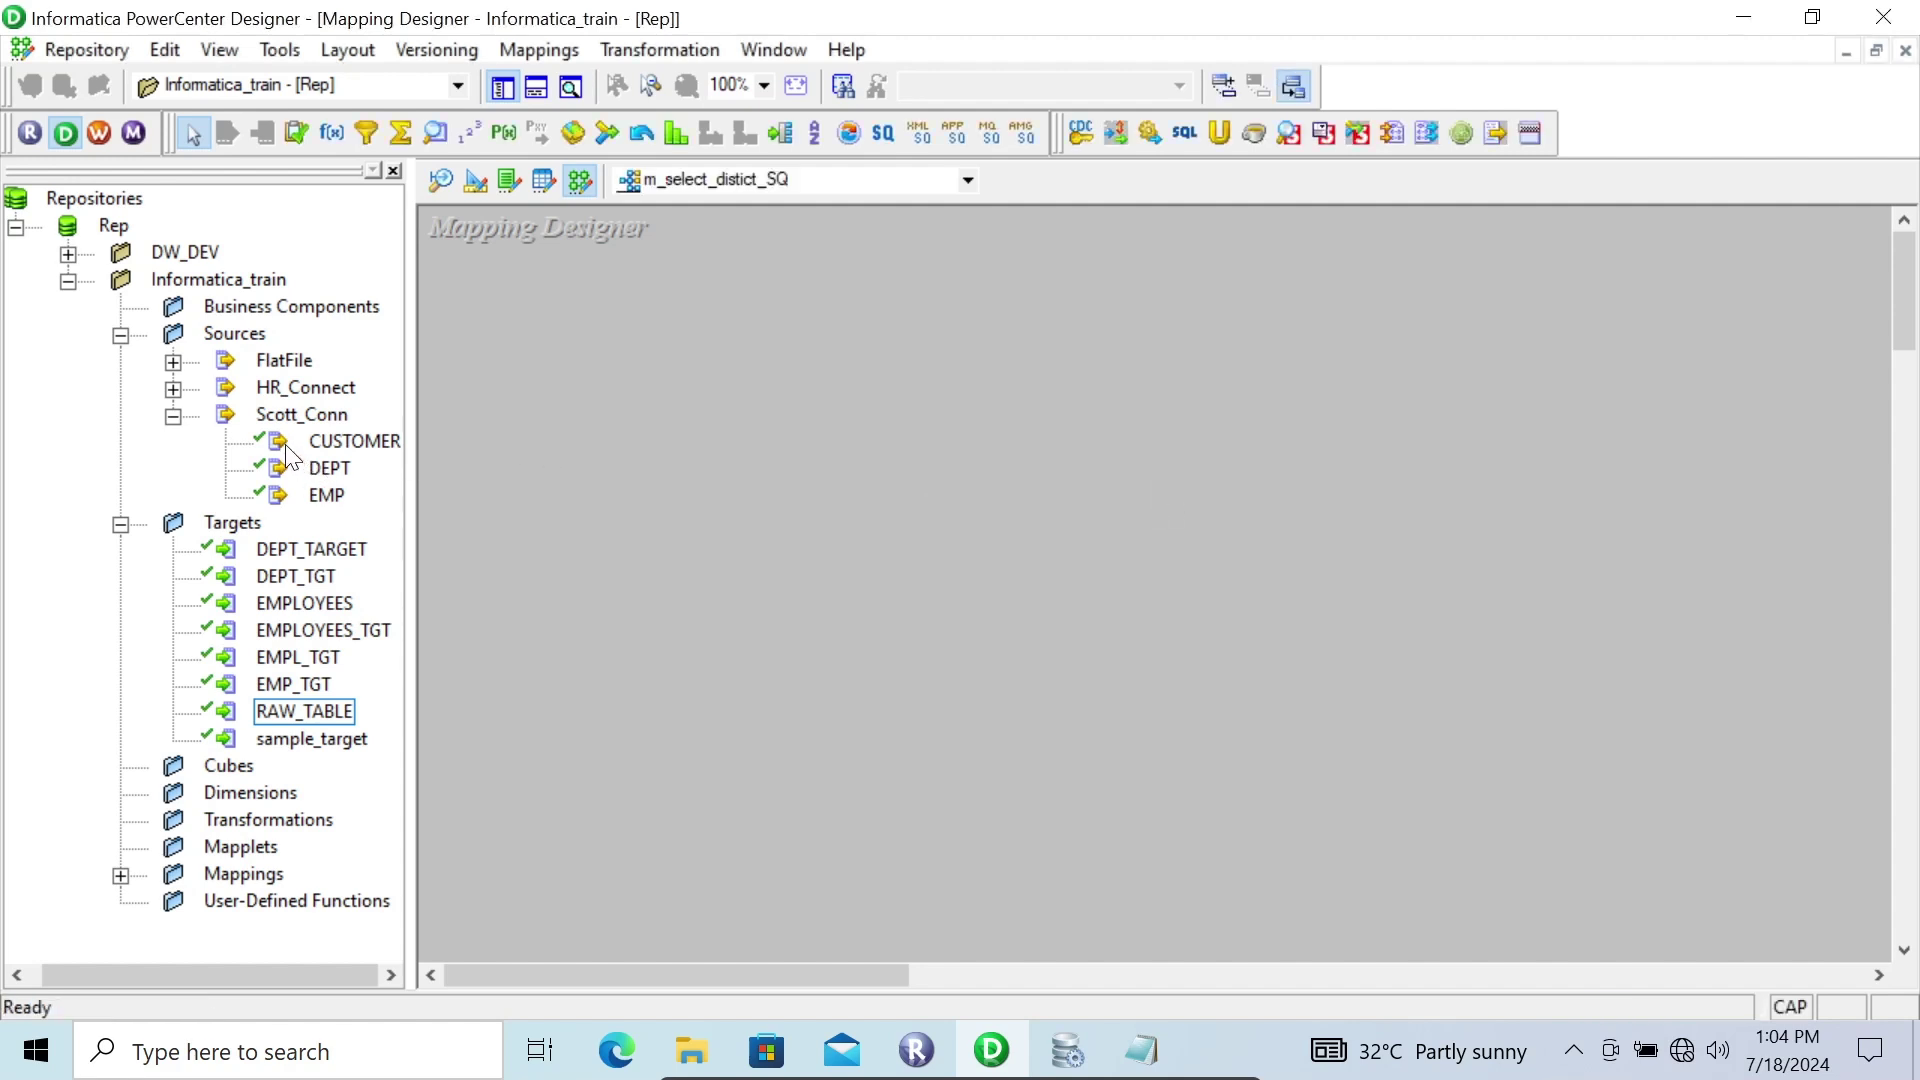
- Add the CUSTOMER source from Scott_Conn to the mapping and preview its data, entering the database password
{"action": "left_click_drag", "start_coordinate": [281, 452], "coordinate": [541, 324]}
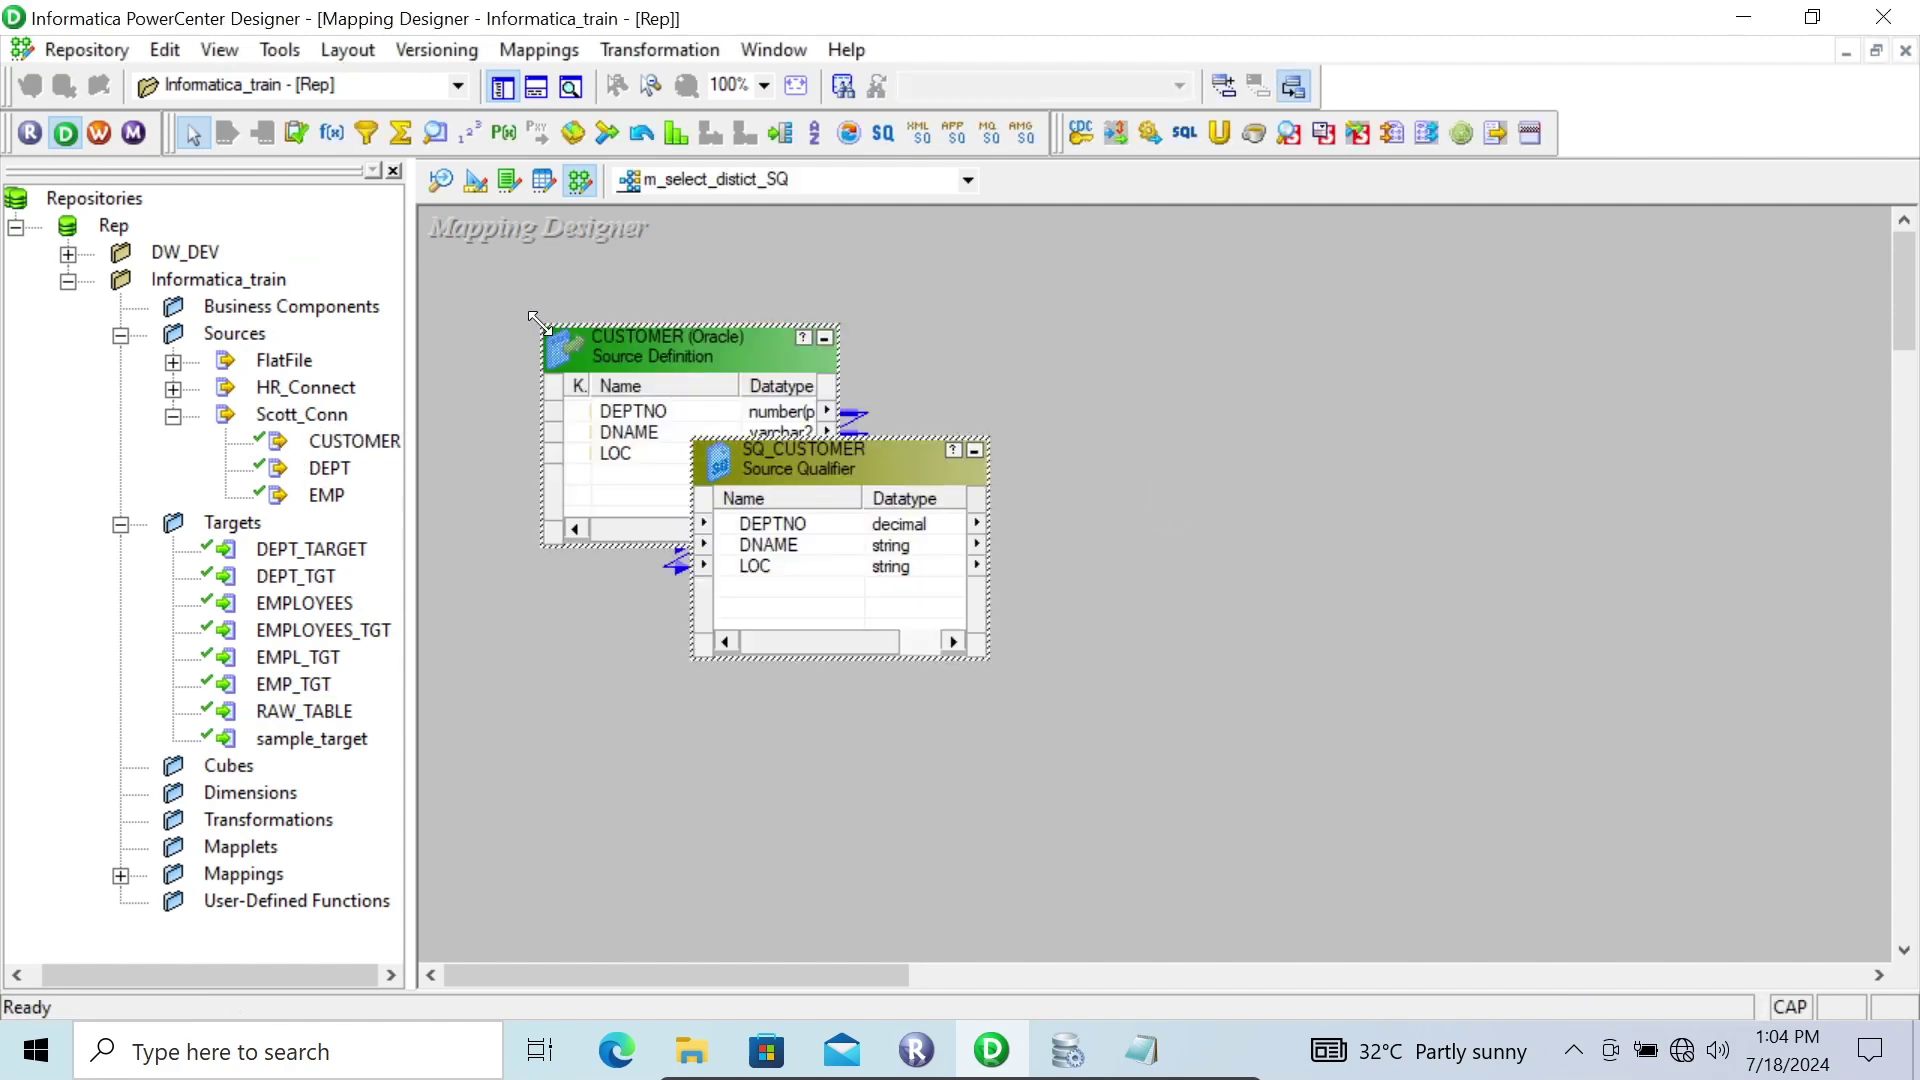
{"action": "right_click", "coordinate": [646, 340]}
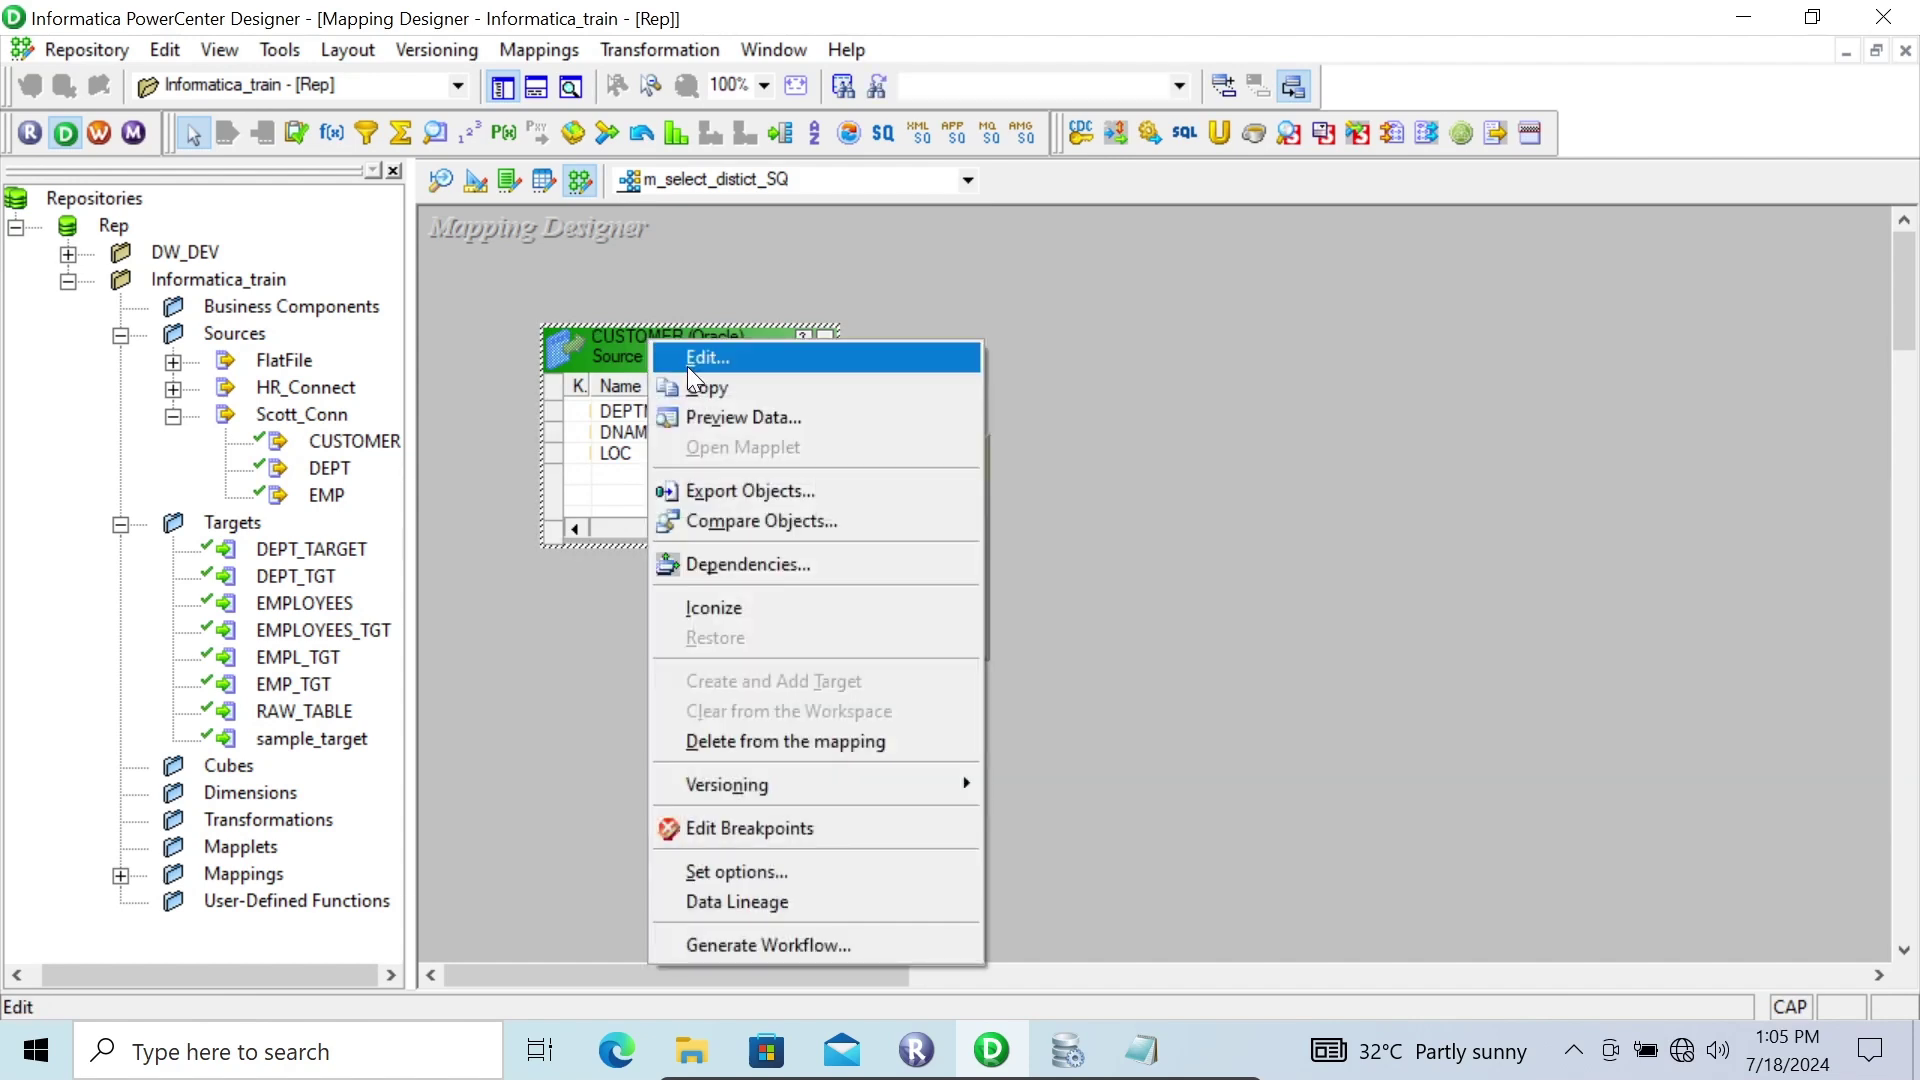
{"action": "left_click", "coordinate": [718, 417]}
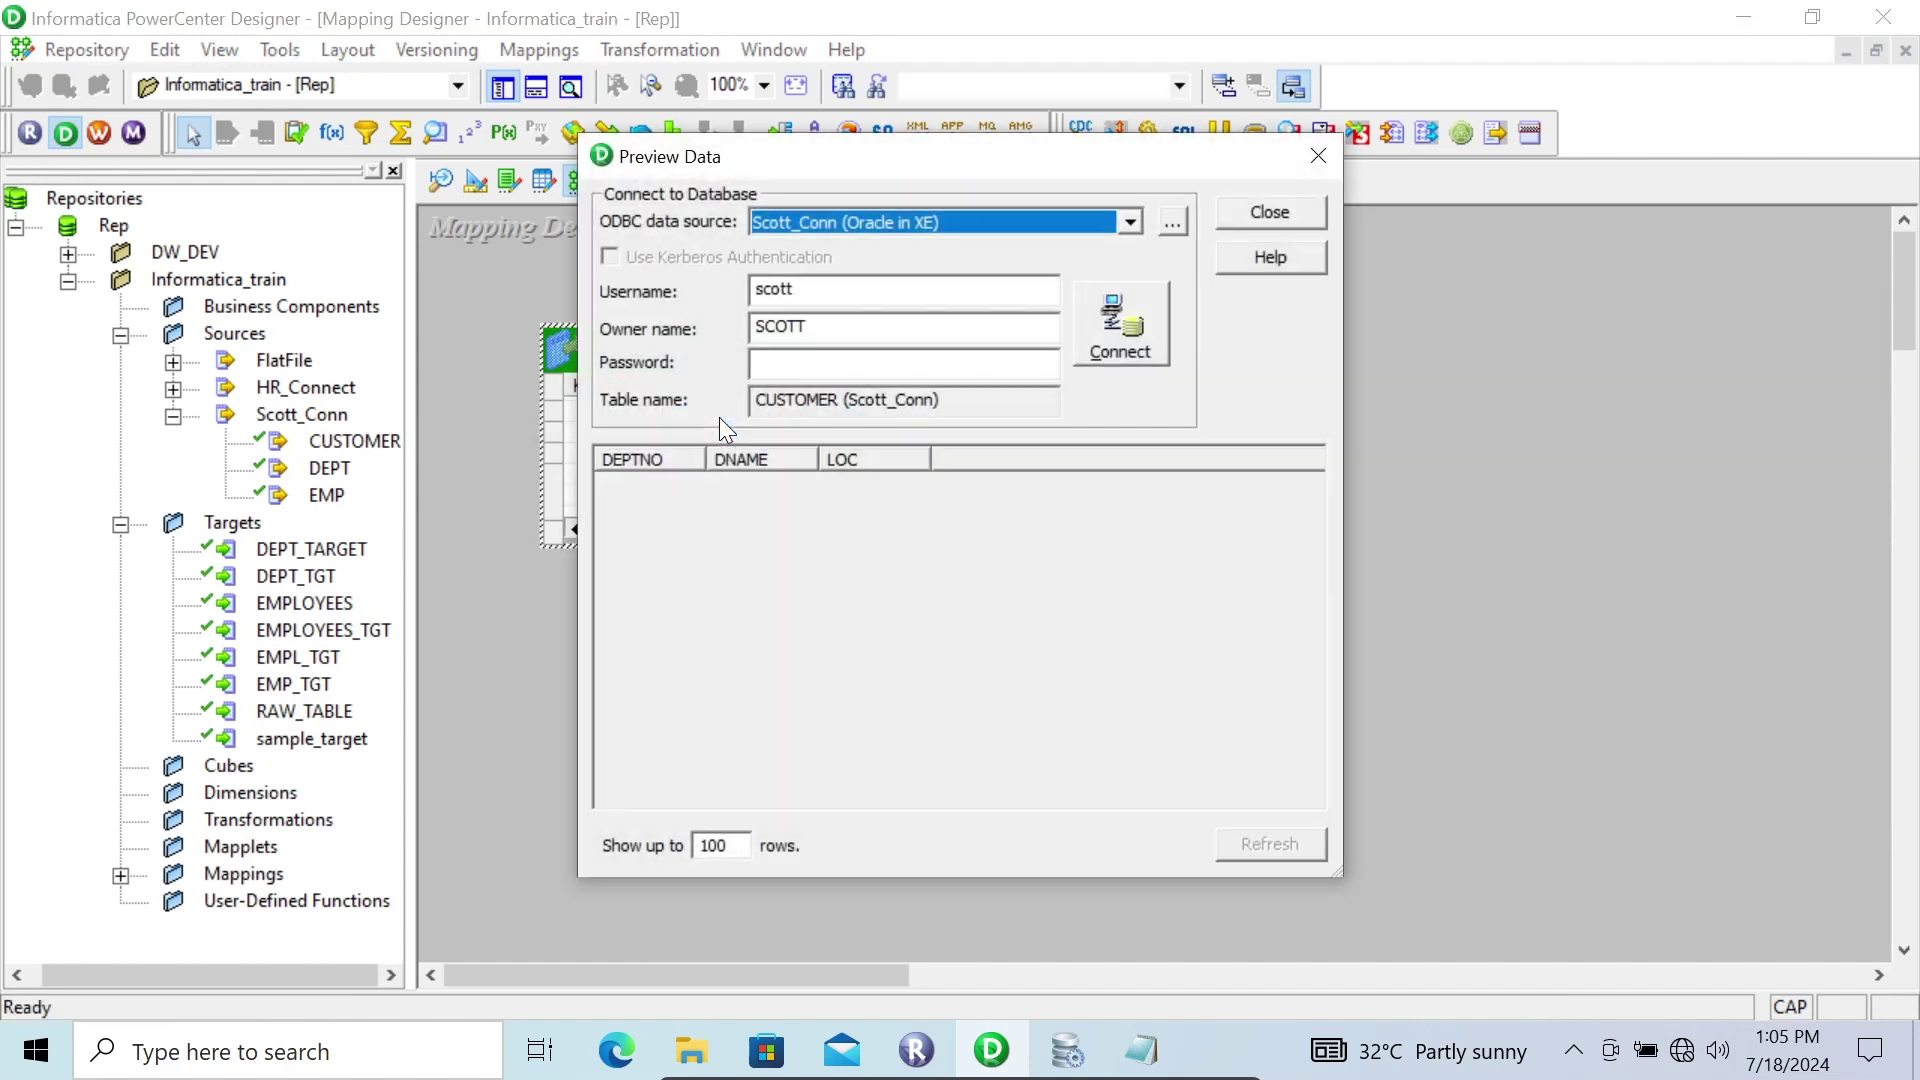
{"action": "left_click", "coordinate": [792, 366]}
{"action": "type", "text": "t"}
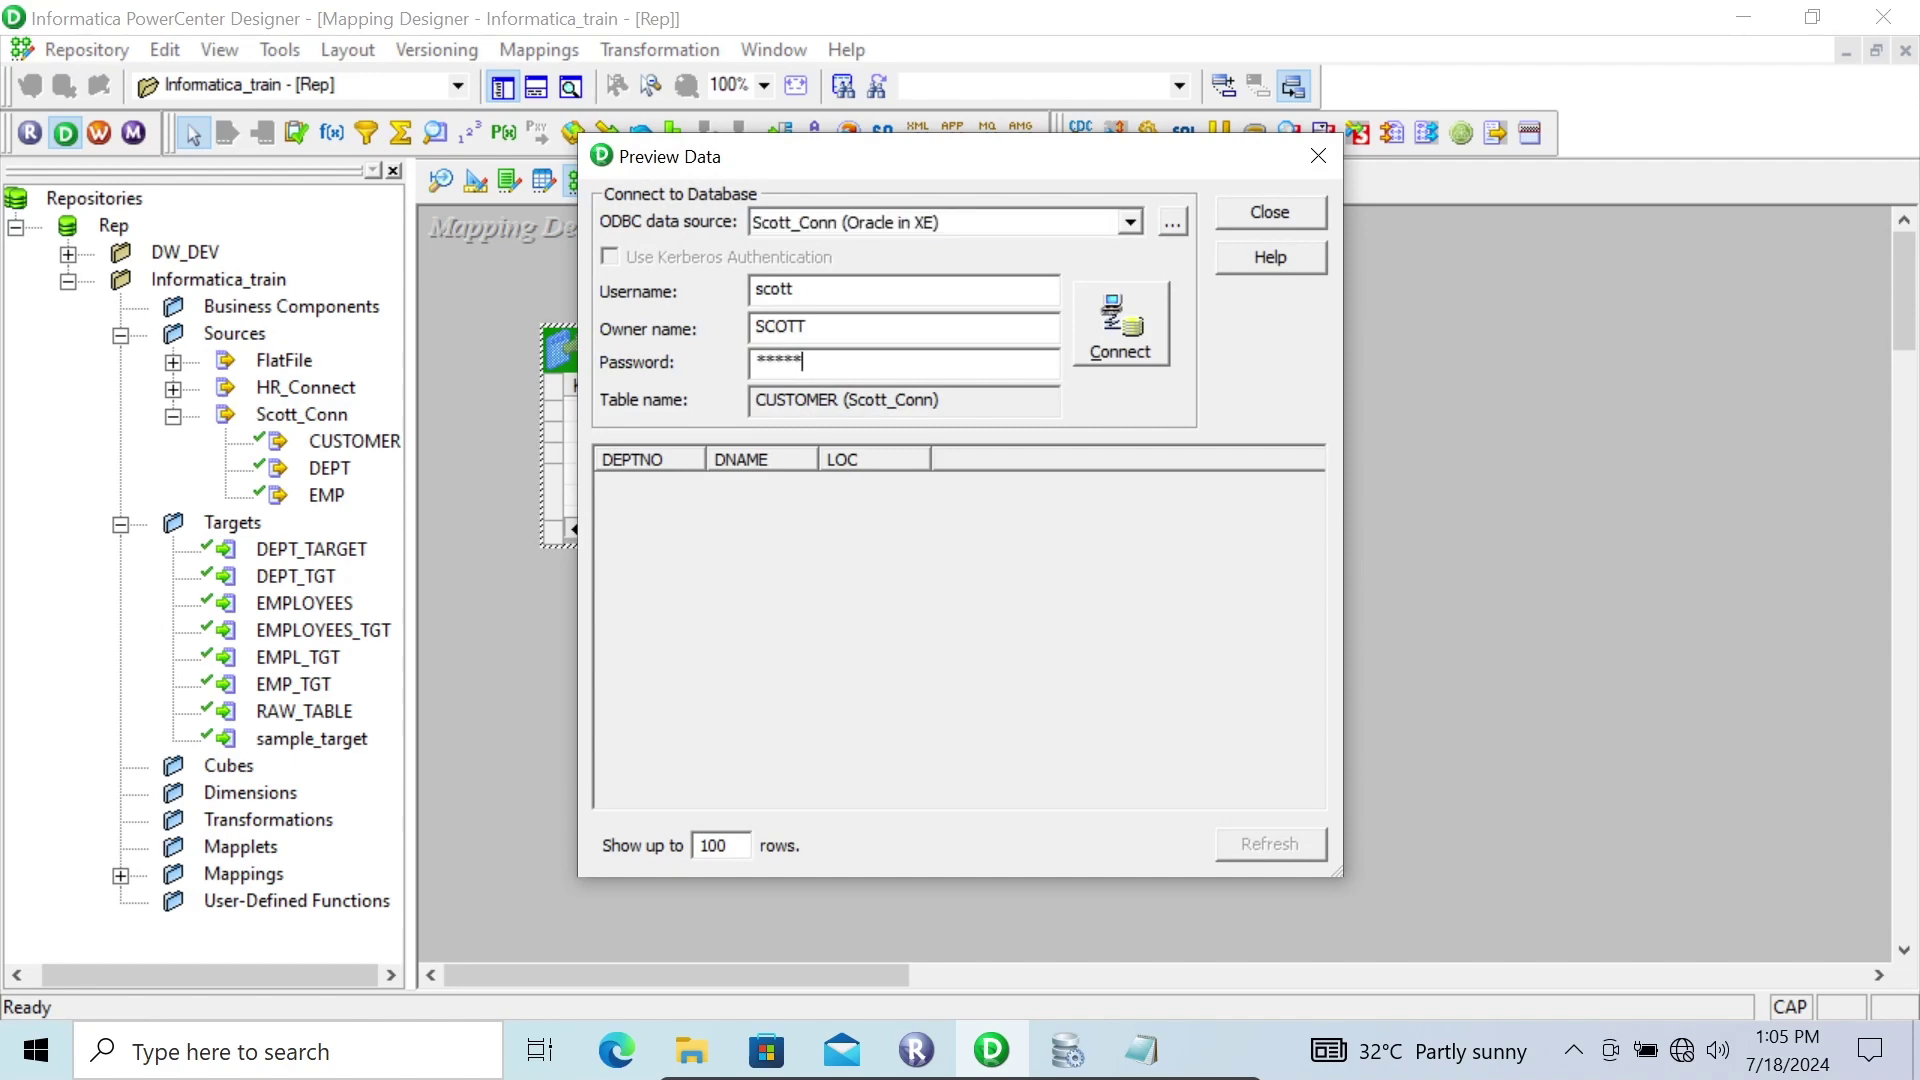
{"action": "key", "text": "Return"}
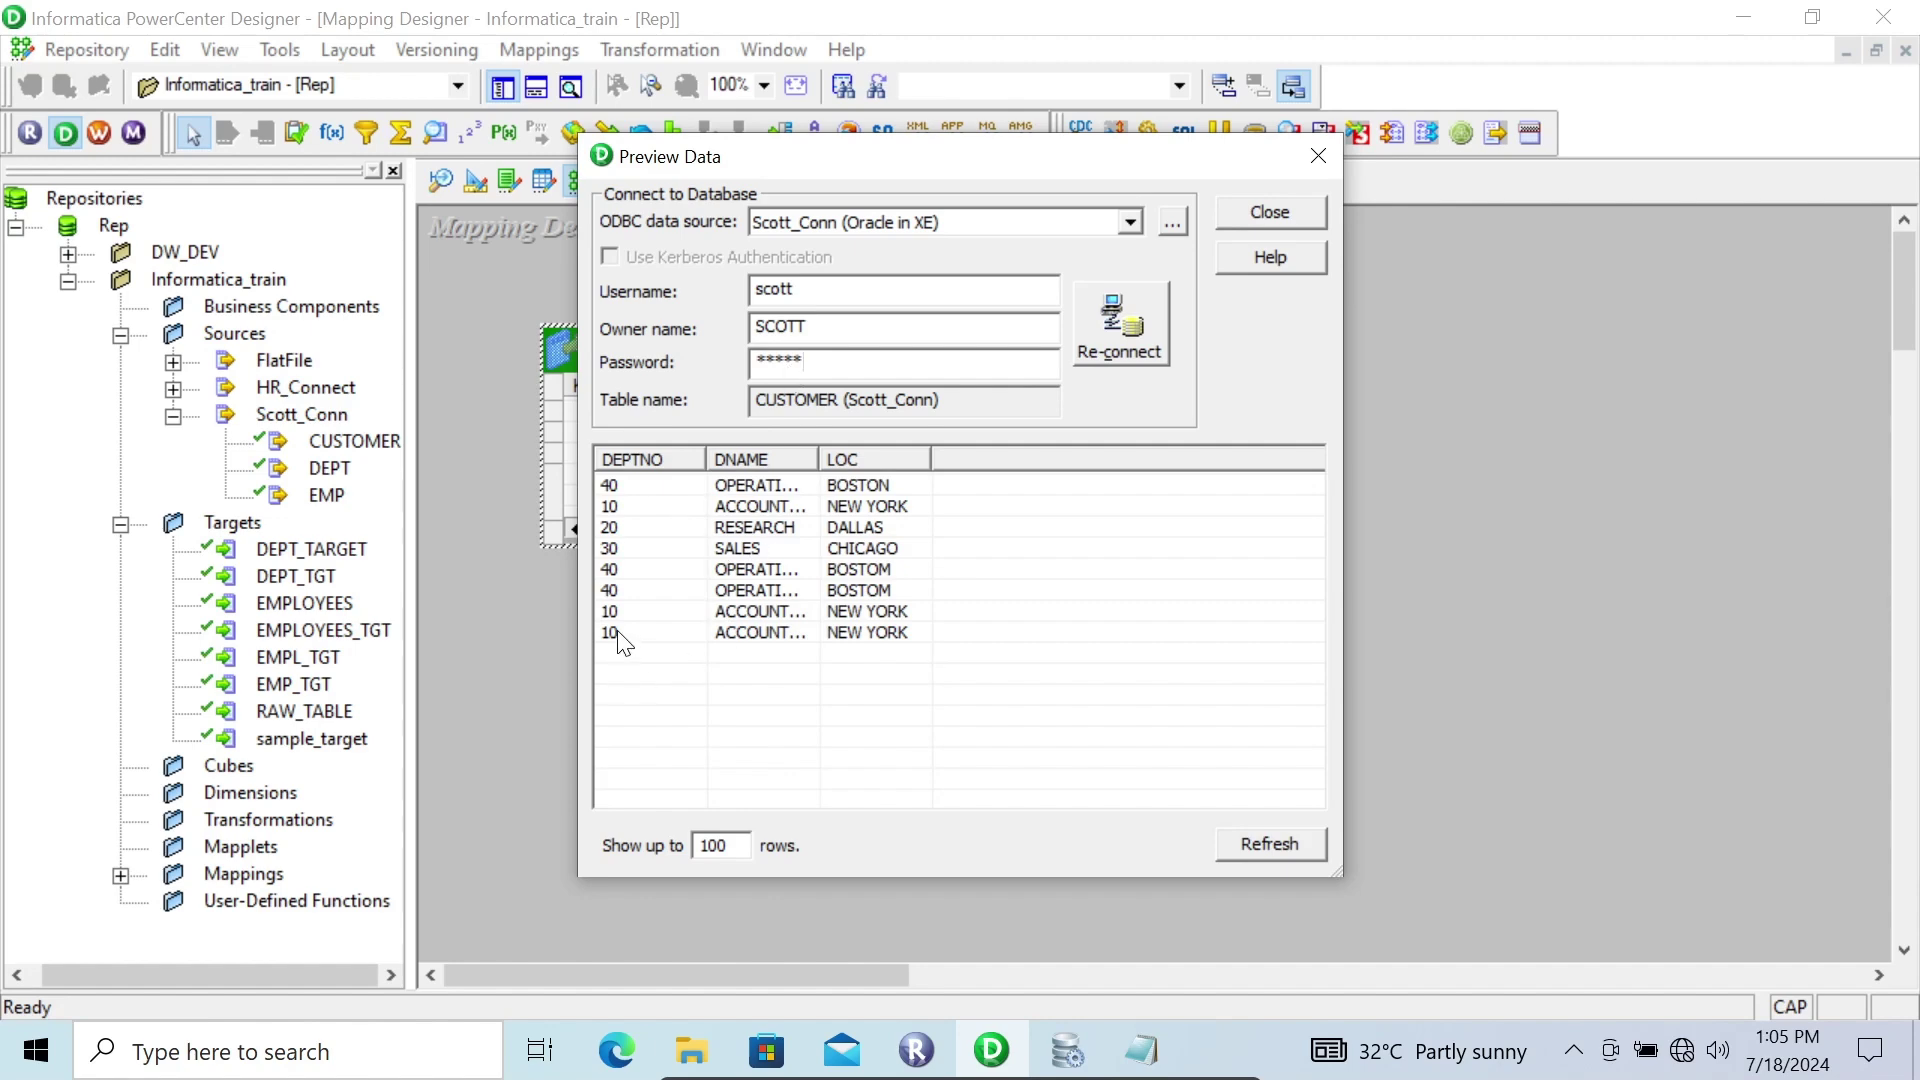
{"action": "left_click", "coordinate": [660, 632]}
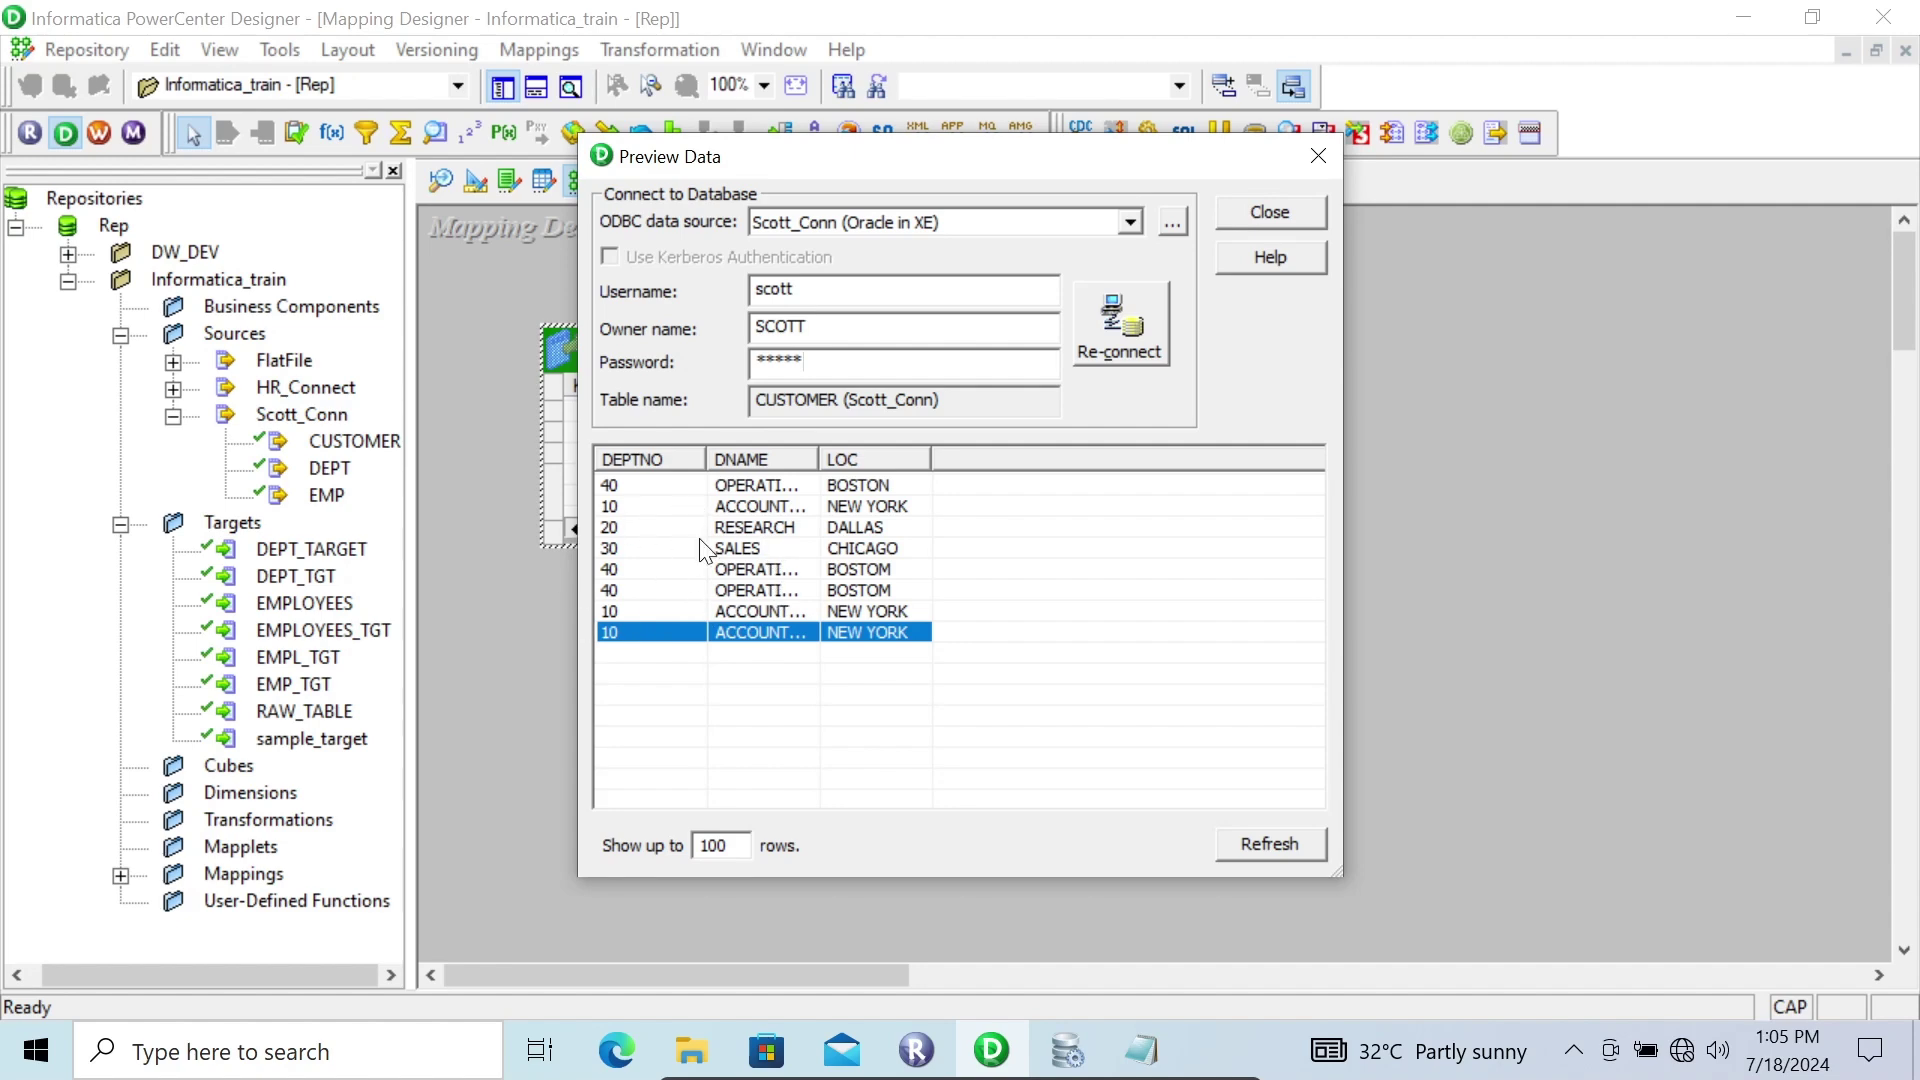
{"action": "left_click", "coordinate": [1270, 205]}
- Enable Select Distinct in the properties of the SQ_CUSTOMER source qualifier and apply the change
{"action": "left_click", "coordinate": [884, 459]}
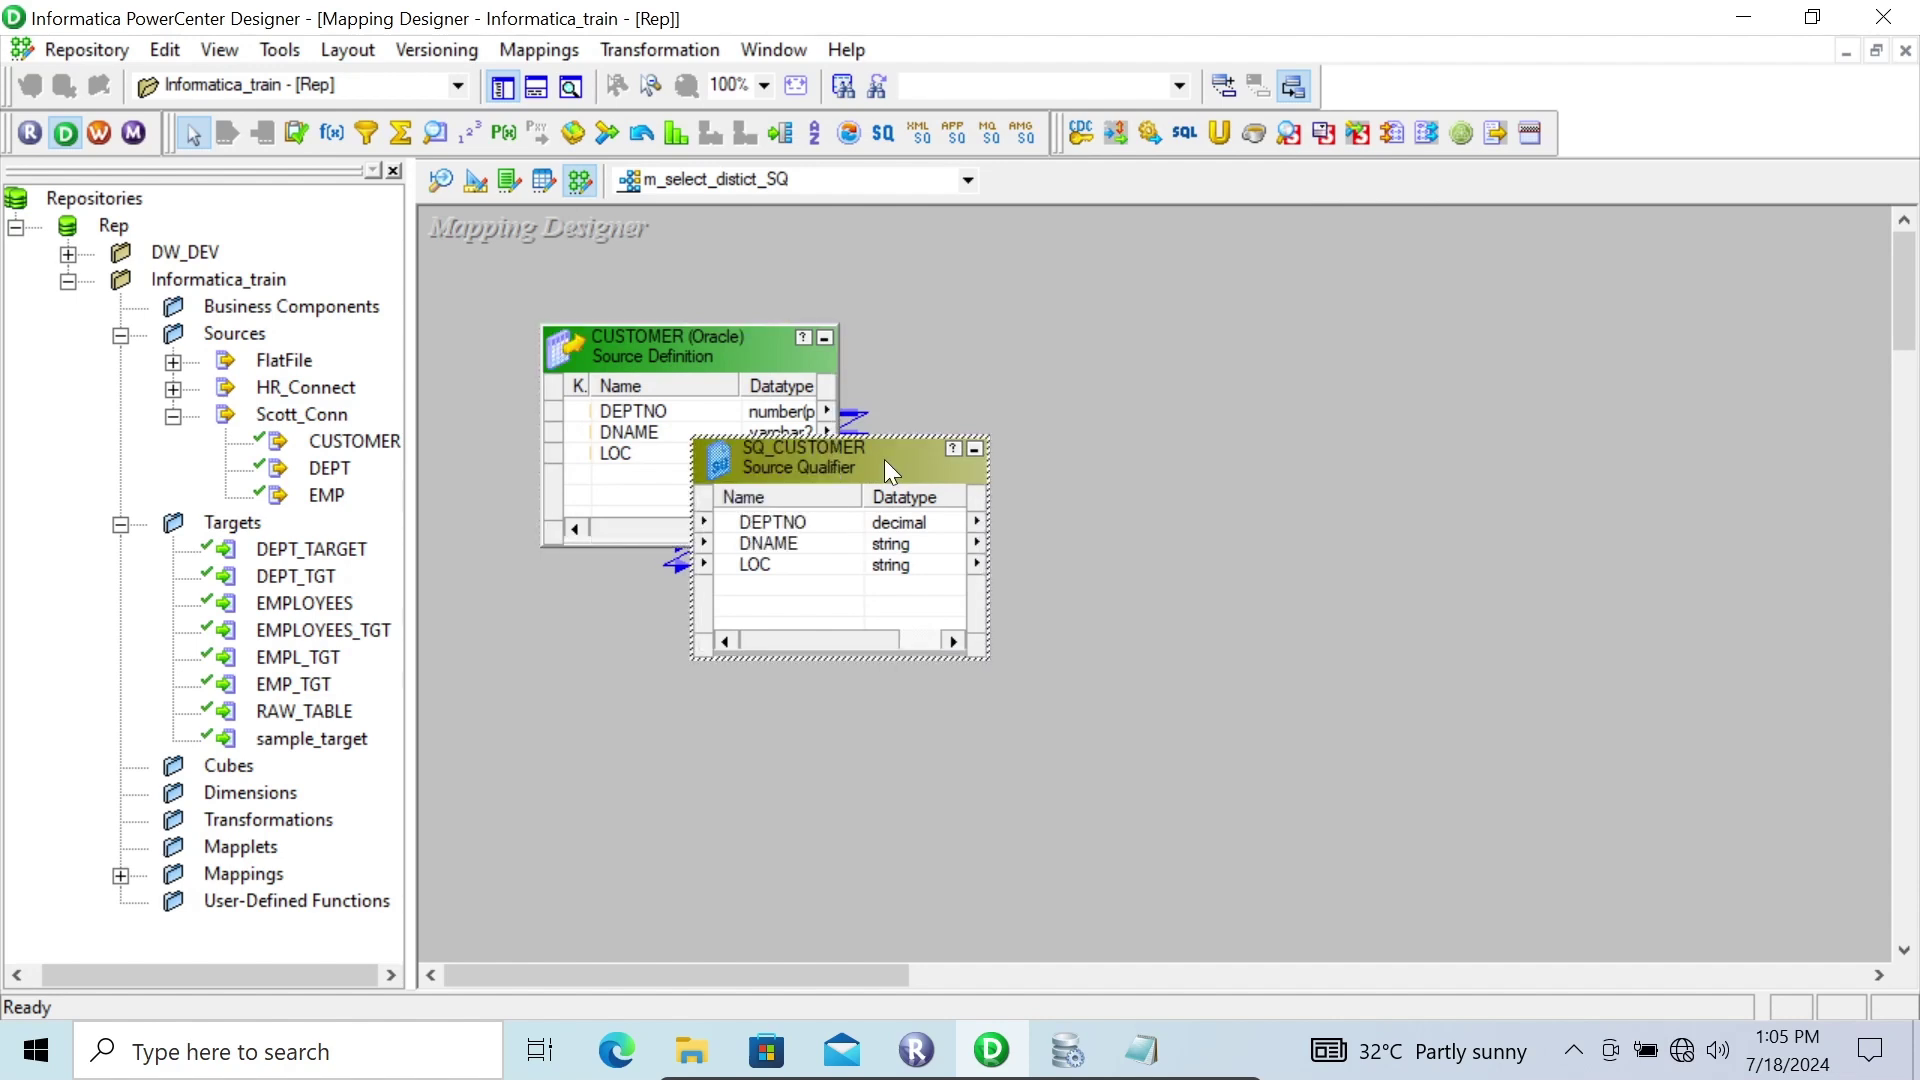
{"action": "right_click", "coordinate": [884, 459]}
{"action": "left_click", "coordinate": [925, 415]}
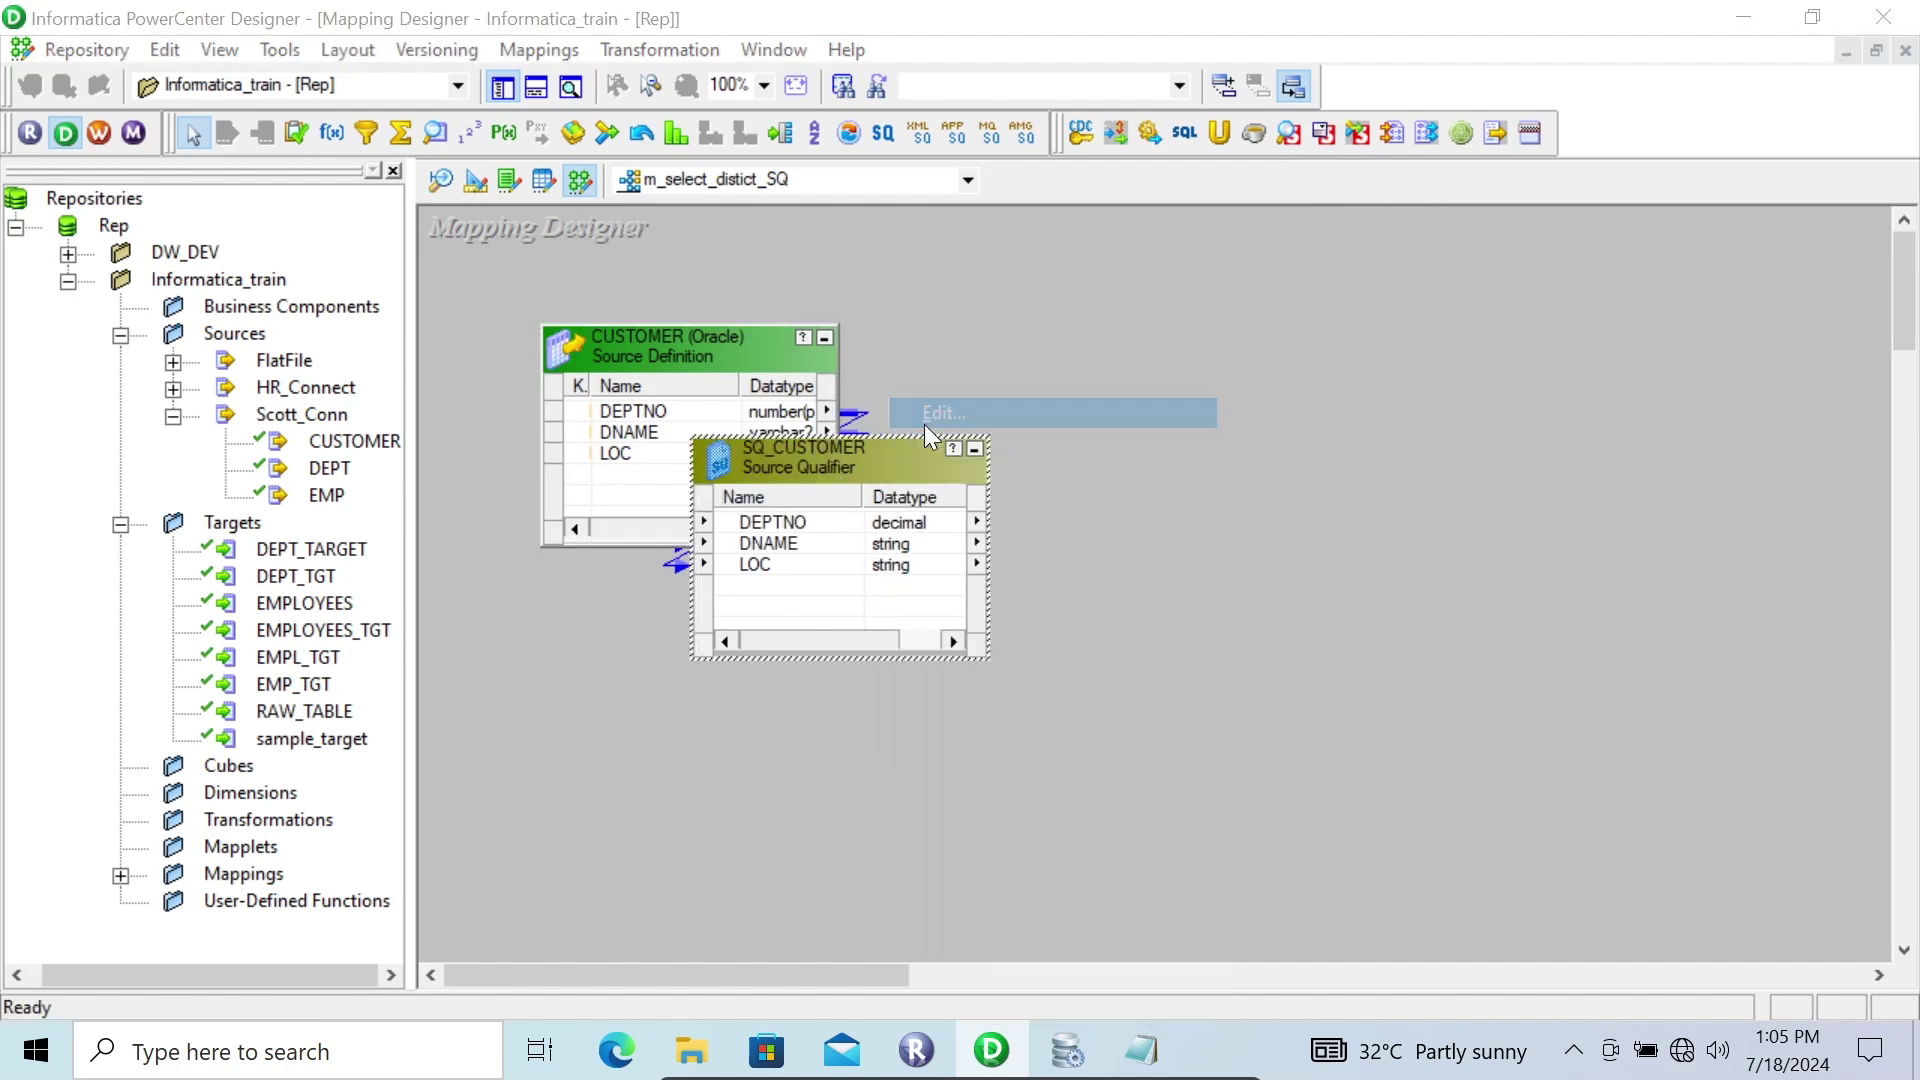
{"action": "left_click", "coordinate": [1092, 311]}
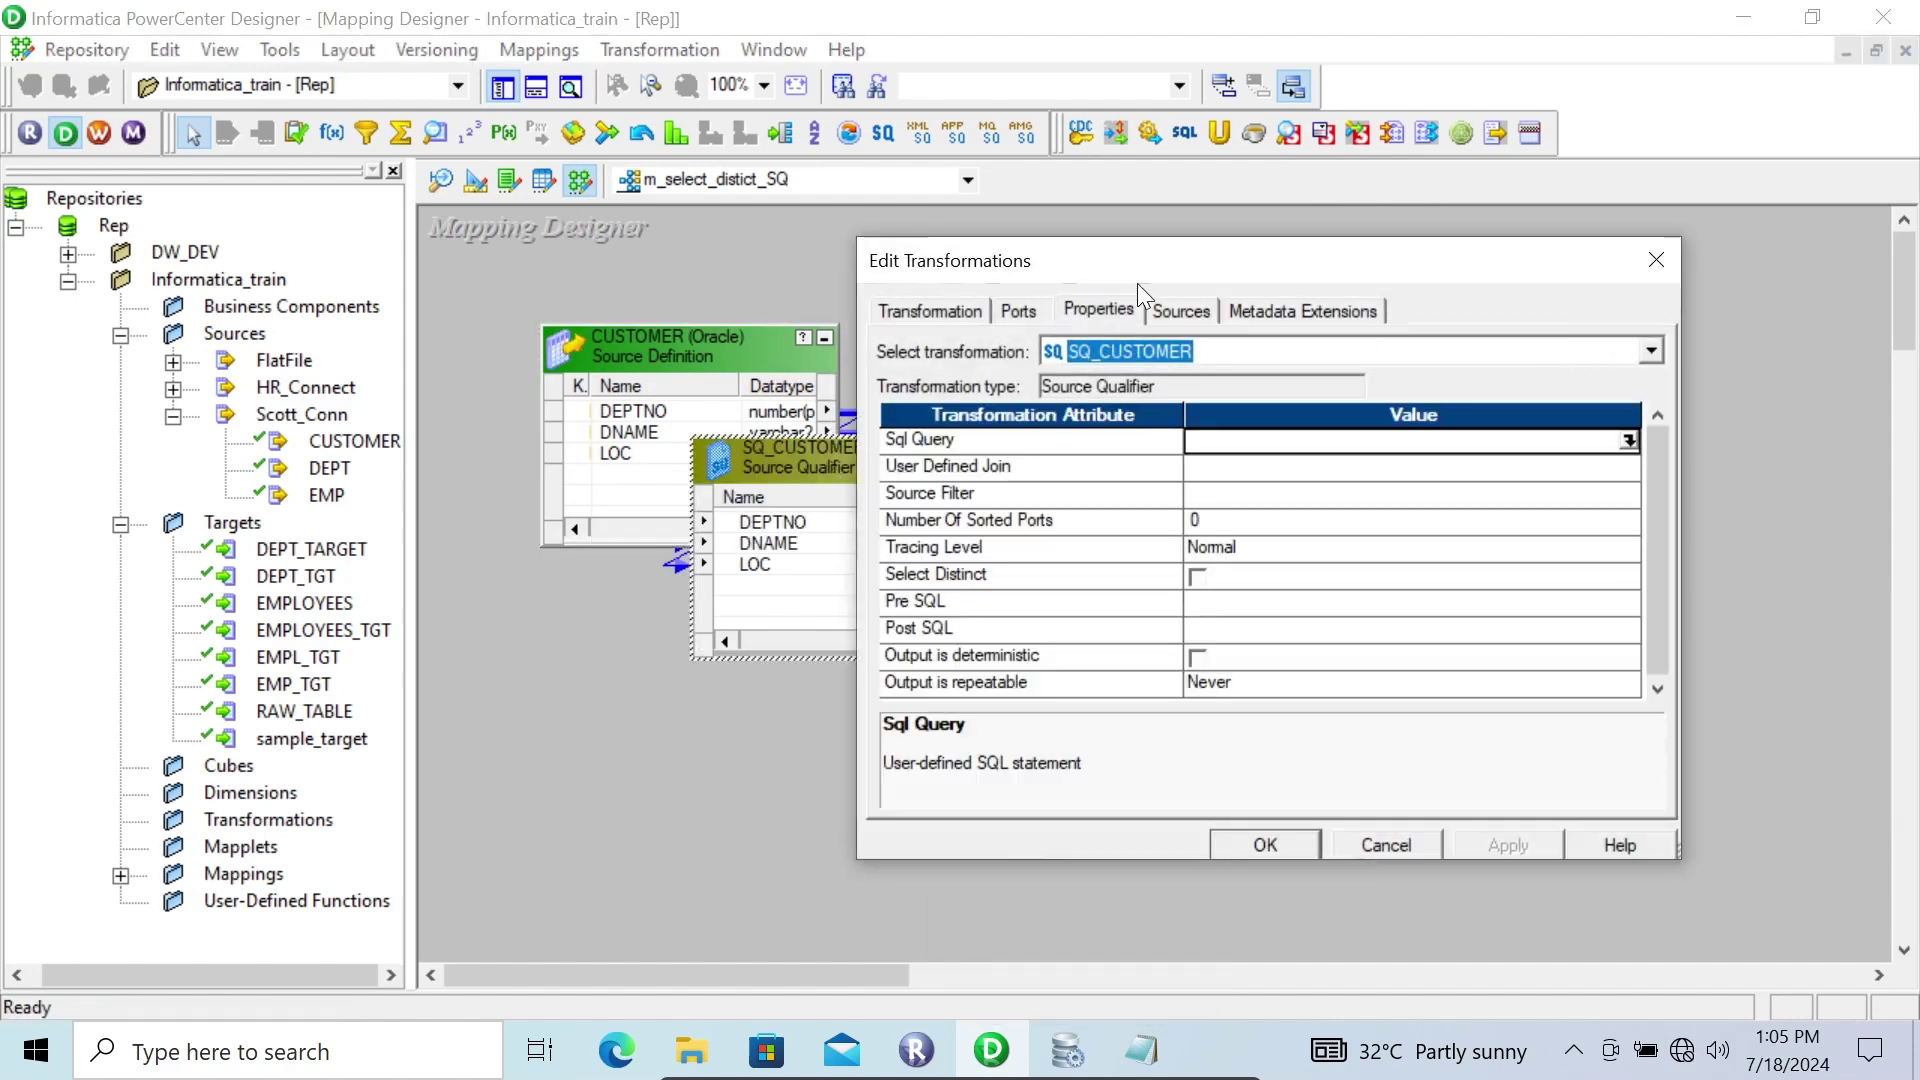
{"action": "left_click_drag", "start_coordinate": [1125, 268], "coordinate": [880, 244]}
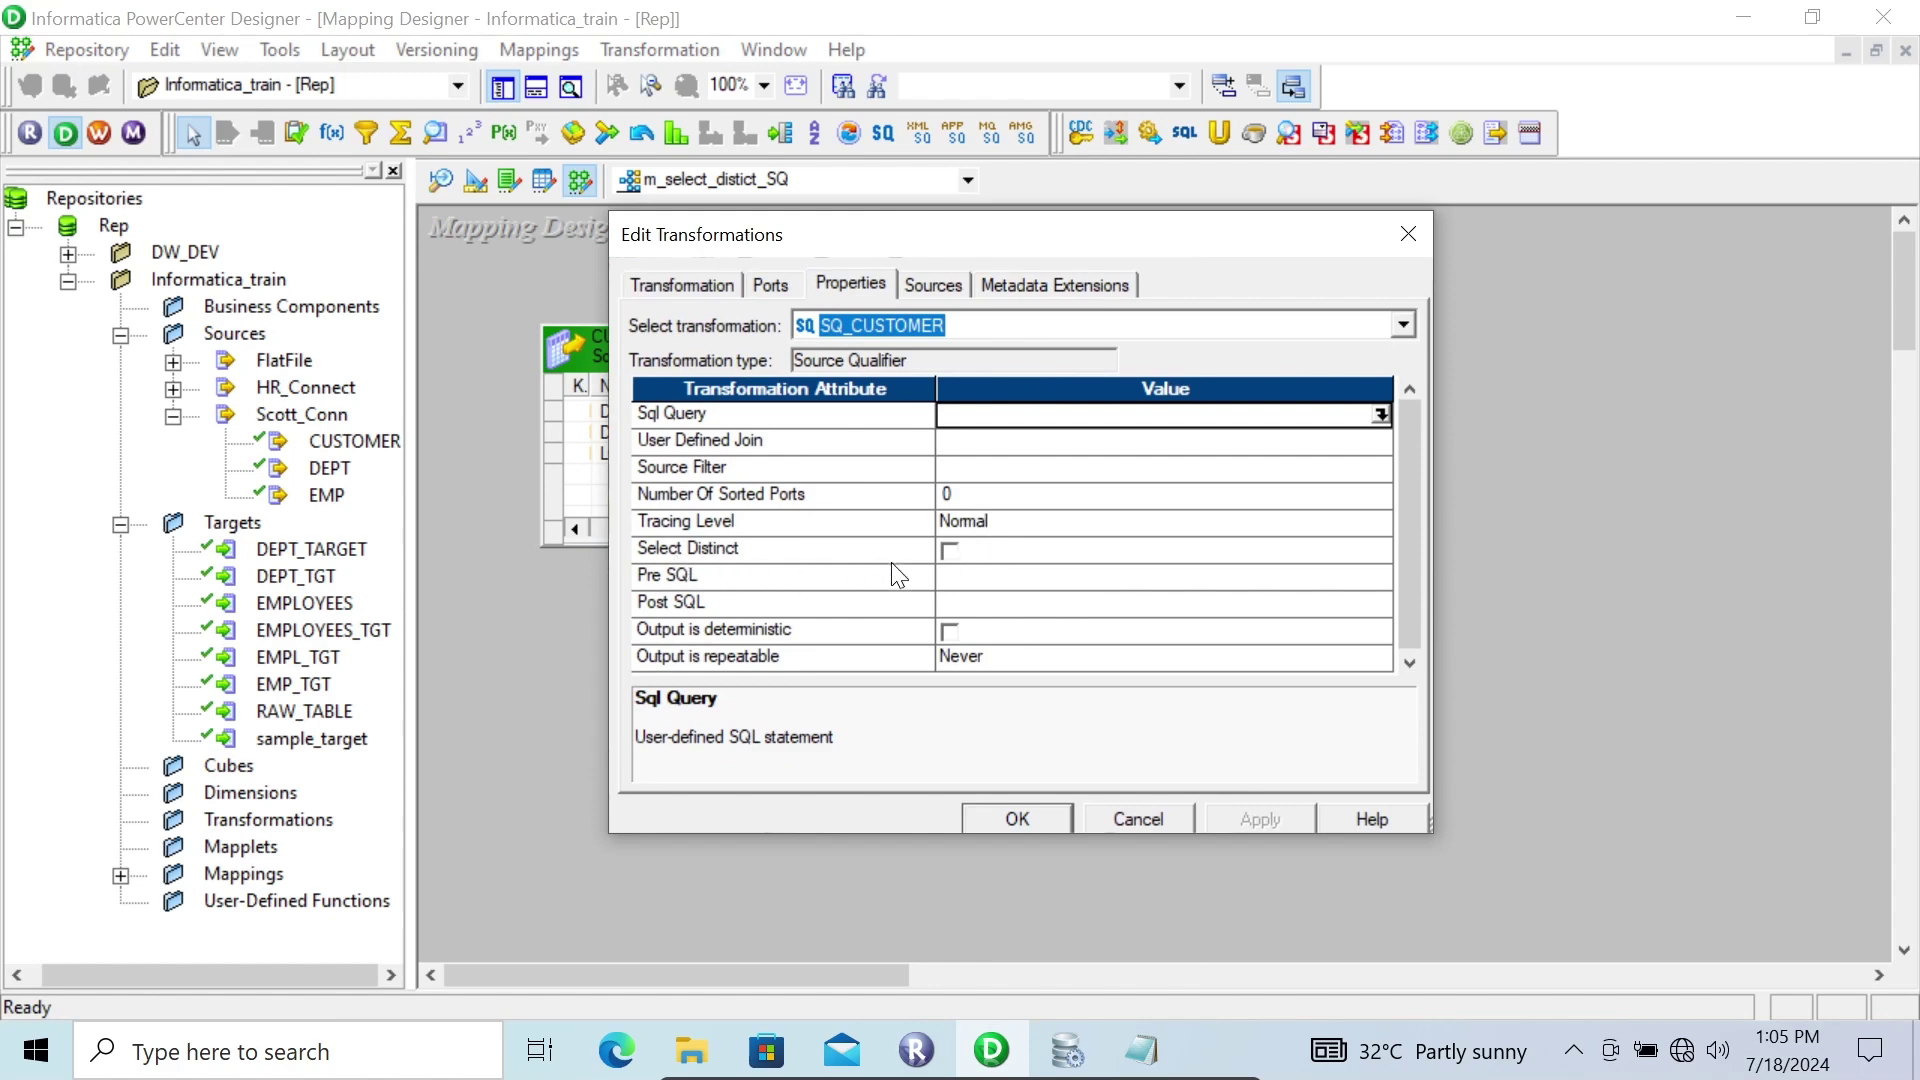
{"action": "left_click", "coordinate": [950, 551]}
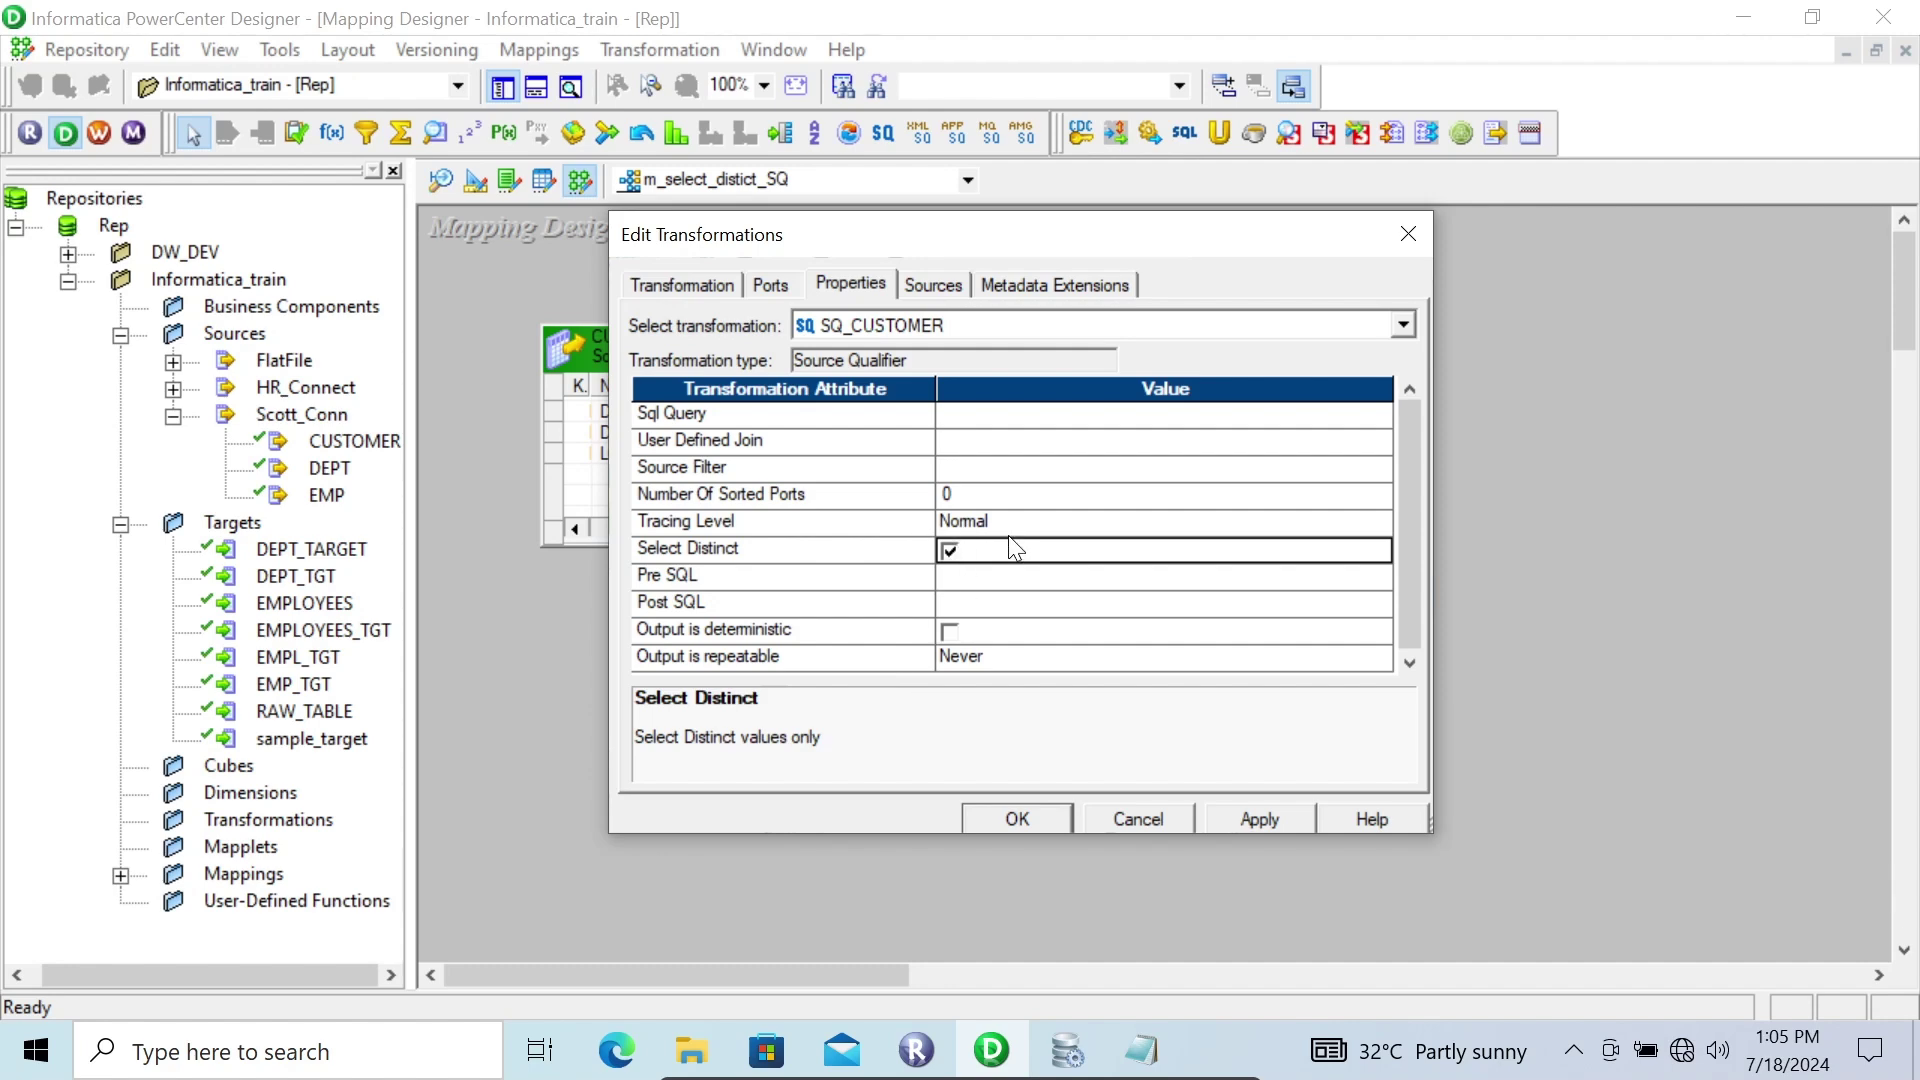
{"action": "left_click", "coordinate": [949, 540]}
{"action": "left_click", "coordinate": [950, 539]}
{"action": "left_click", "coordinate": [1250, 822]}
{"action": "left_click", "coordinate": [1010, 819]}
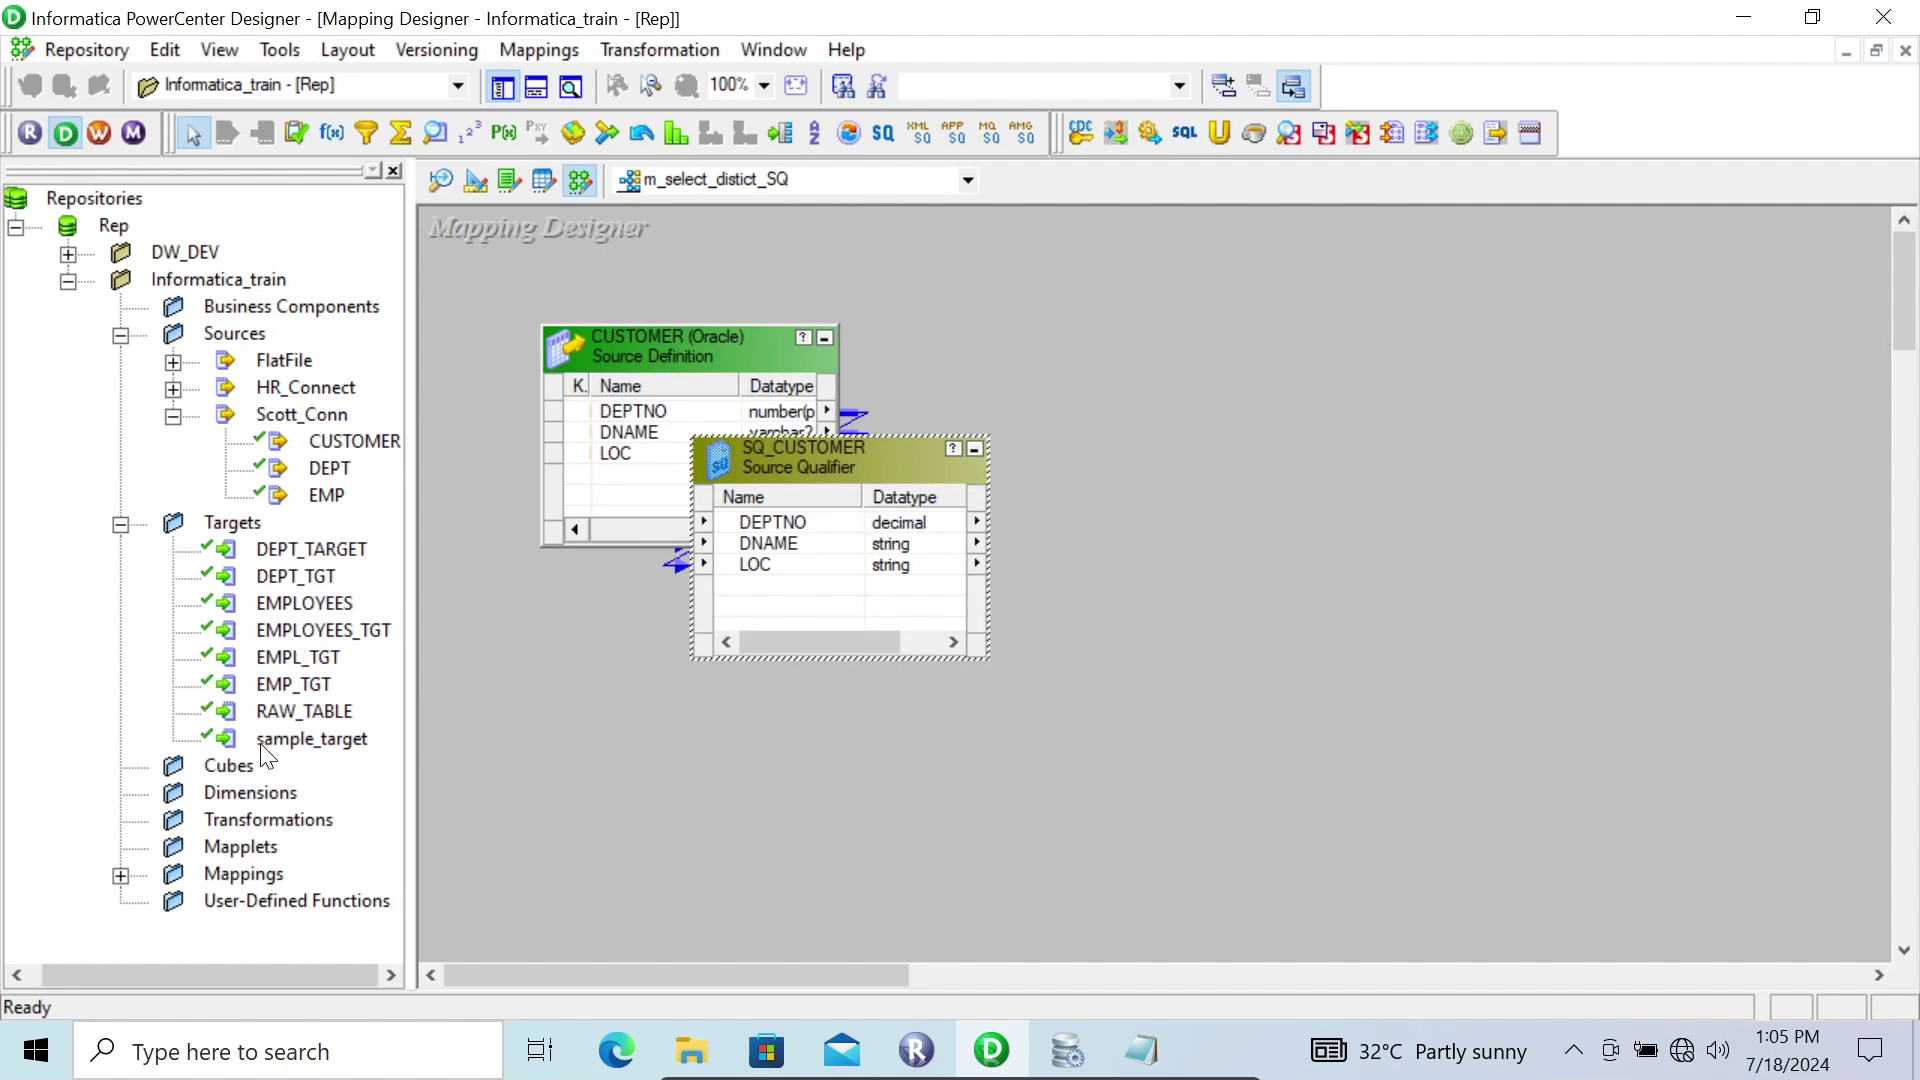
- Link DEPTNO, DNAME and LOC from SQ_CUSTOMER to COL1, COL2 and COL3 of a newly added RAW_TABLE target and save the mapping
{"action": "left_click_drag", "start_coordinate": [232, 714], "coordinate": [1221, 489]}
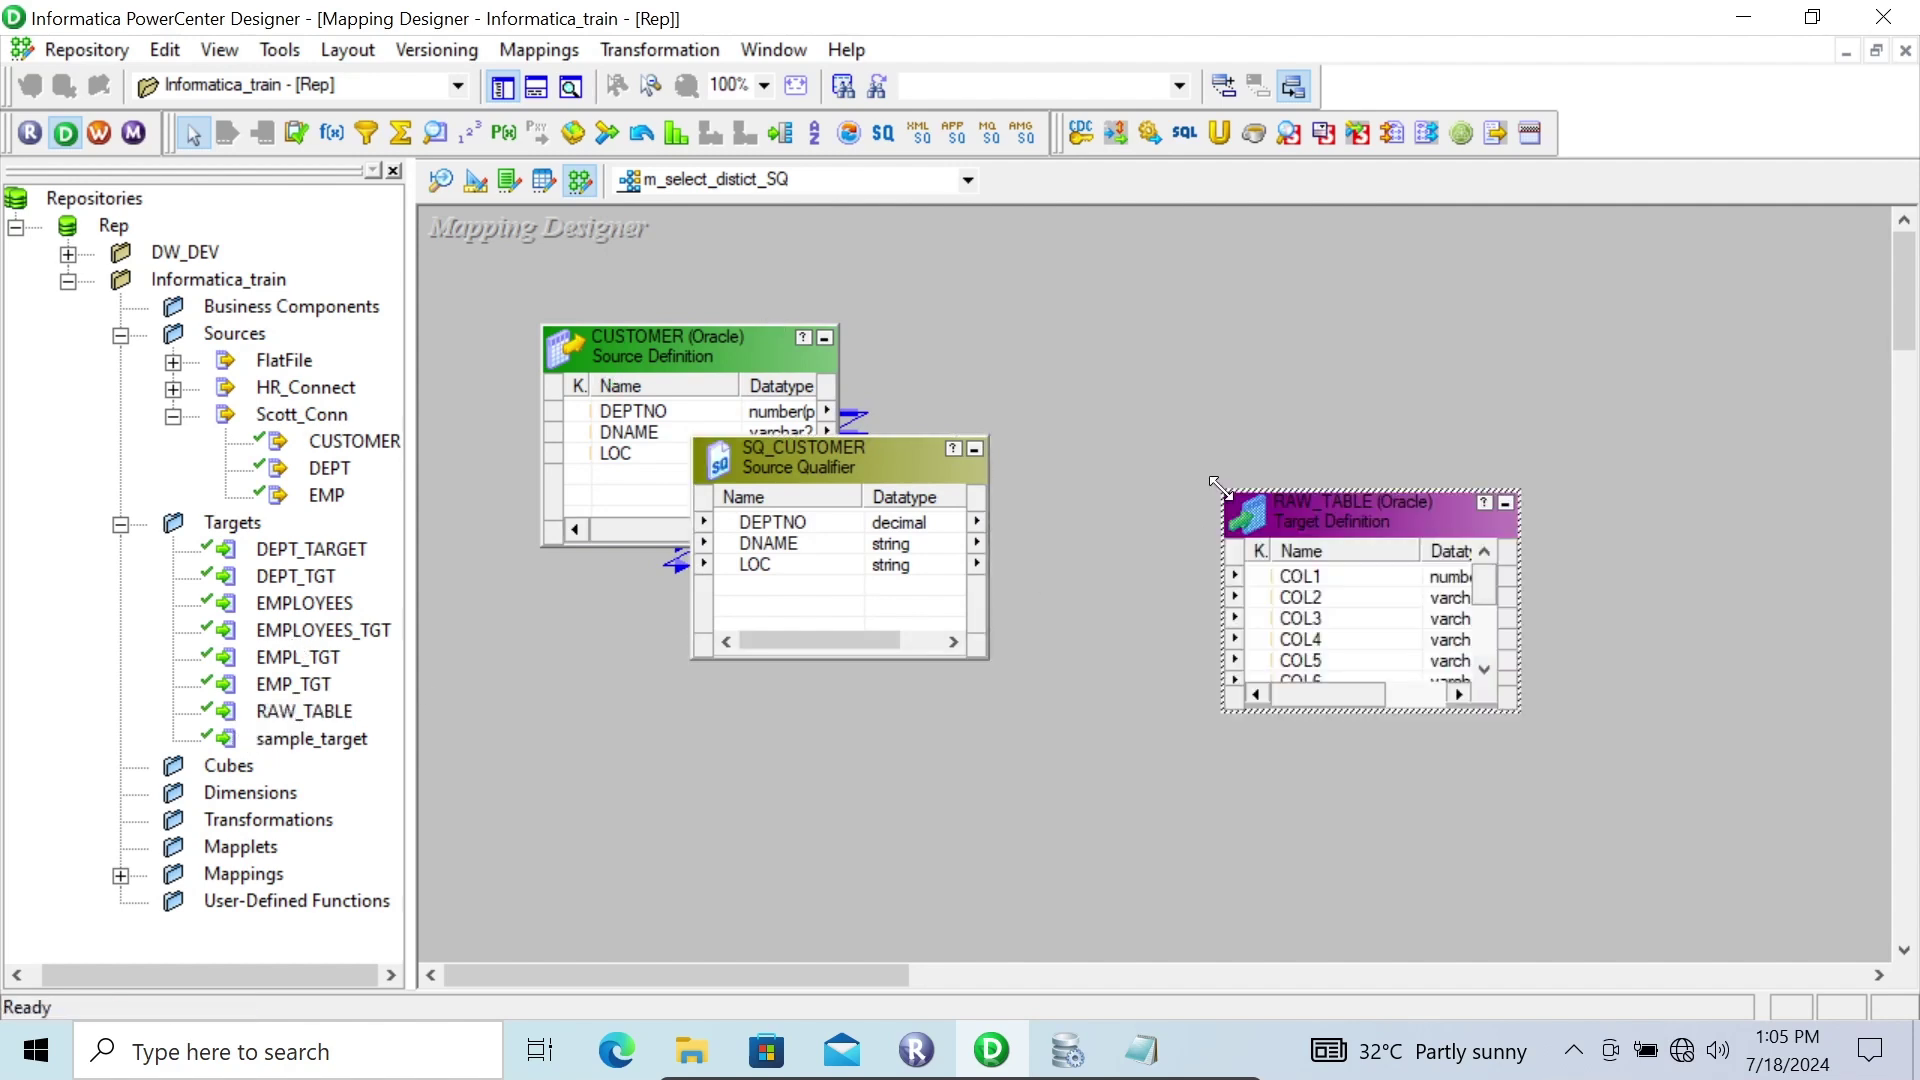
{"action": "left_click_drag", "start_coordinate": [1329, 512], "coordinate": [1387, 500]}
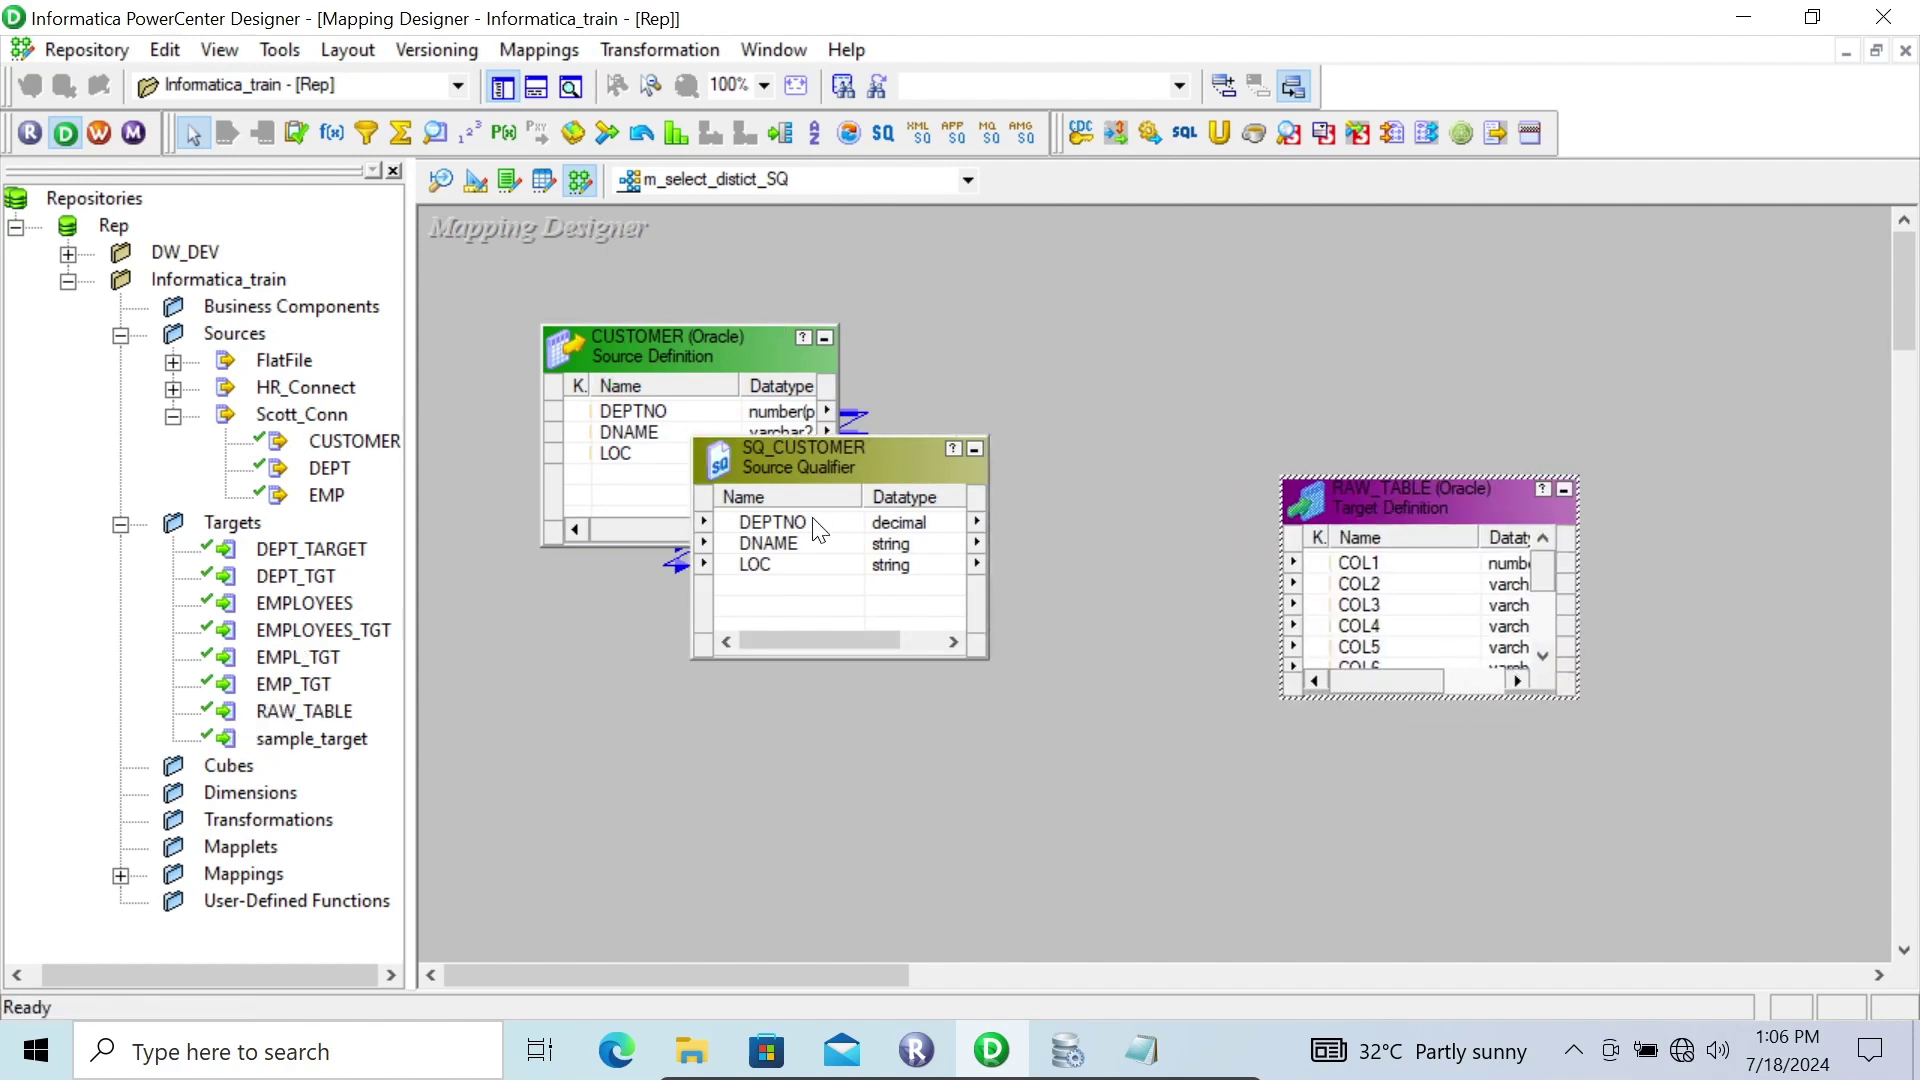
{"action": "right_click", "coordinate": [812, 518]}
{"action": "left_click", "coordinate": [873, 542]}
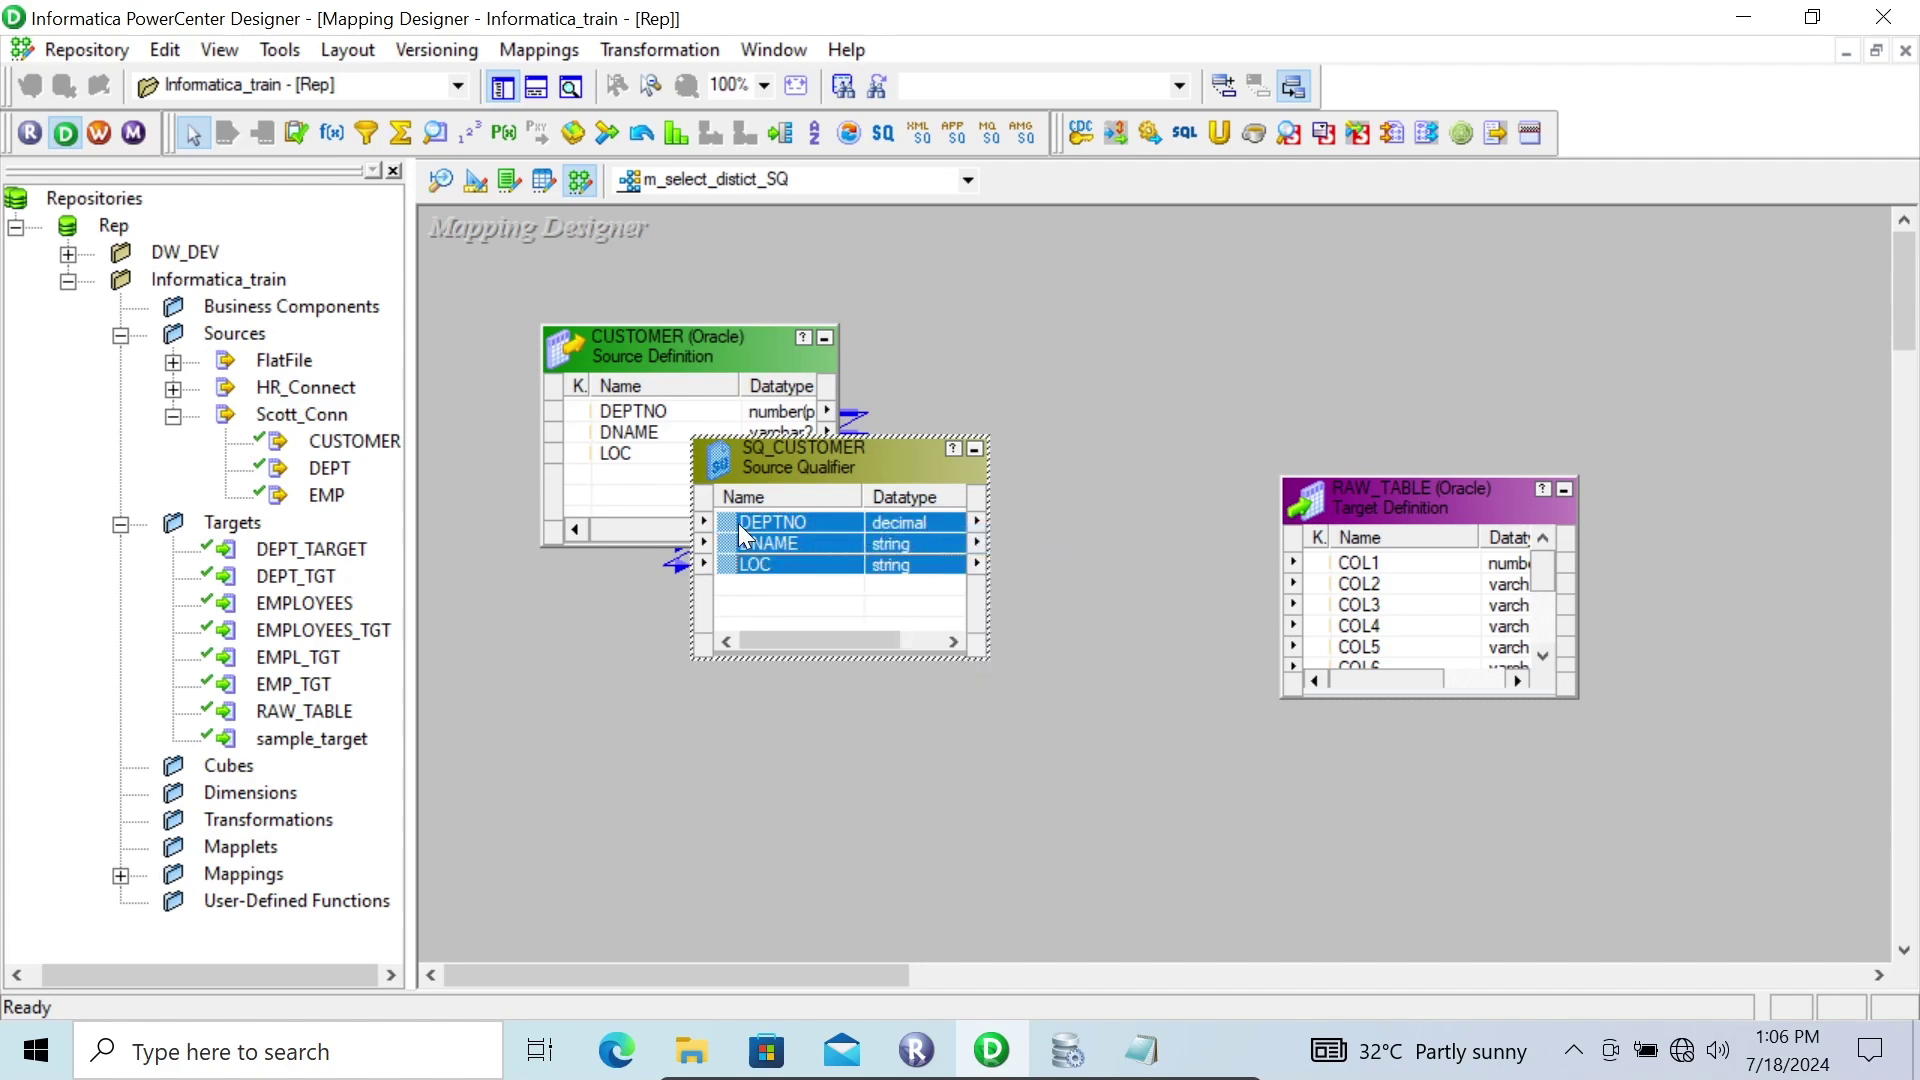
{"action": "left_click_drag", "start_coordinate": [764, 522], "coordinate": [1364, 568]}
{"action": "key", "text": "ctrl+s"}
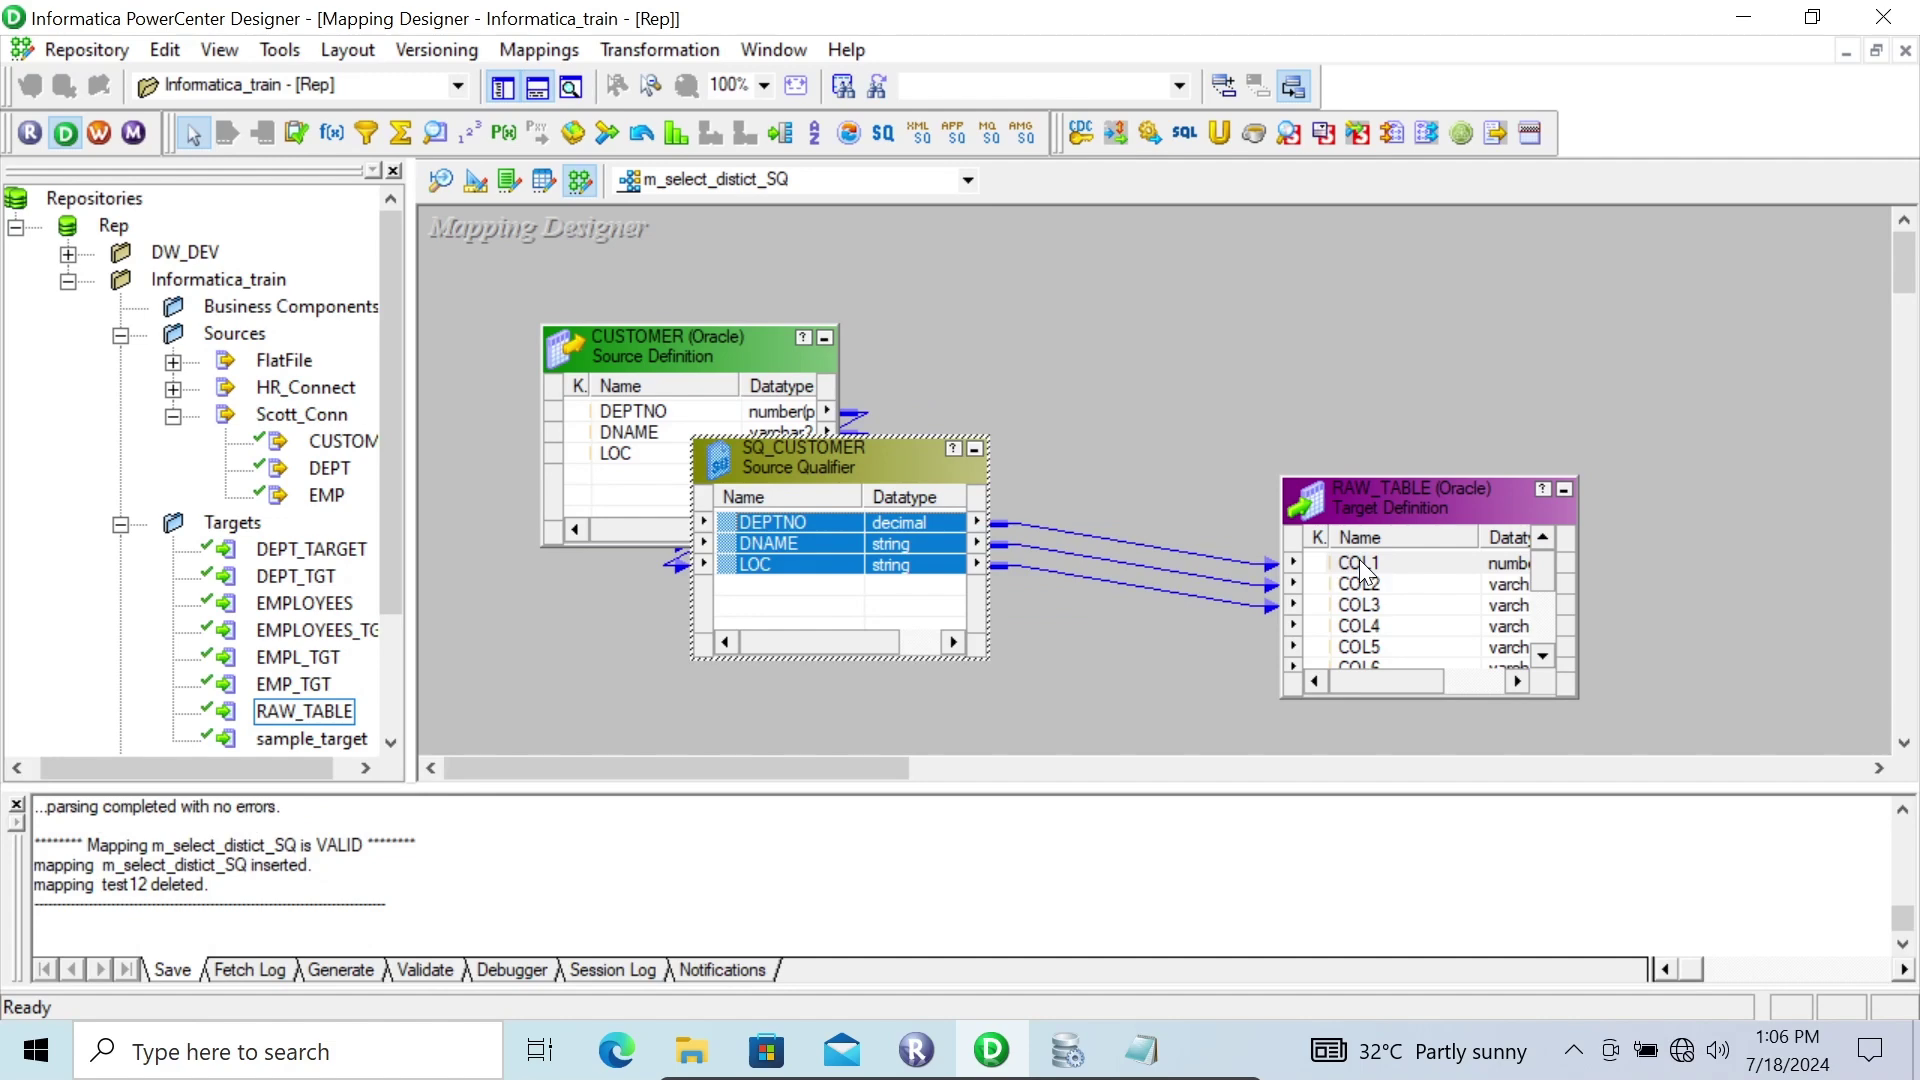
- Switch to Workflow Manager and add a session for the m_select_distict_SQ mapping to Workflow1, below the existing sessions
{"action": "left_click", "coordinate": [98, 133]}
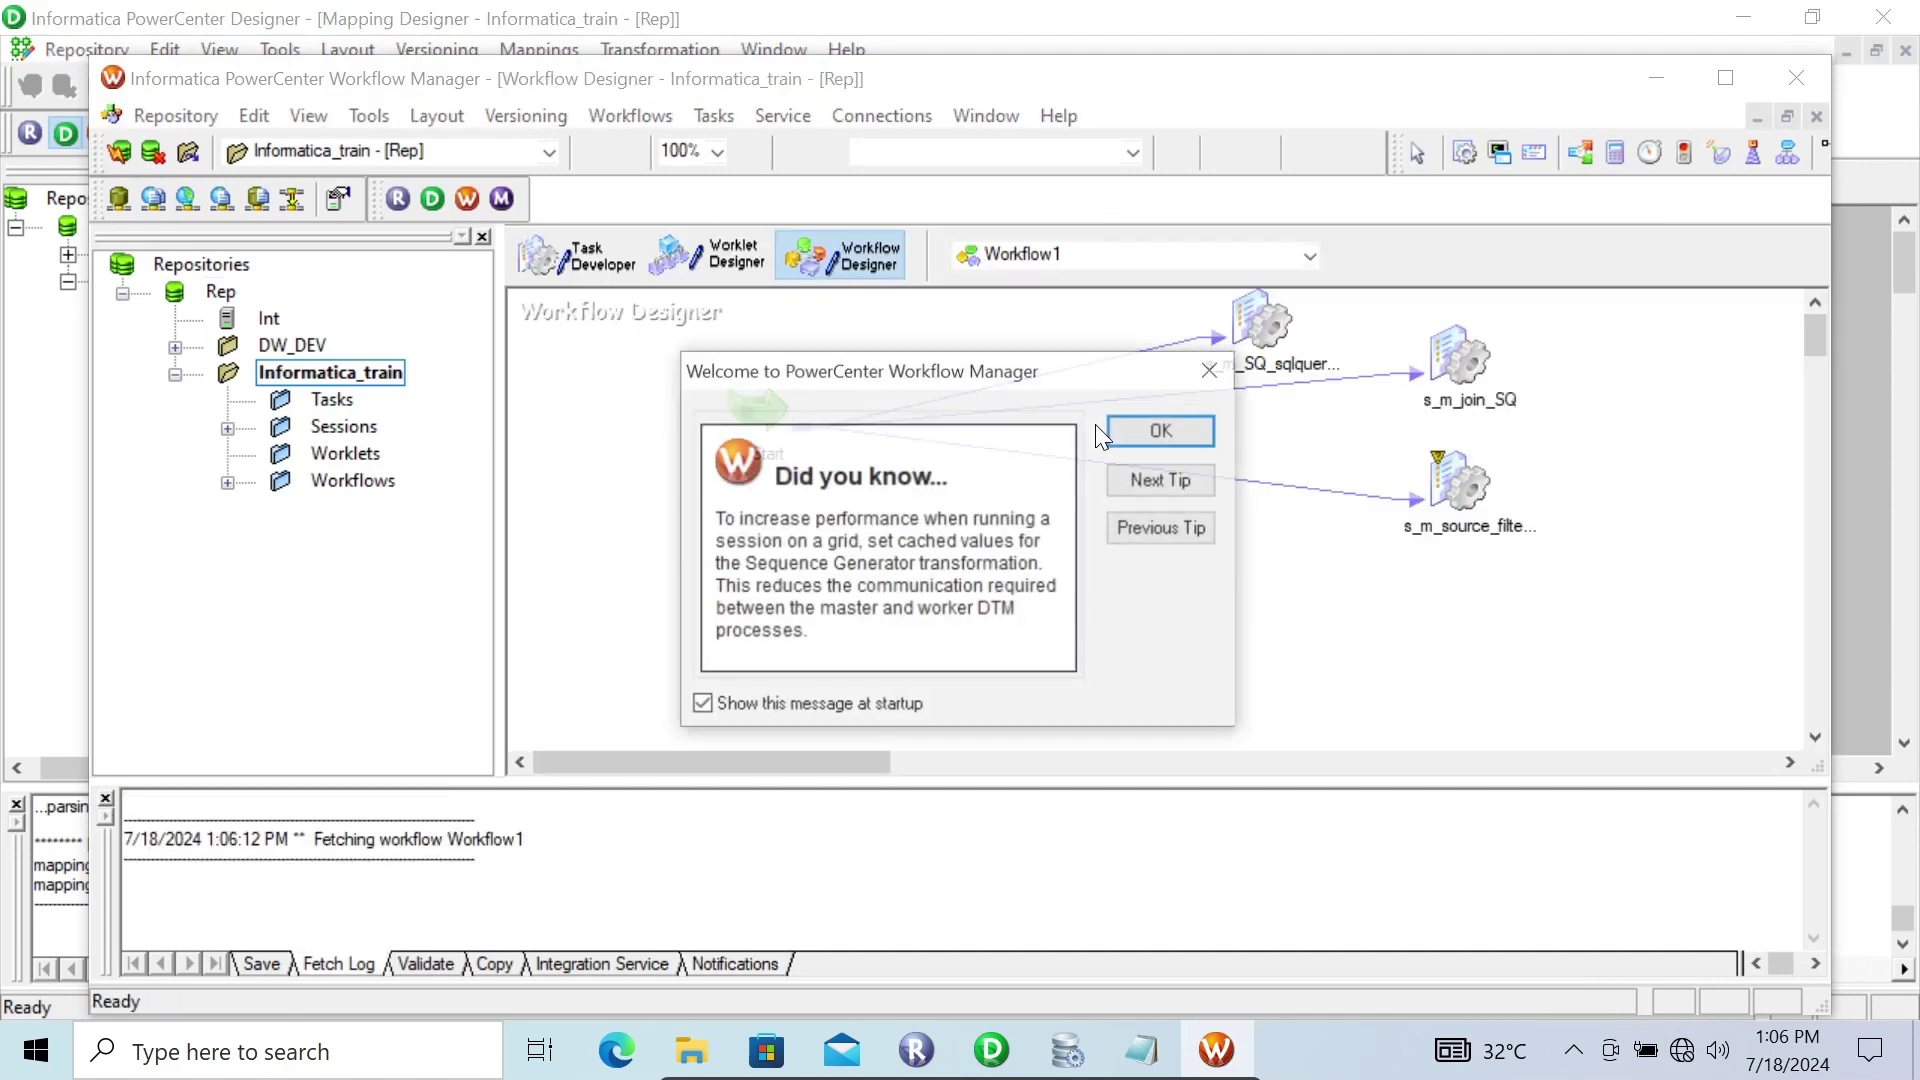
{"action": "left_click", "coordinate": [1136, 428]}
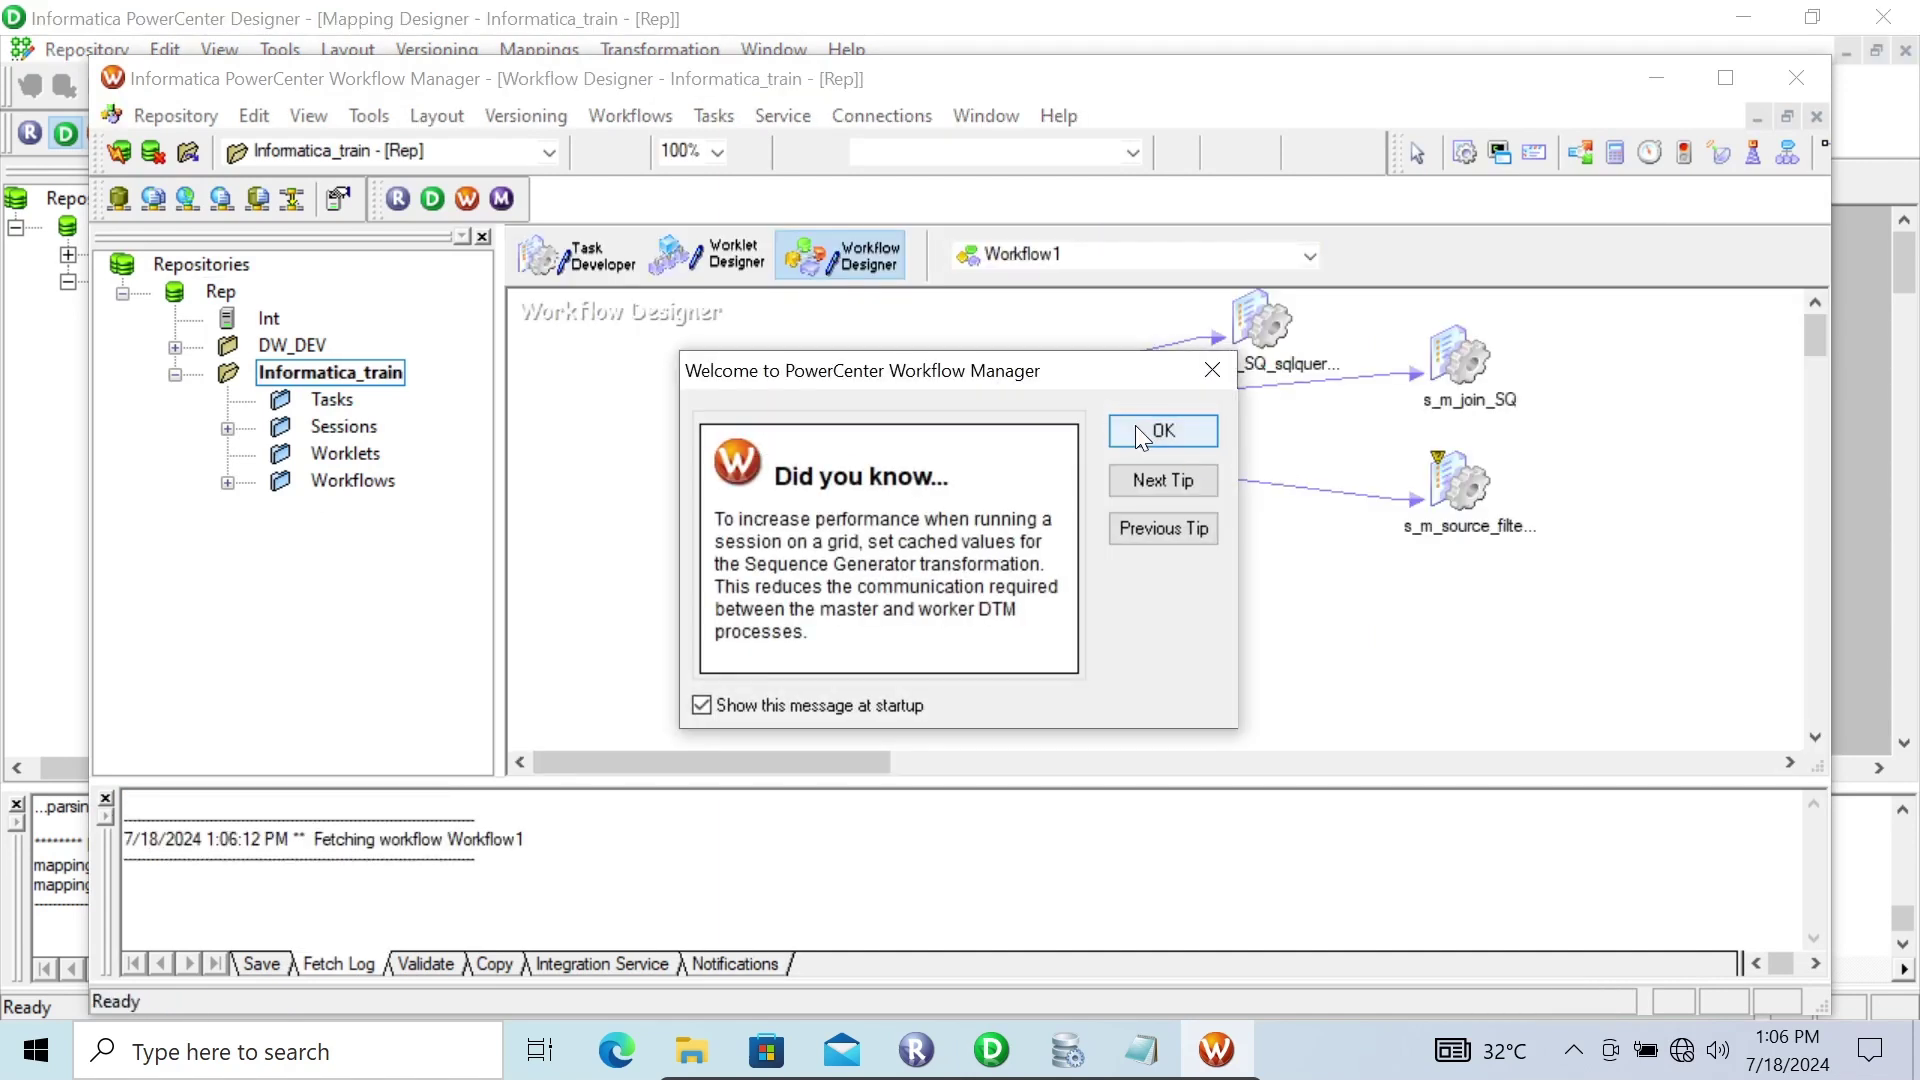
{"action": "left_click", "coordinate": [1456, 160]}
{"action": "left_click", "coordinate": [1147, 673]}
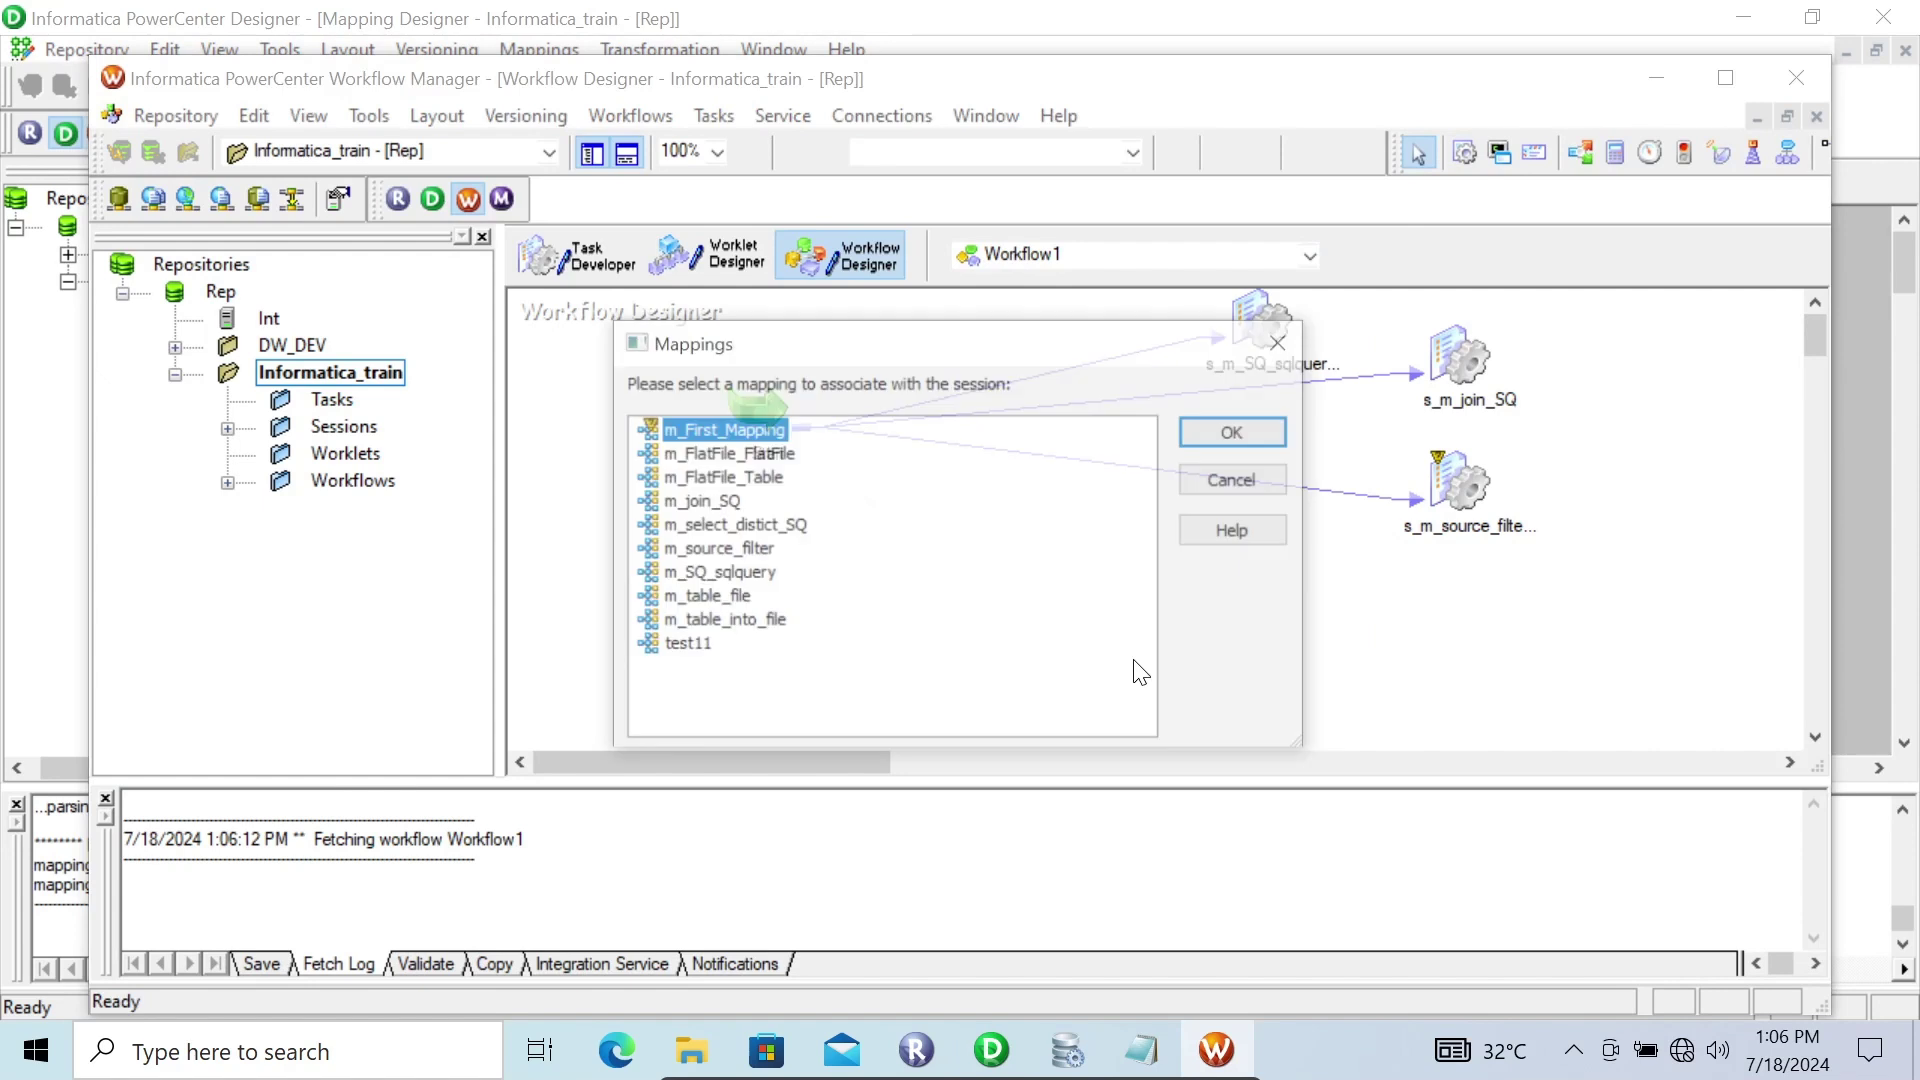
{"action": "left_click", "coordinate": [768, 527]}
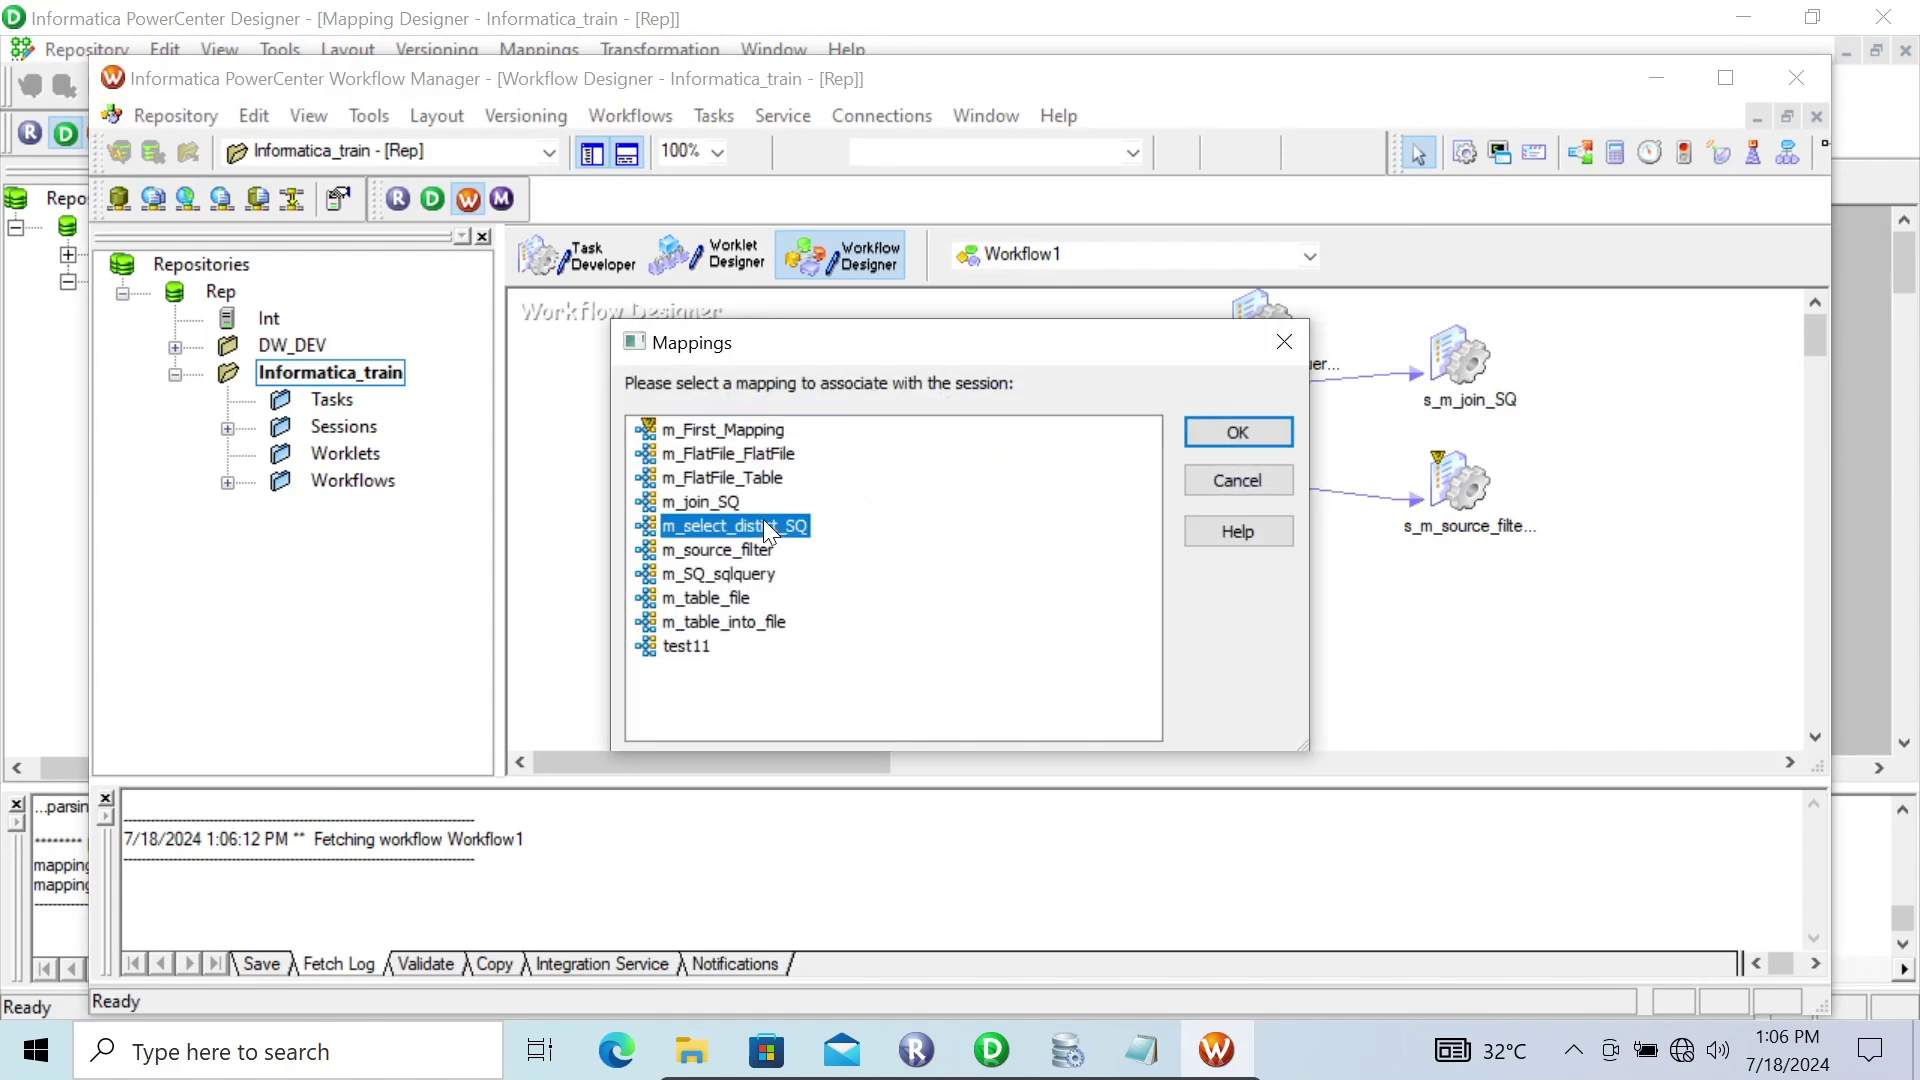
{"action": "left_click", "coordinate": [1200, 429]}
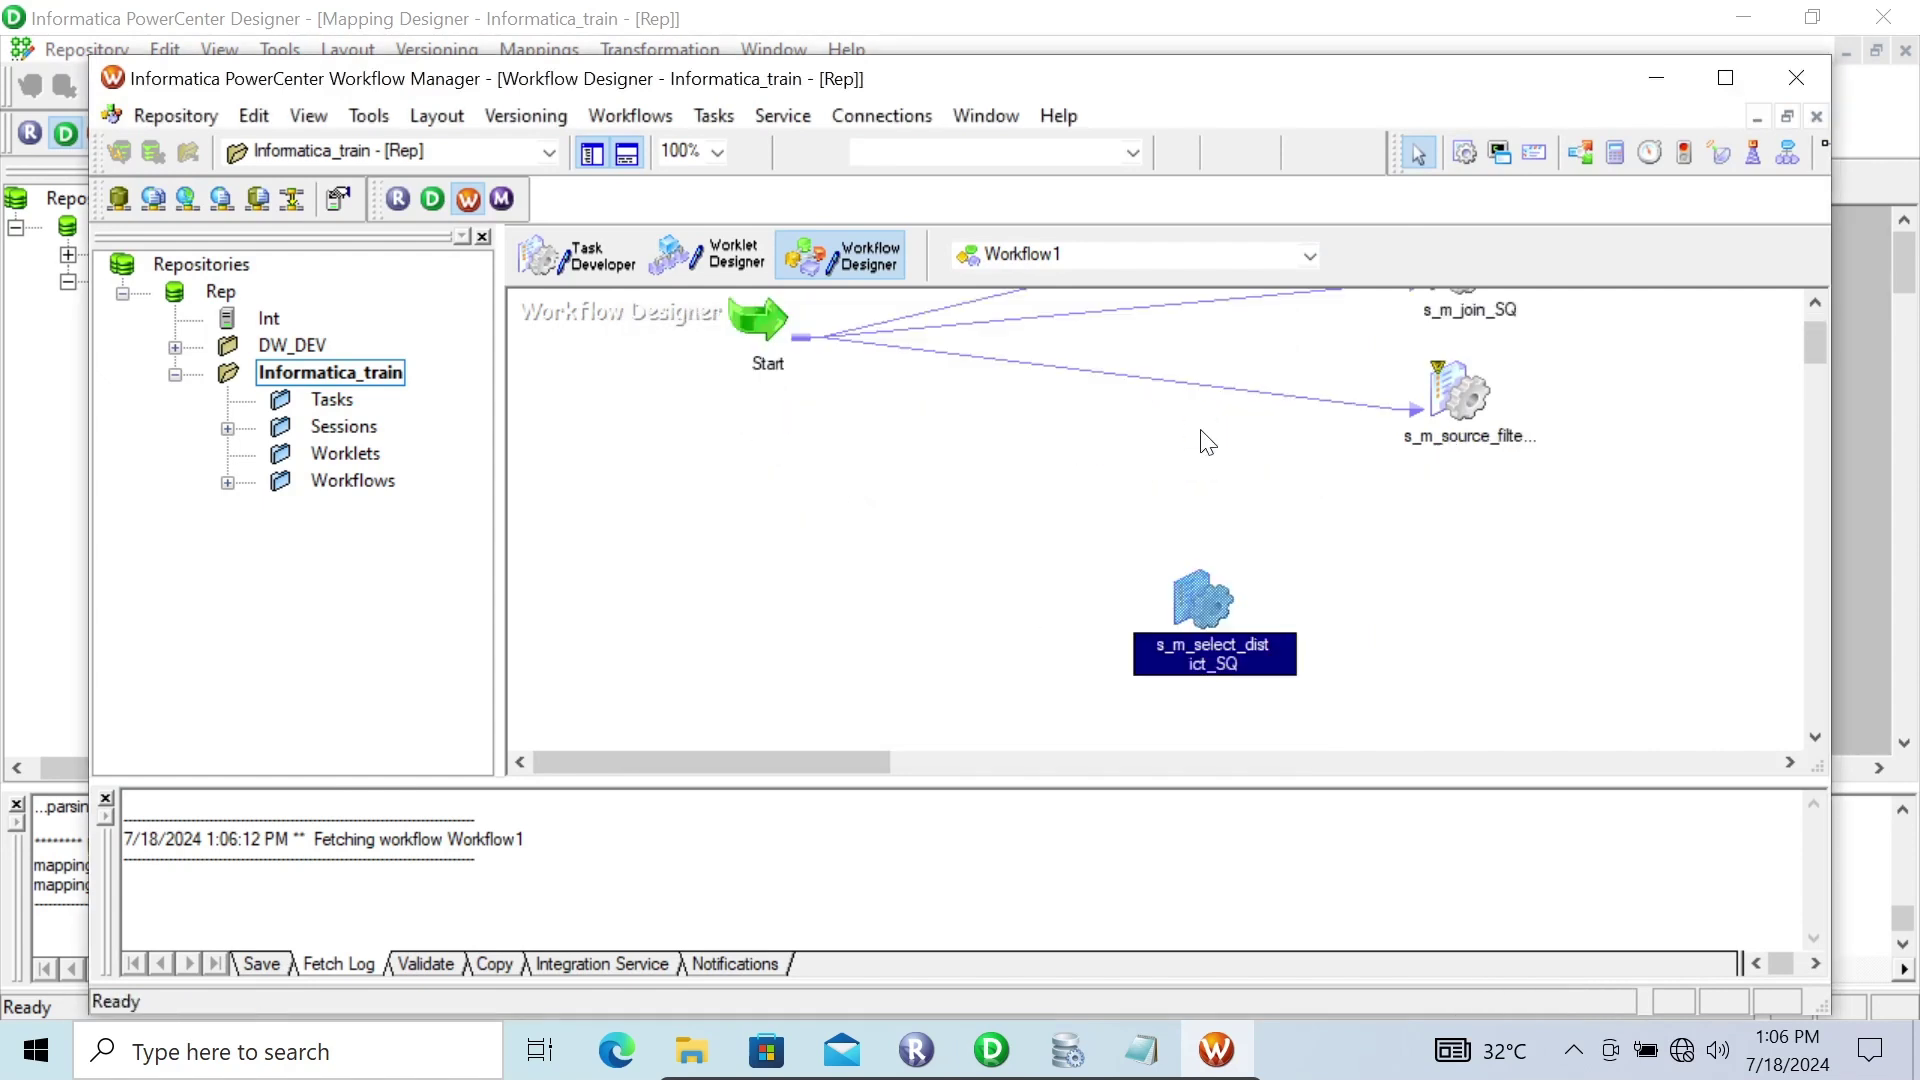
- Set the relational connection of the SQ_CUSTOMER source to Scott_Oracle in the new session's mapping settings
{"action": "right_click", "coordinate": [1210, 600]}
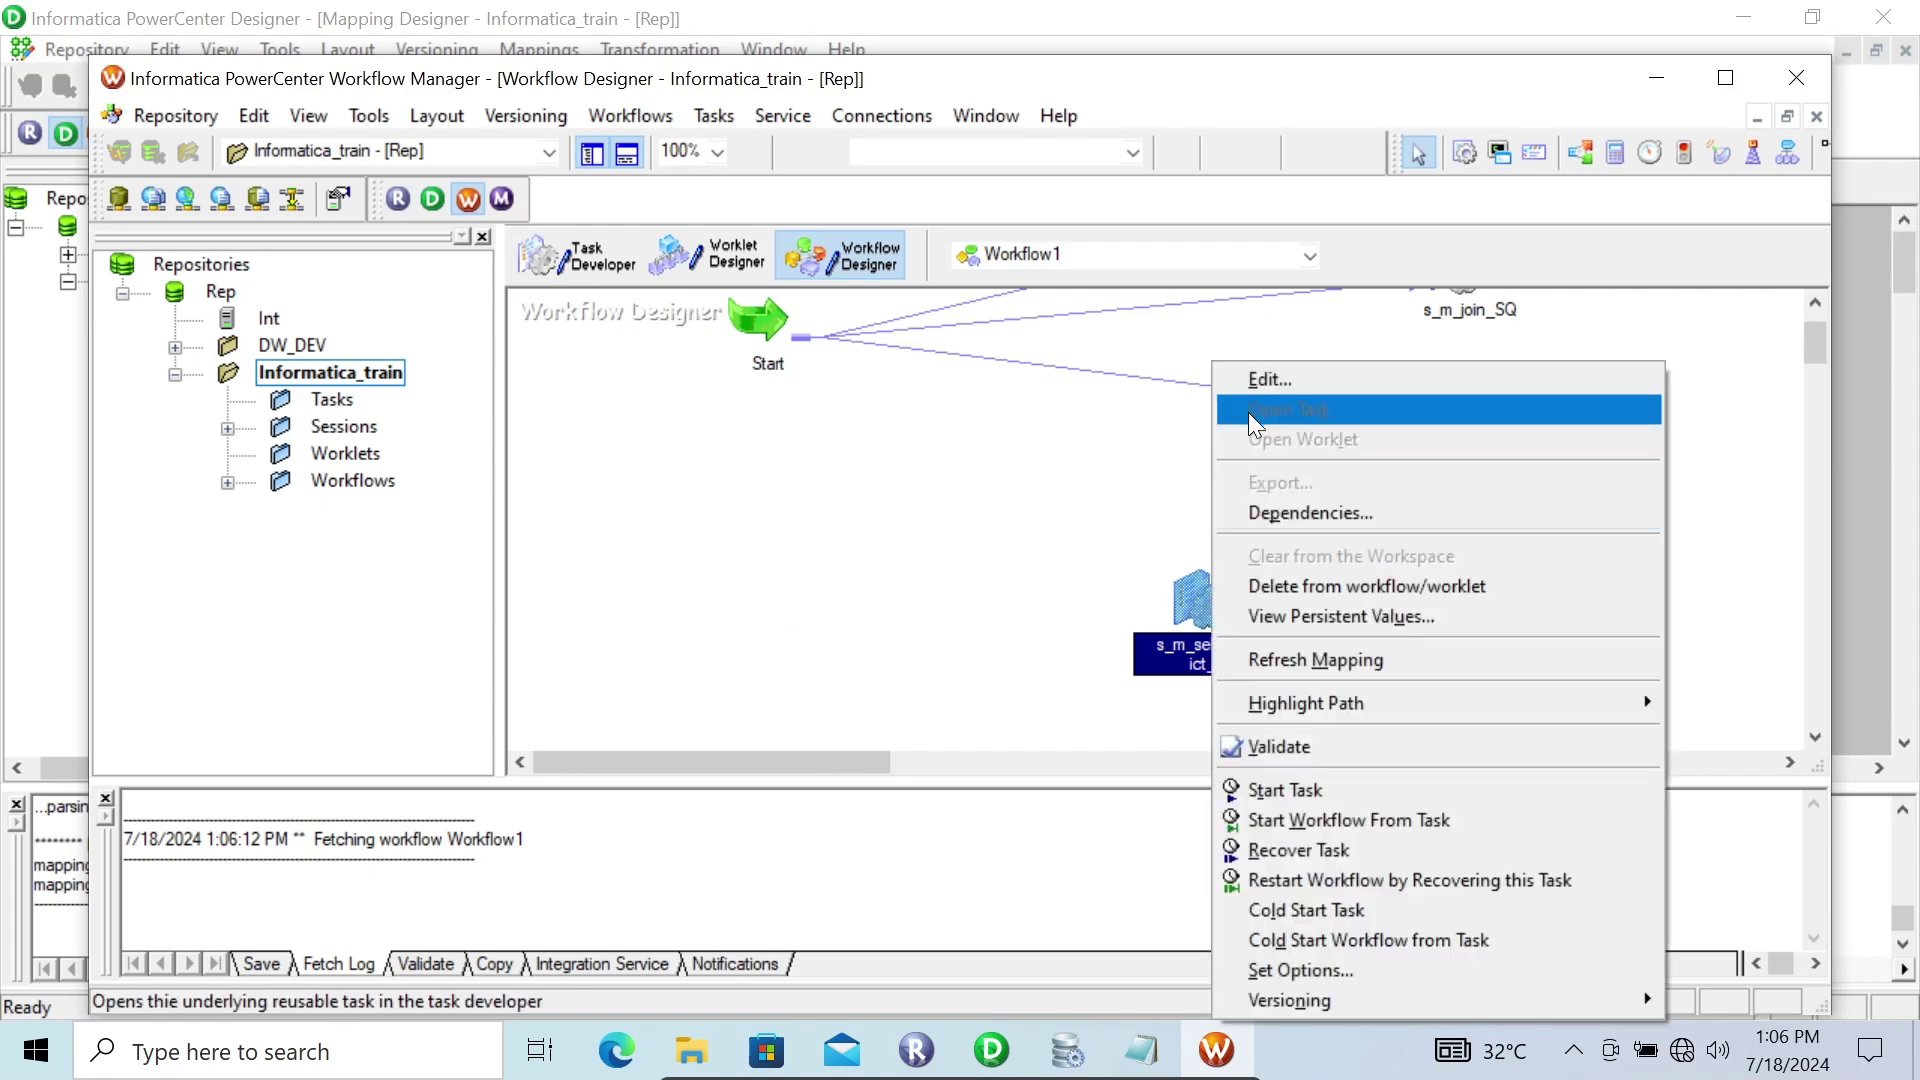
{"action": "left_click", "coordinate": [1264, 380]}
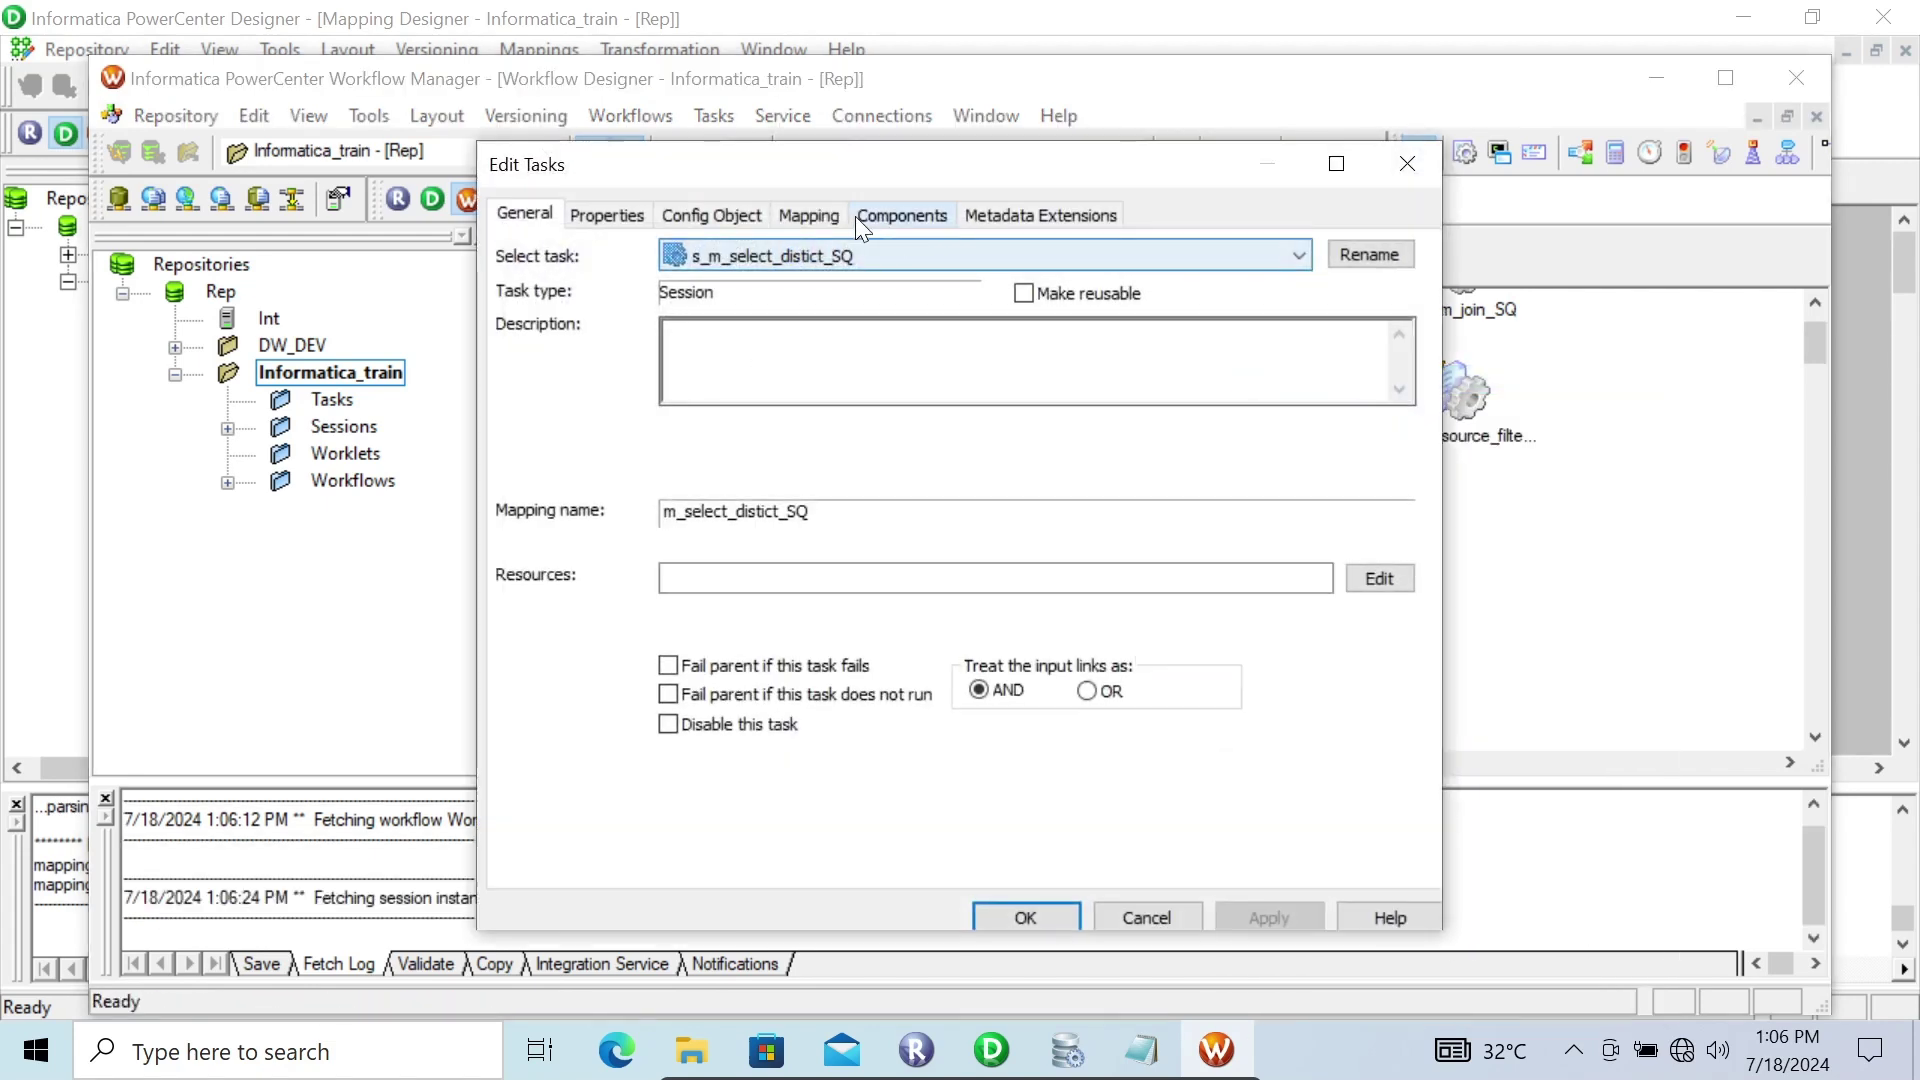
{"action": "left_click", "coordinate": [801, 216]}
{"action": "left_click", "coordinate": [611, 449]}
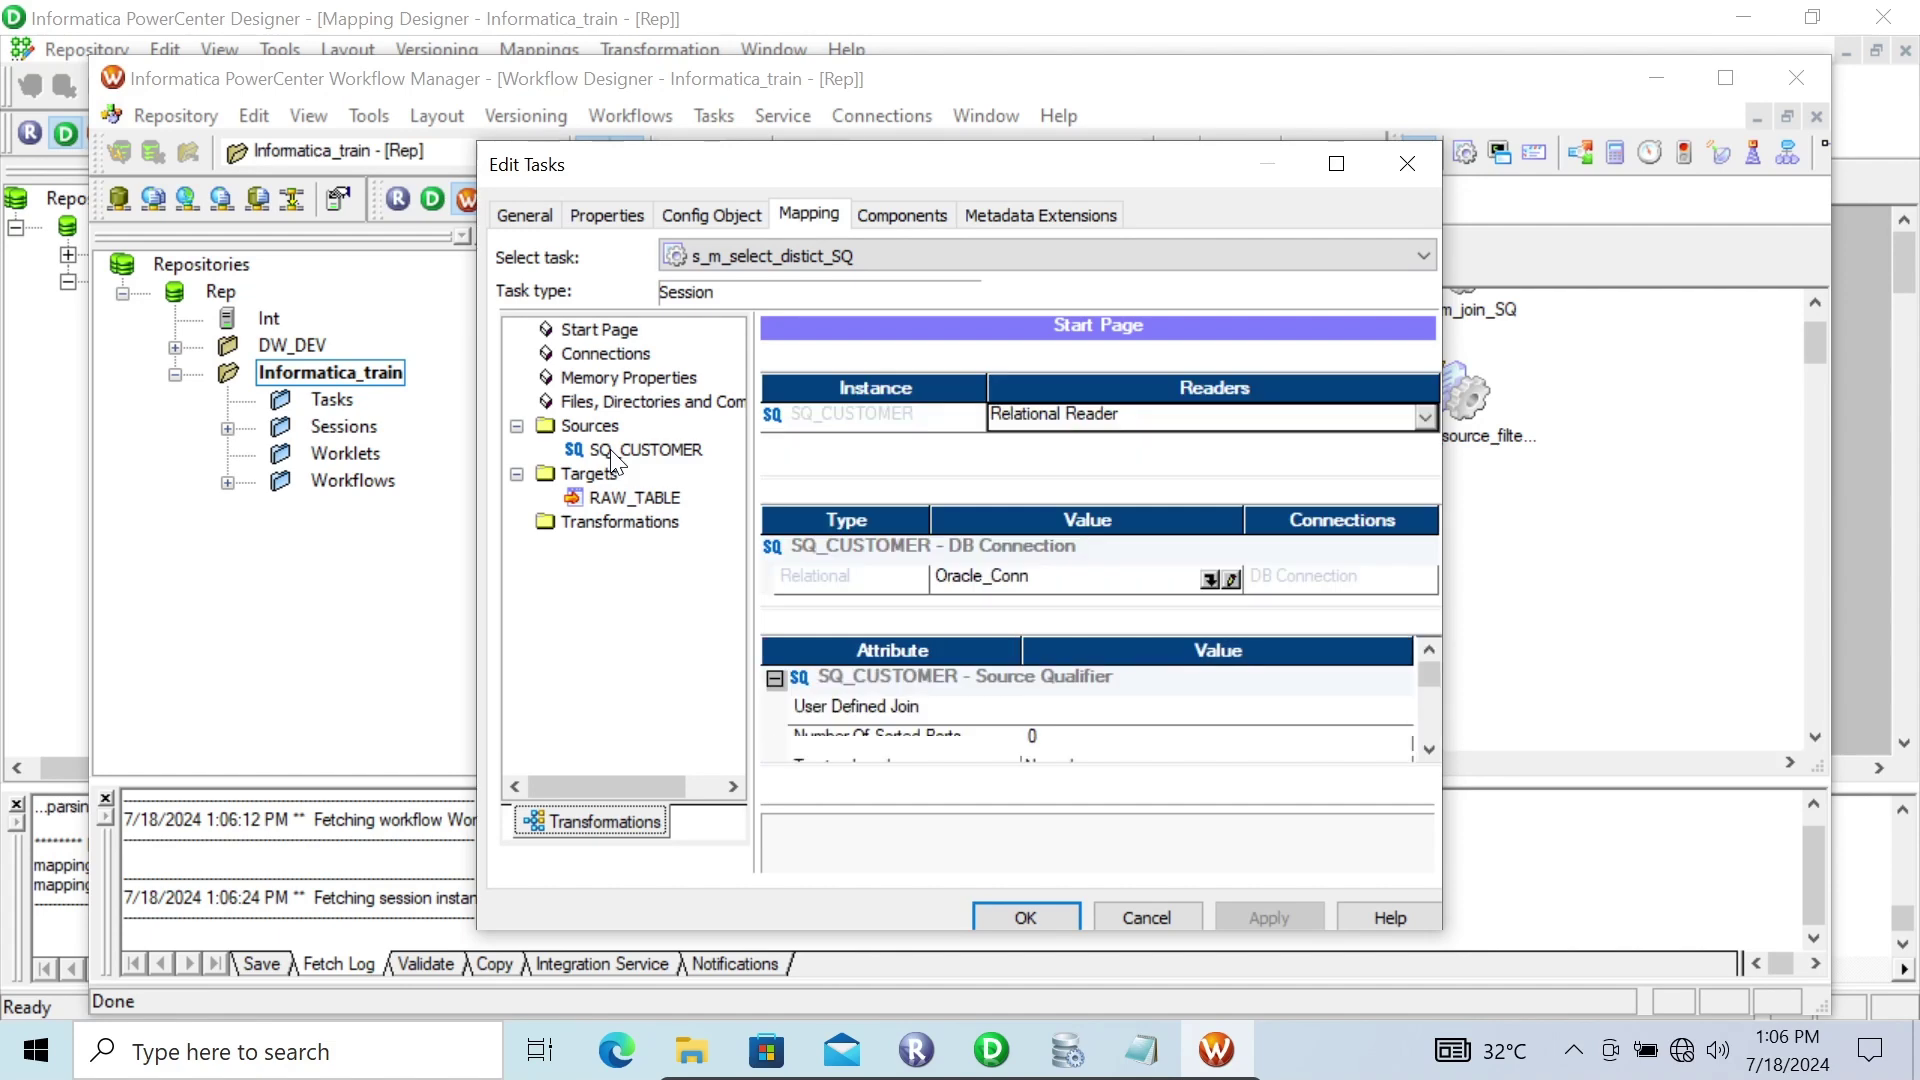
{"action": "left_click", "coordinate": [1210, 590]}
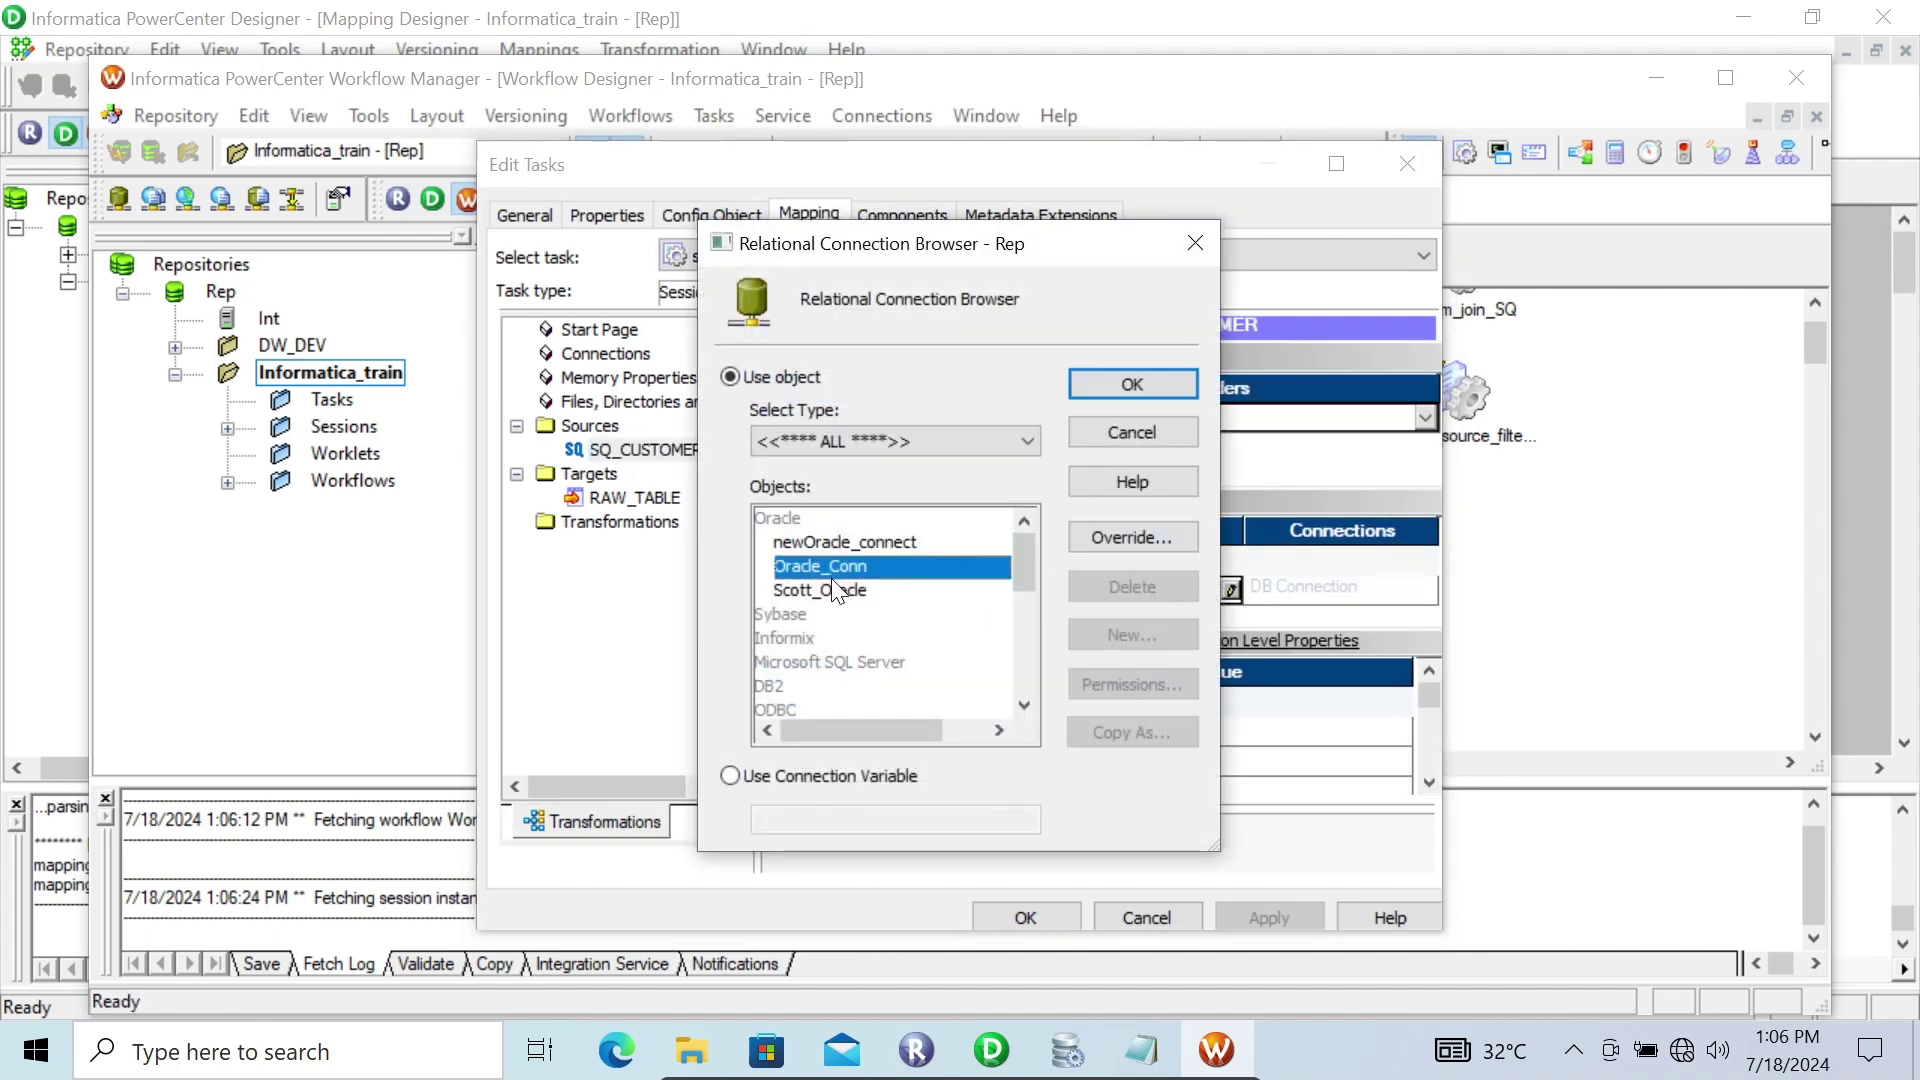
{"action": "left_click", "coordinate": [838, 590]}
{"action": "left_click", "coordinate": [1133, 384]}
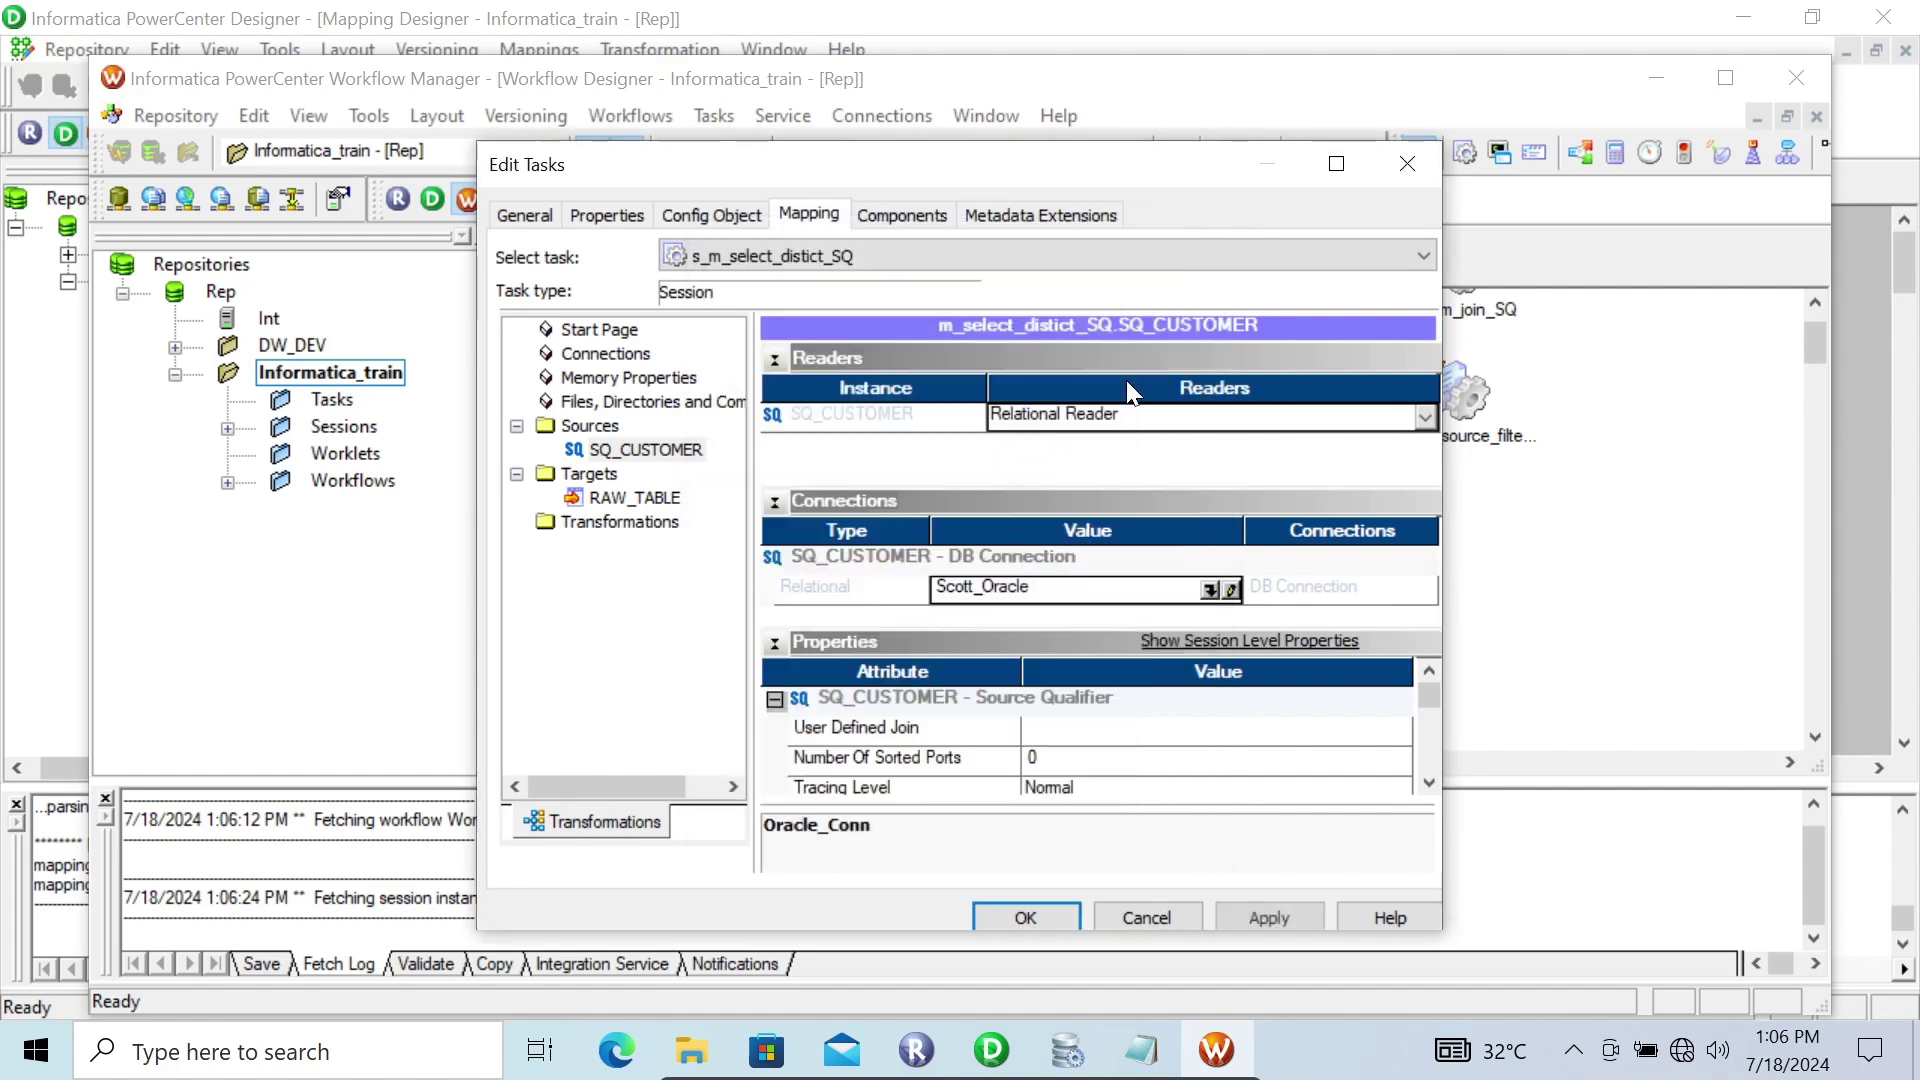
- Check the Select Distinct setting among the SQ_CUSTOMER source qualifier properties of the session
{"action": "left_click", "coordinate": [1434, 783]}
{"action": "double_click", "coordinate": [1434, 782]}
{"action": "left_click", "coordinate": [1434, 783]}
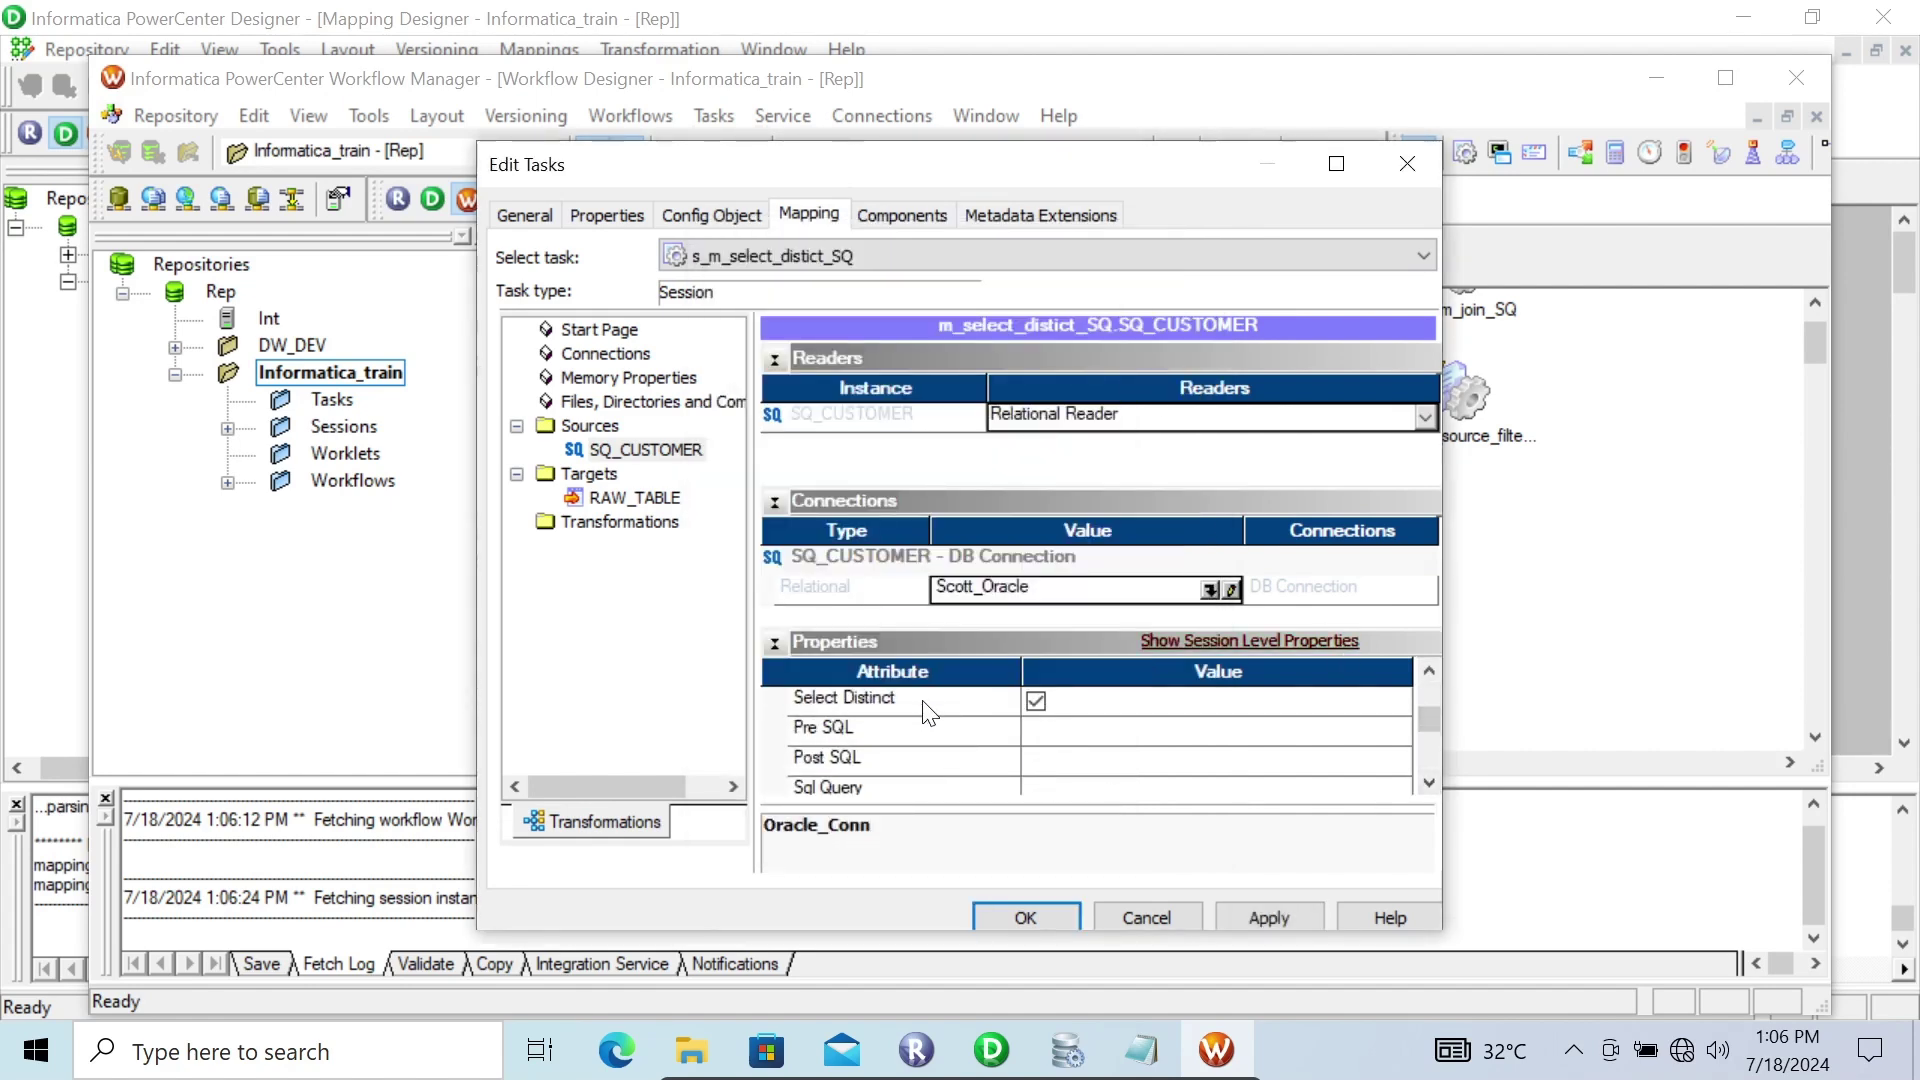
{"action": "double_click", "coordinate": [1430, 674]}
{"action": "left_click", "coordinate": [1429, 674]}
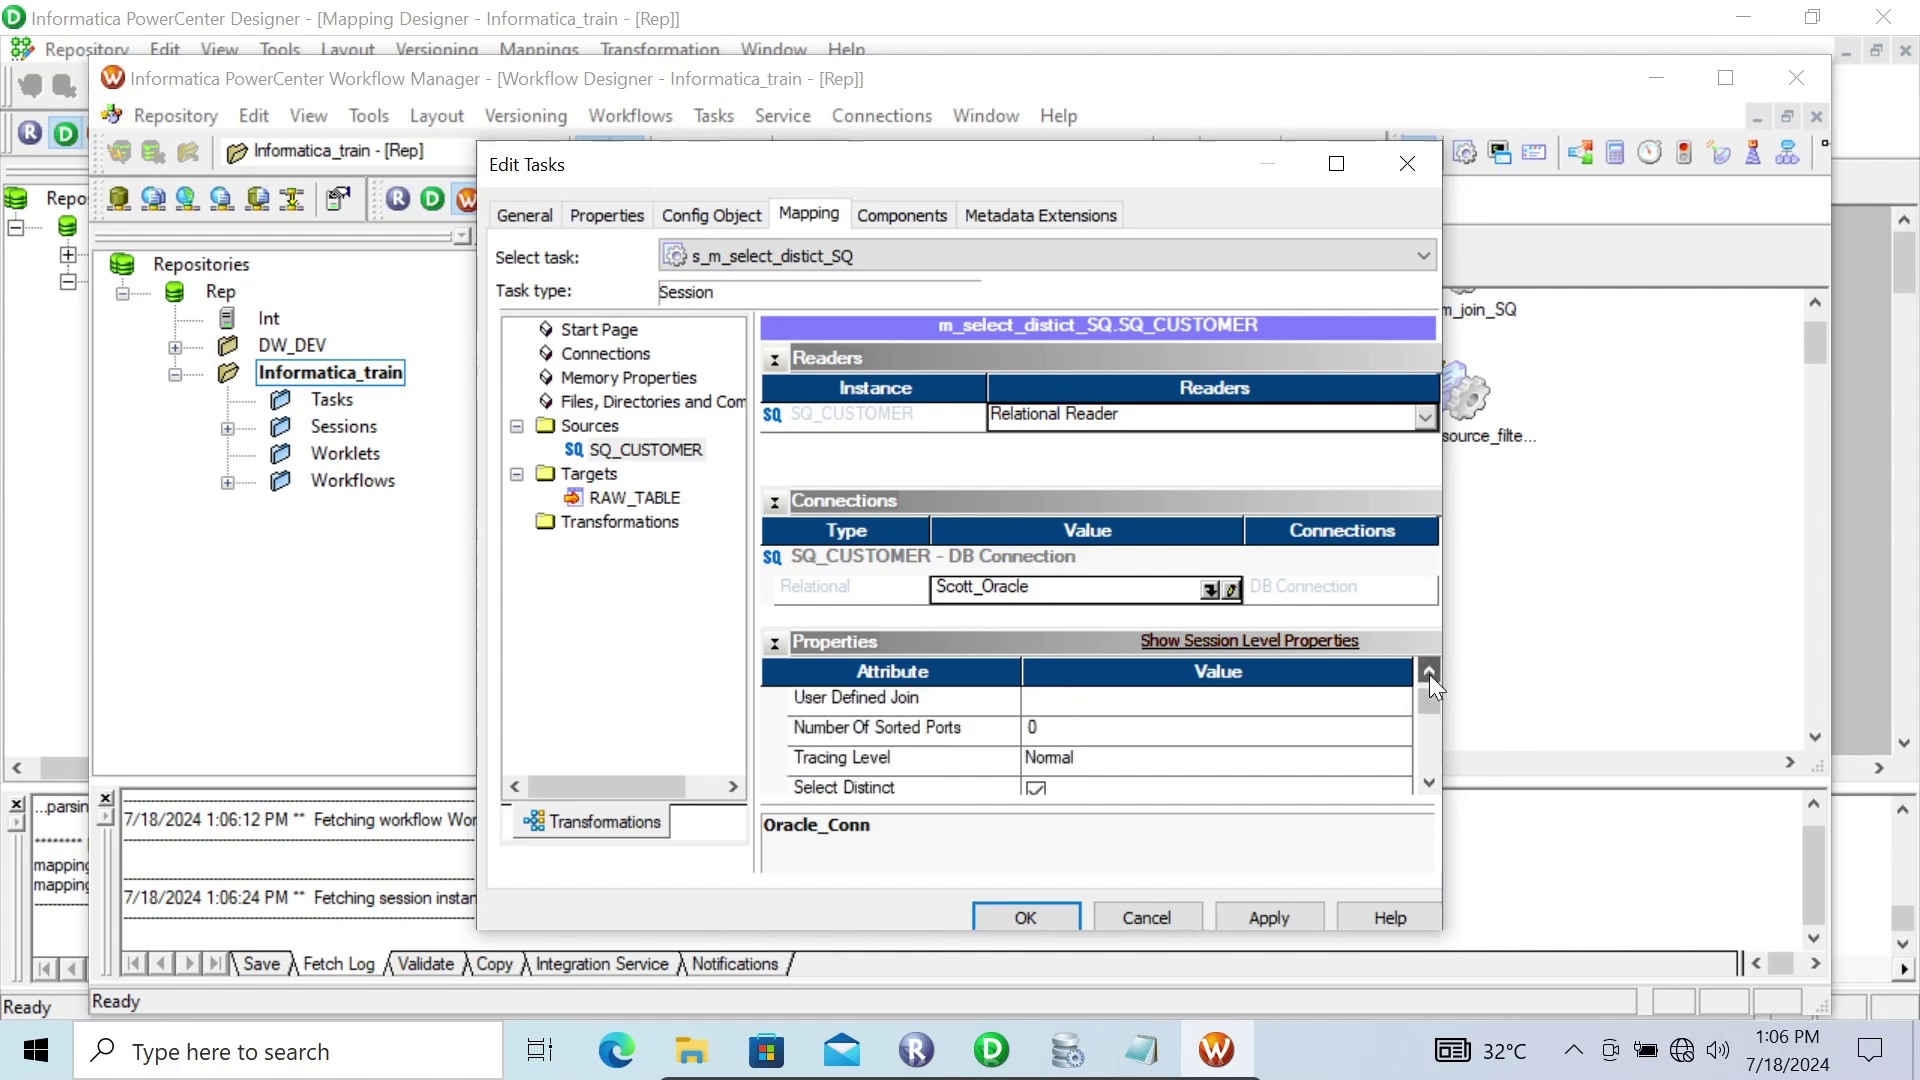
{"action": "left_click", "coordinate": [1429, 674]}
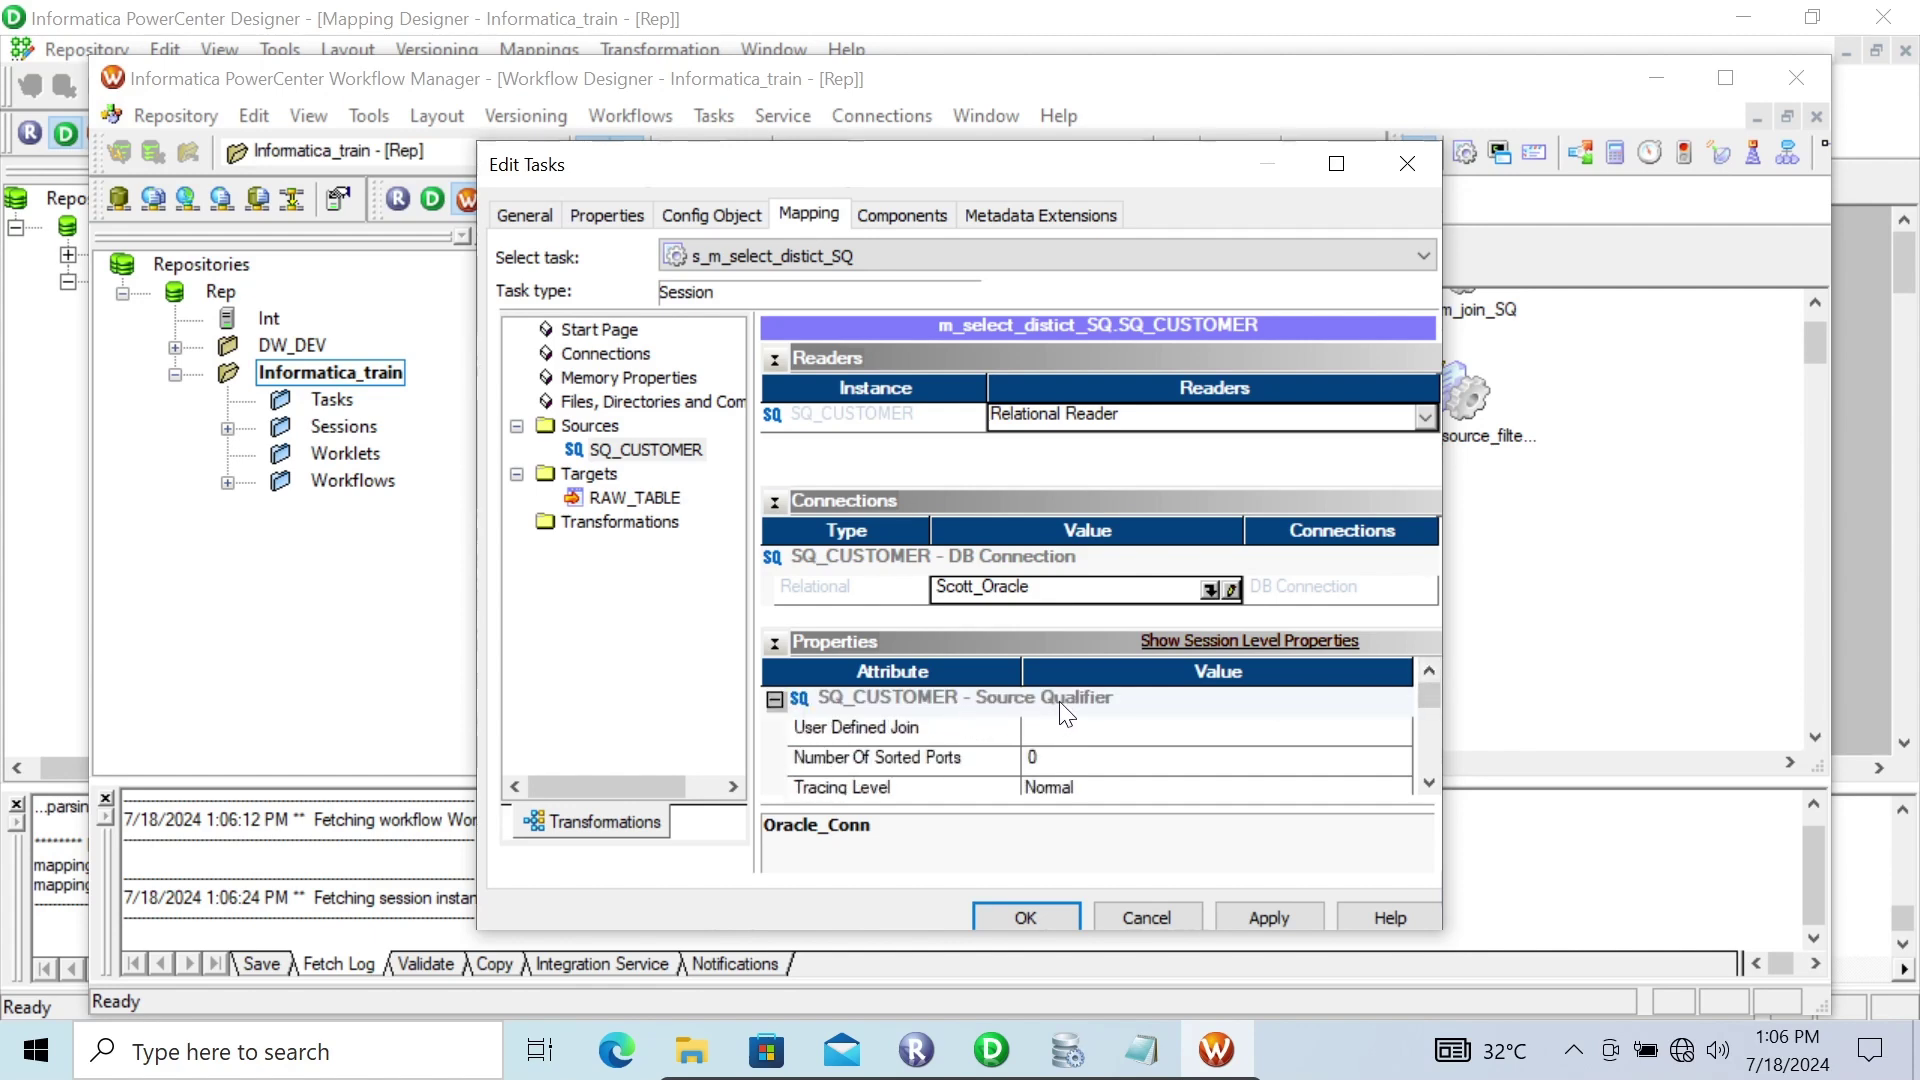
- Set the relational connection of the RAW_TABLE target to Scott_Oracle in the session's mapping settings
{"action": "left_click", "coordinate": [600, 497]}
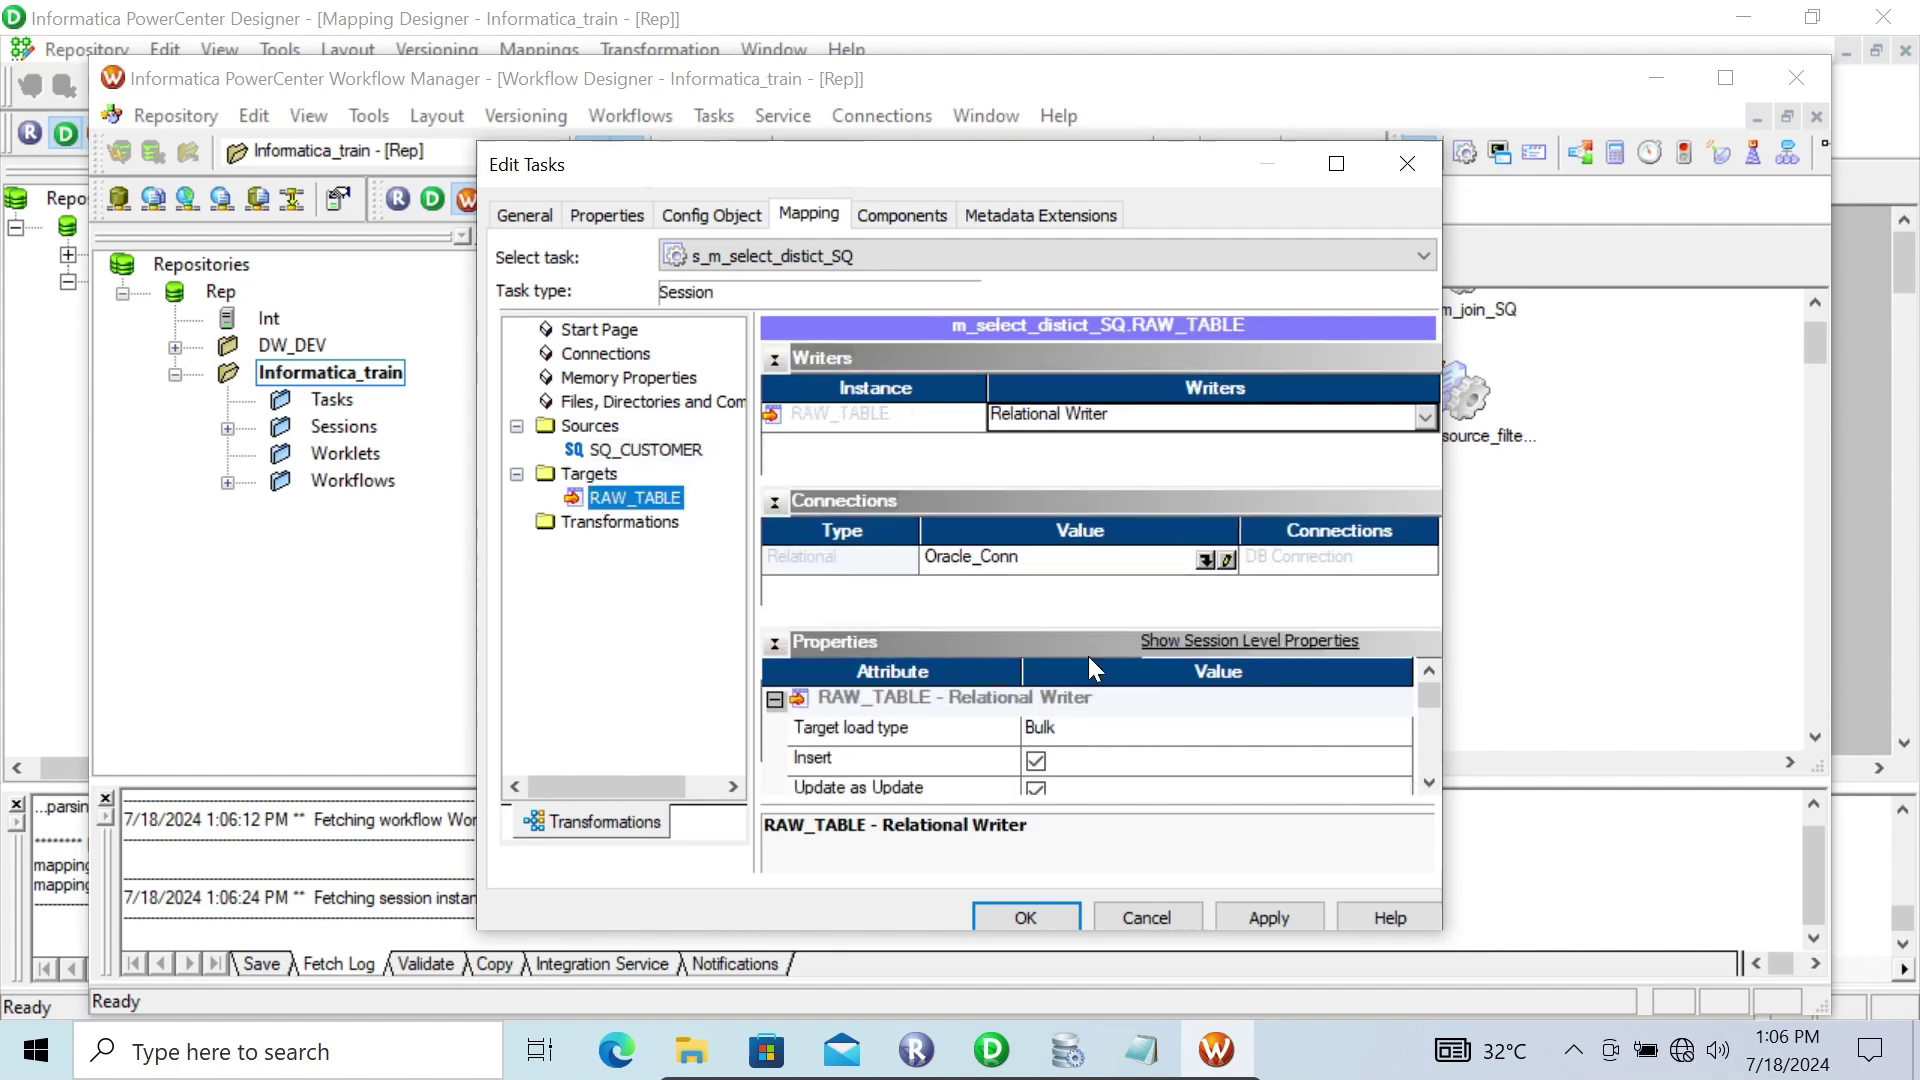
{"action": "left_click", "coordinate": [1211, 560]}
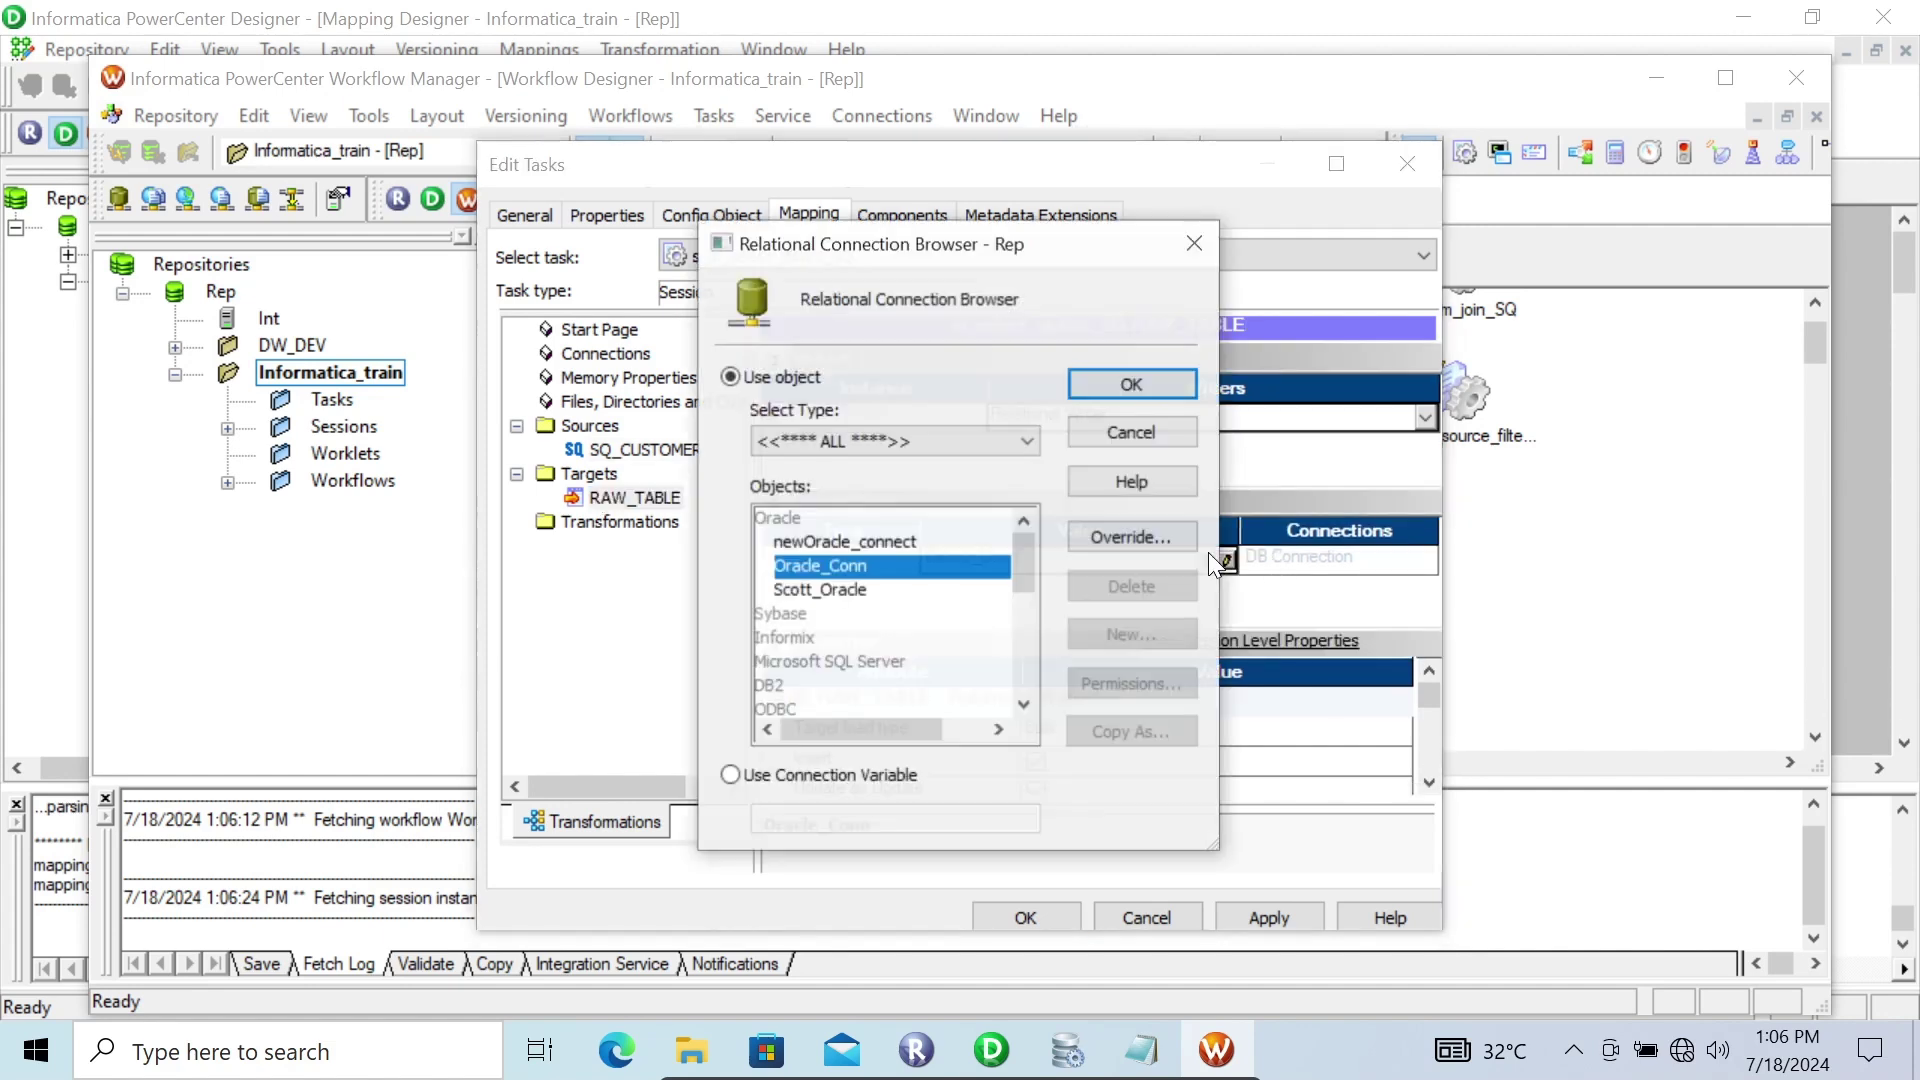
{"action": "left_click", "coordinate": [796, 594]}
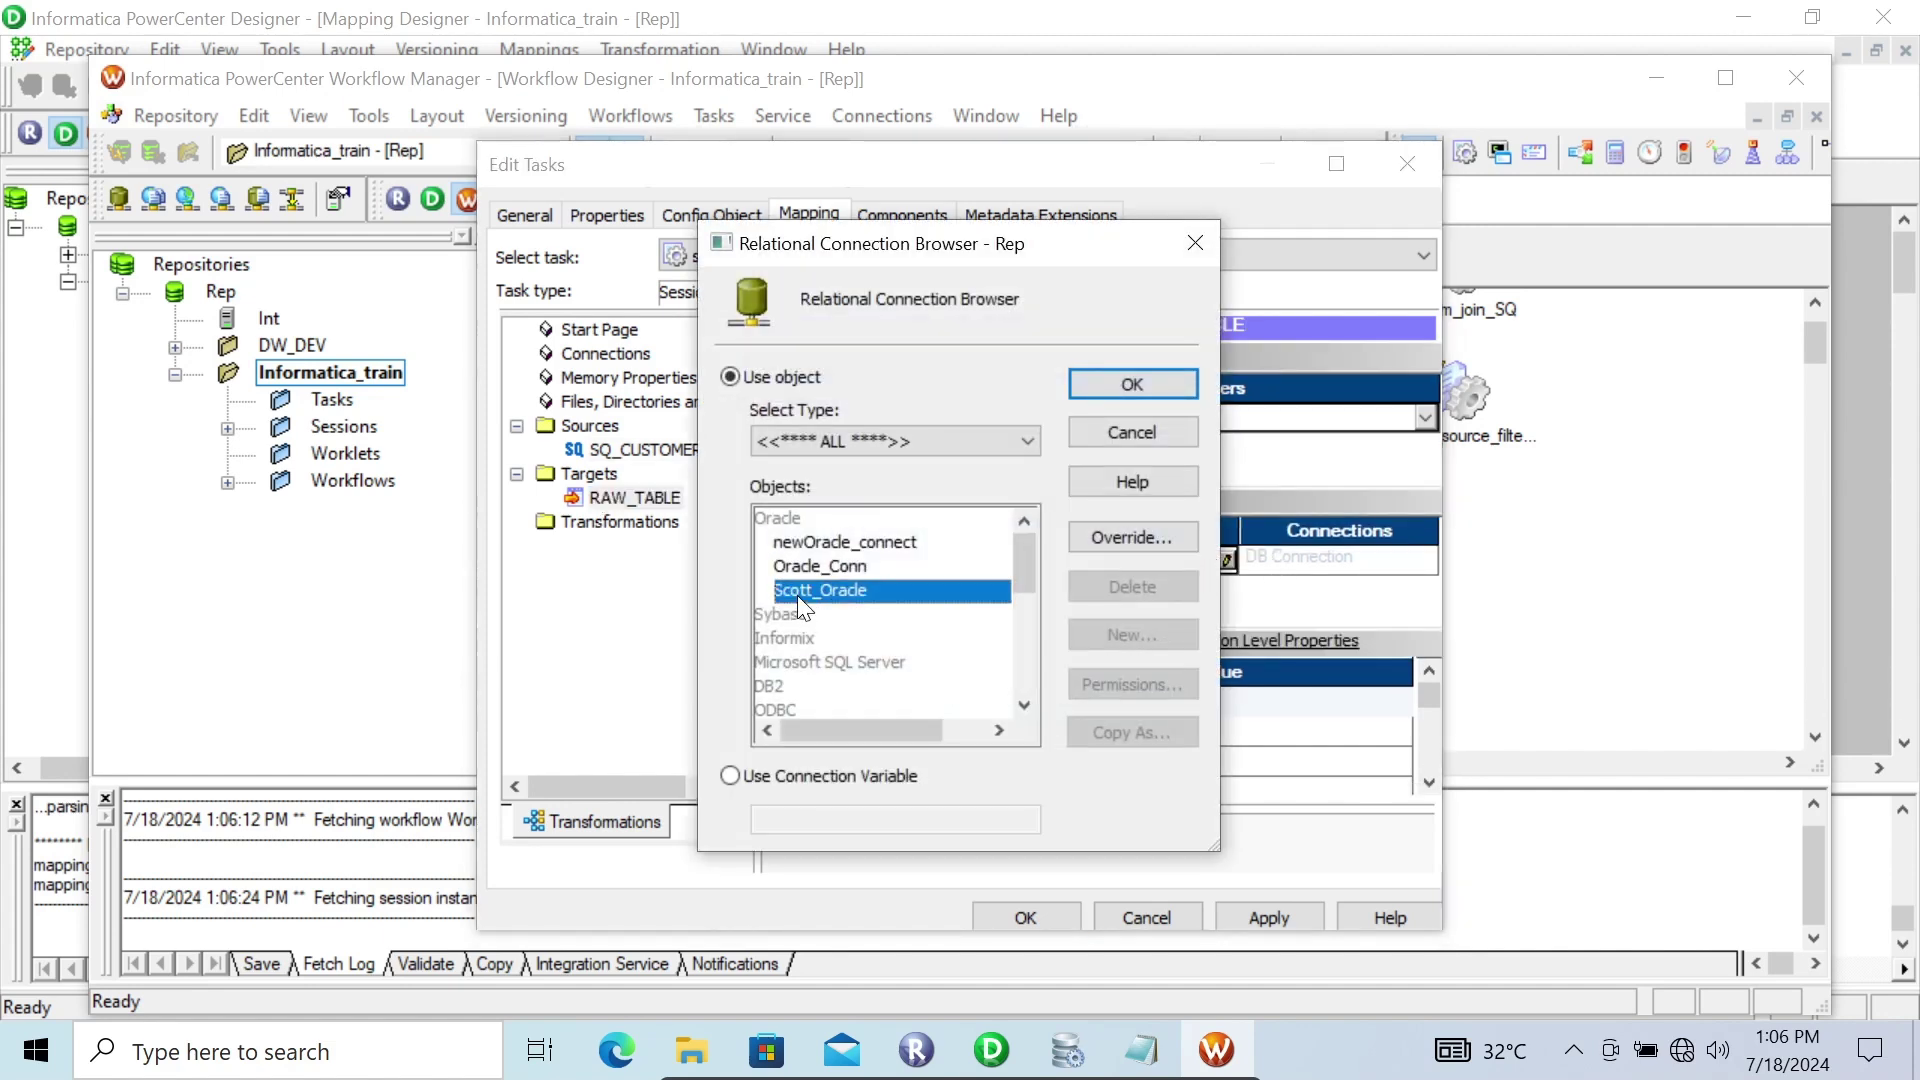
{"action": "left_click", "coordinate": [1096, 381]}
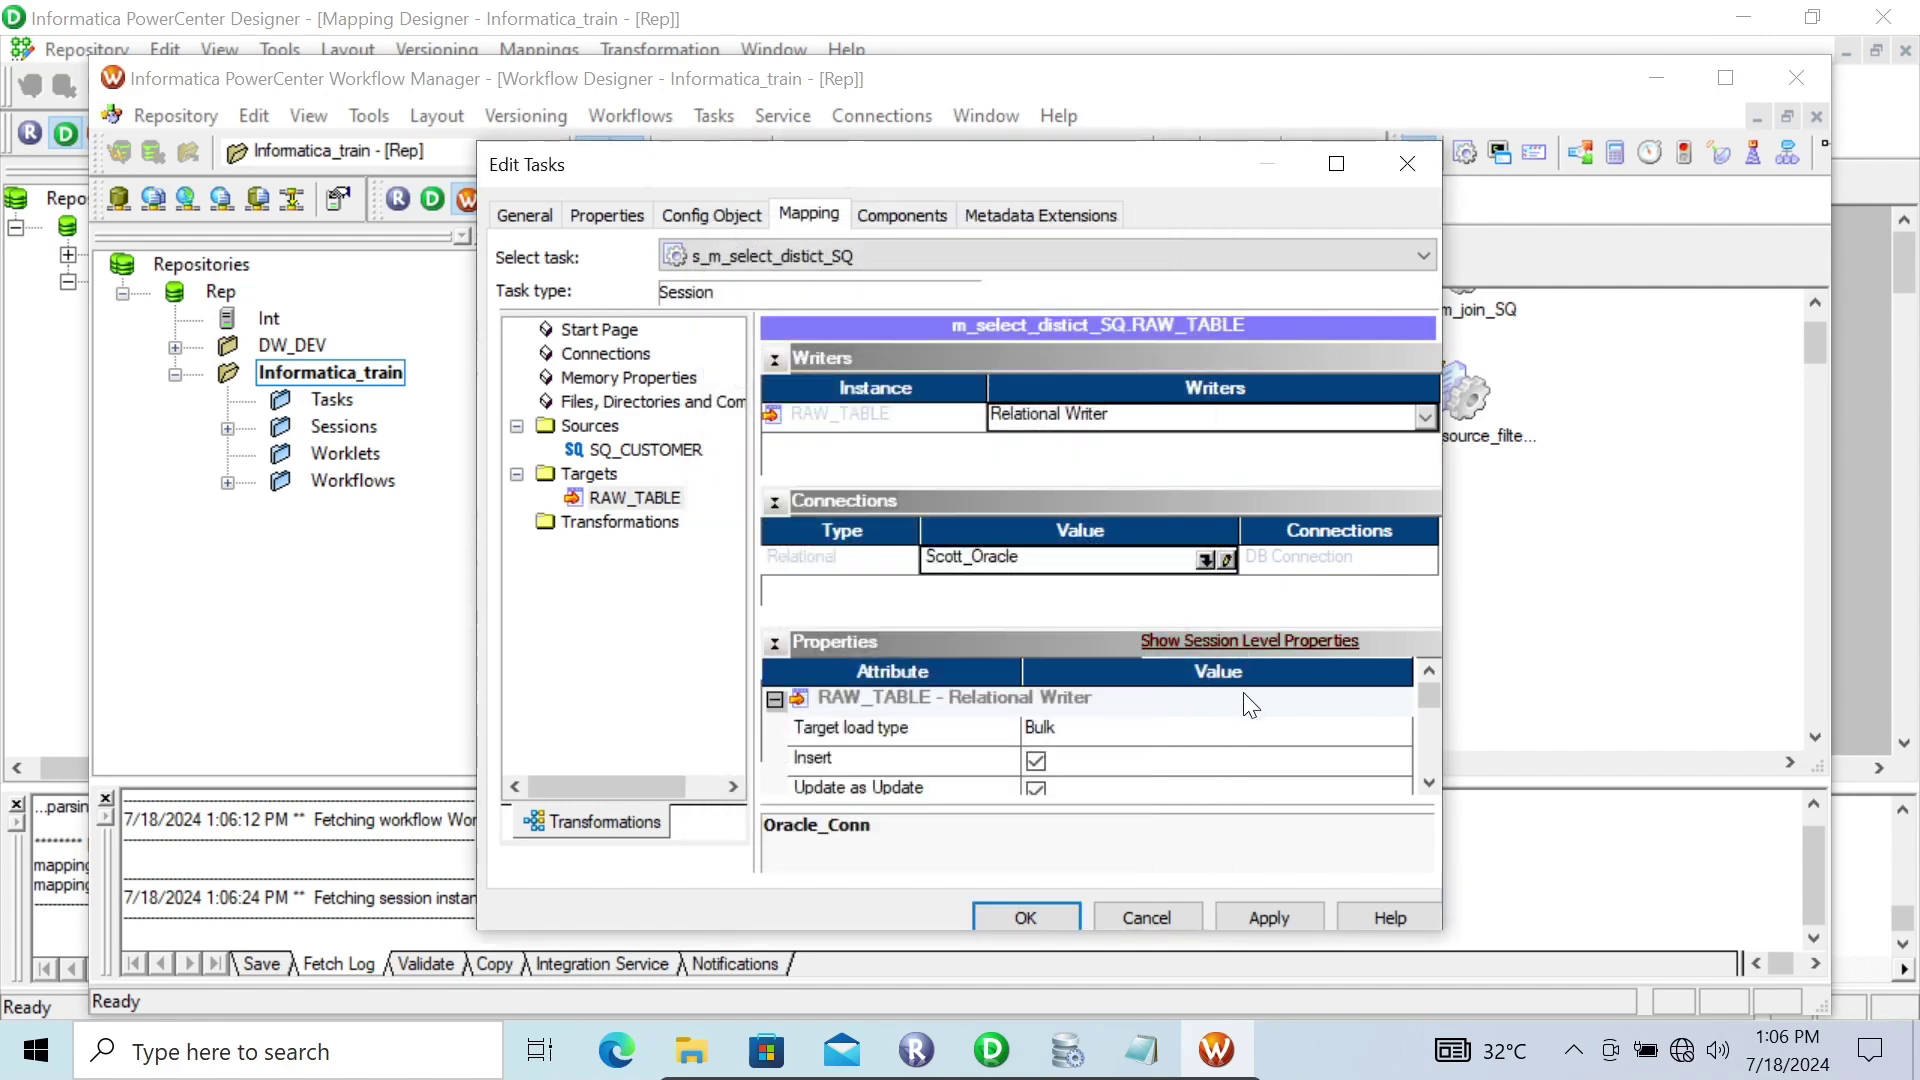
- Set RAW_TABLE's target load type to Normal, enable the truncate target table option, and apply the session settings
{"action": "left_click", "coordinate": [1176, 718]}
{"action": "left_click", "coordinate": [1074, 761]}
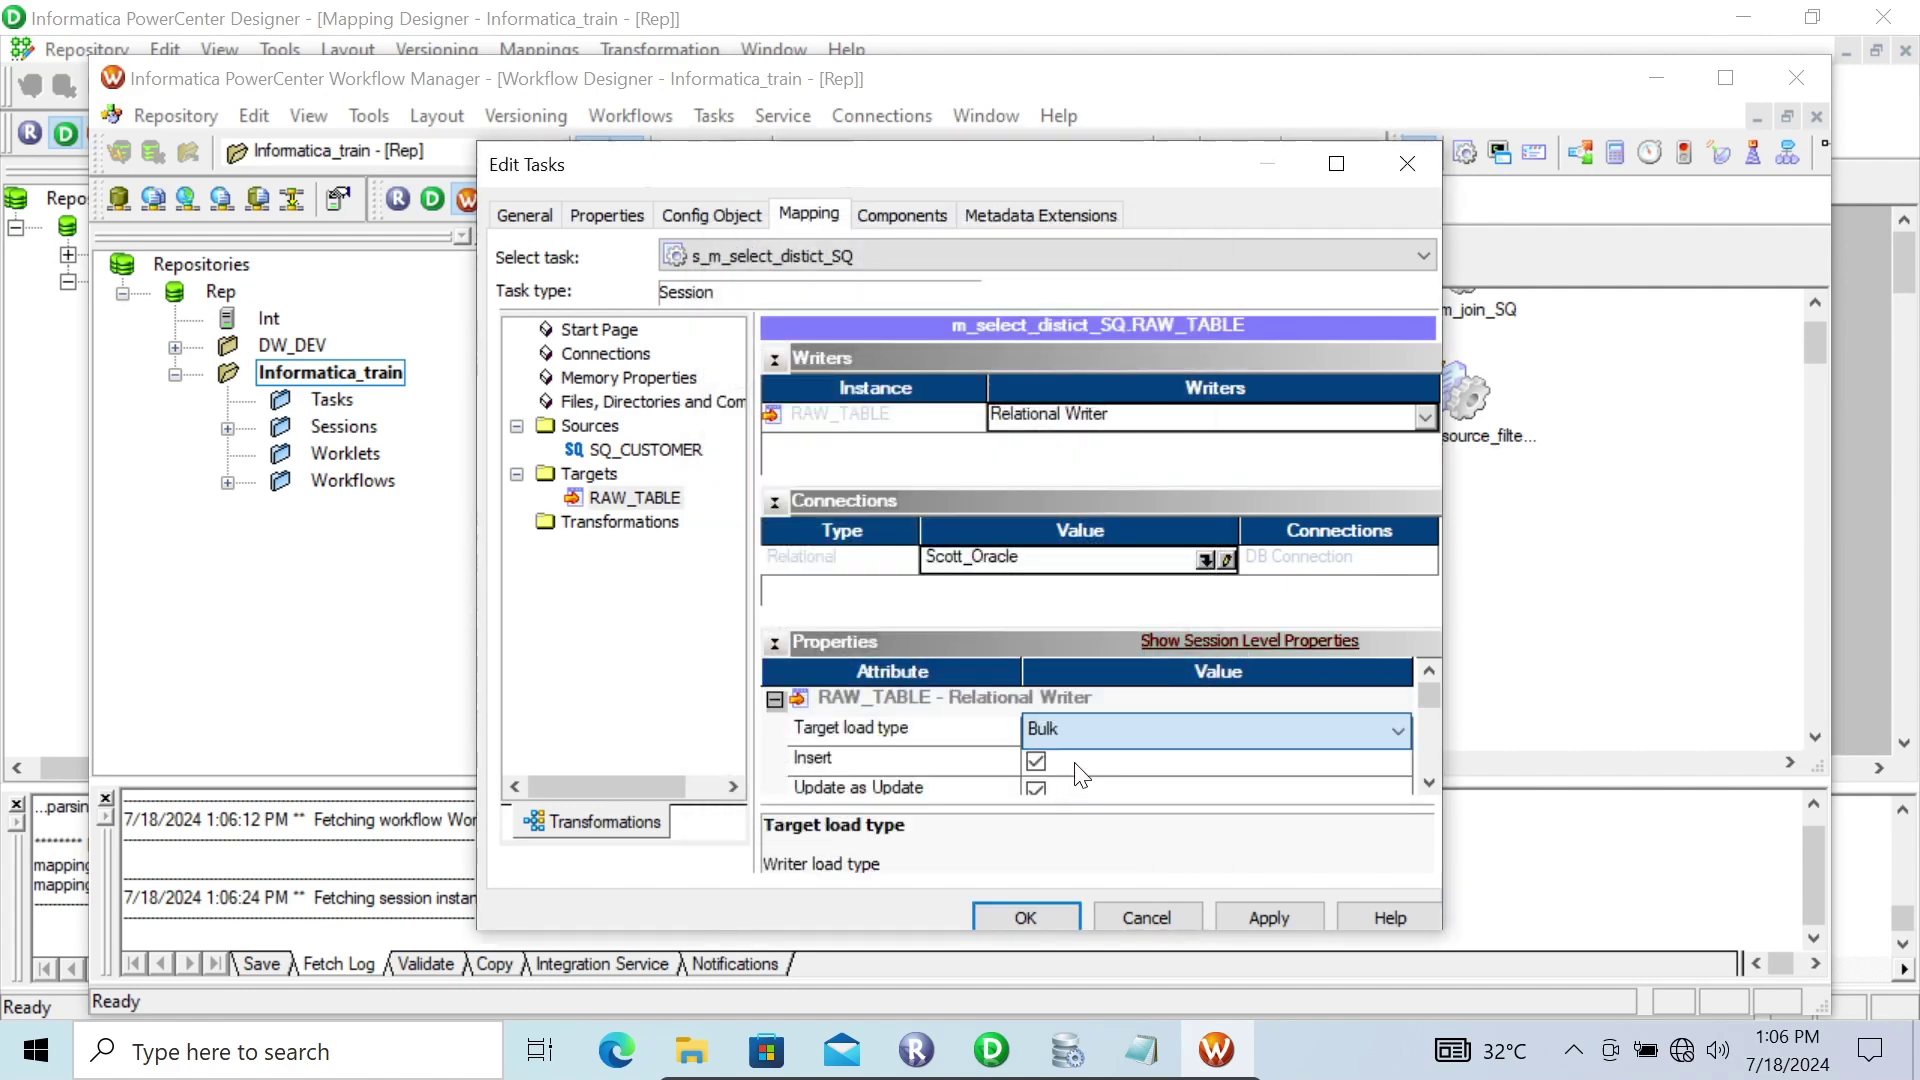
{"action": "left_click", "coordinate": [1434, 789]}
{"action": "left_click", "coordinate": [1434, 789]}
{"action": "left_click", "coordinate": [1434, 788]}
{"action": "left_click", "coordinate": [1434, 789]}
{"action": "left_click", "coordinate": [1433, 789]}
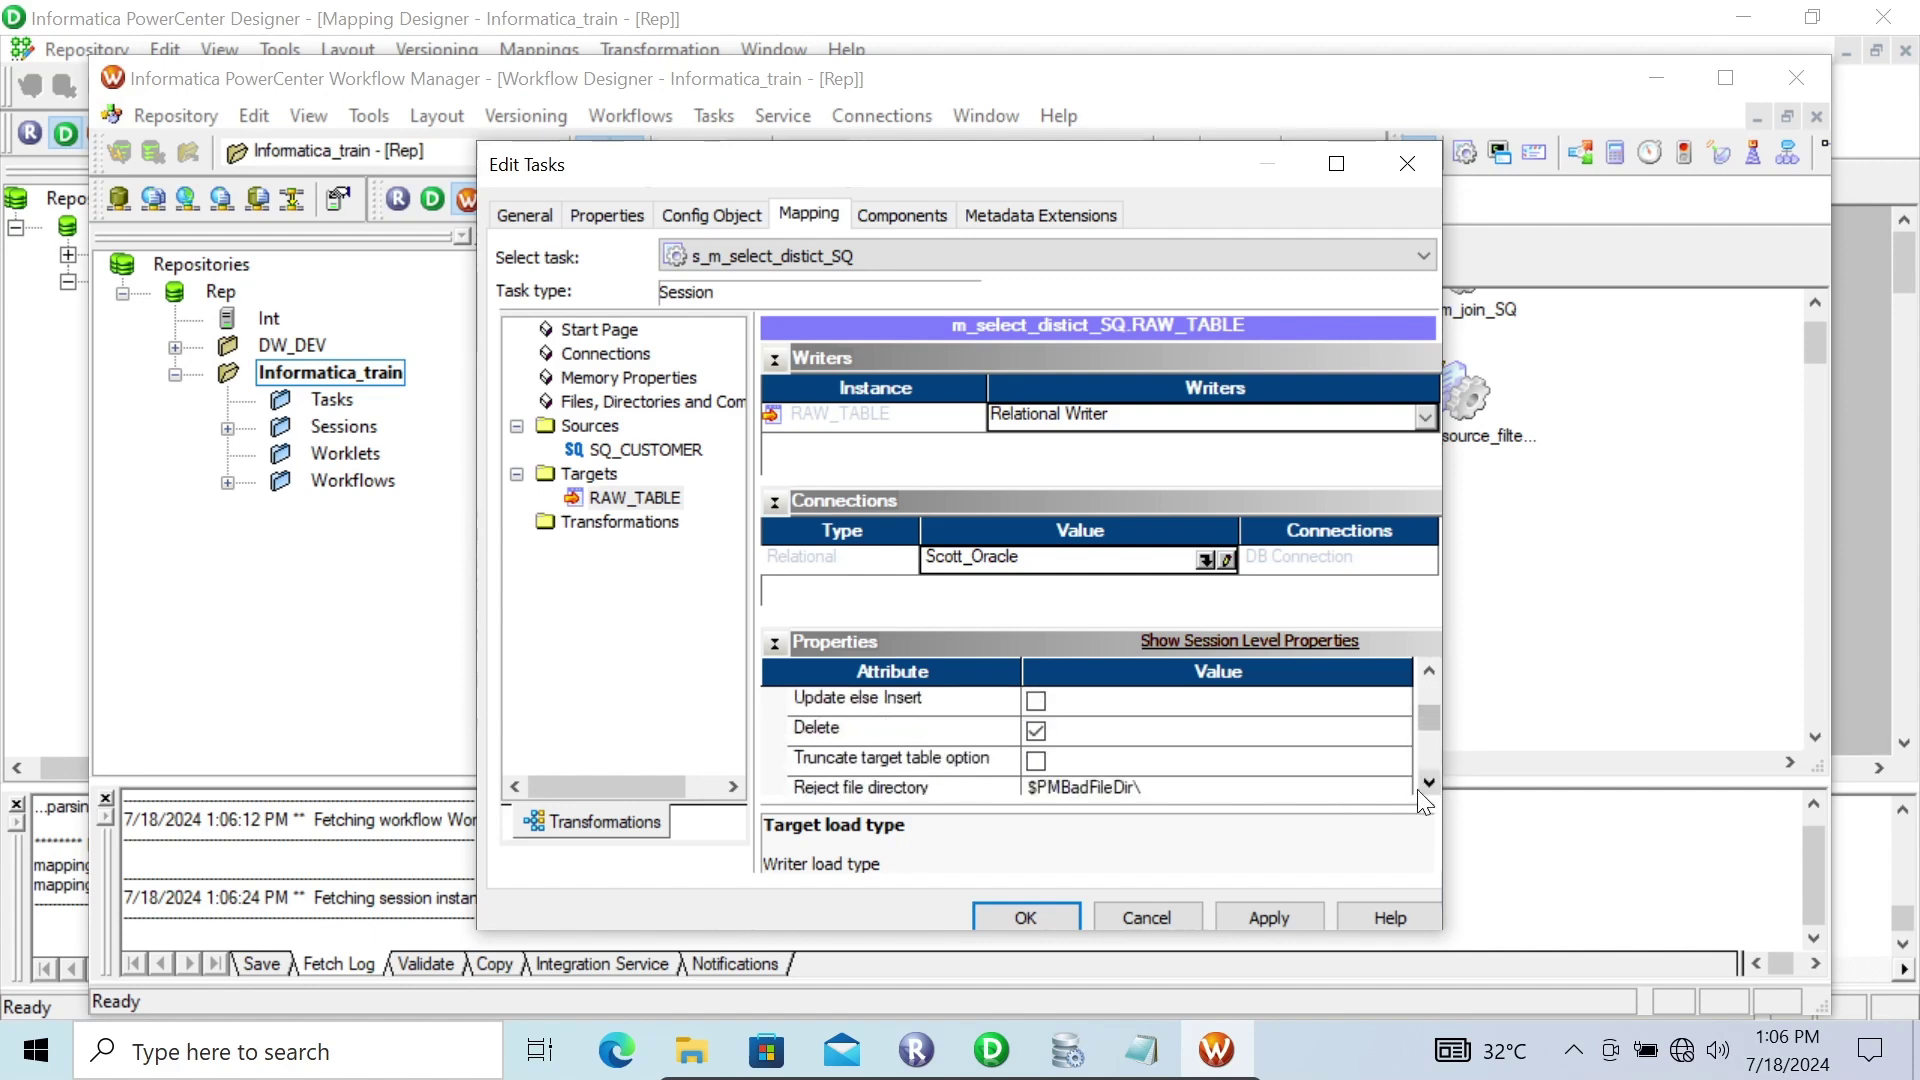
{"action": "left_click", "coordinate": [1035, 761]}
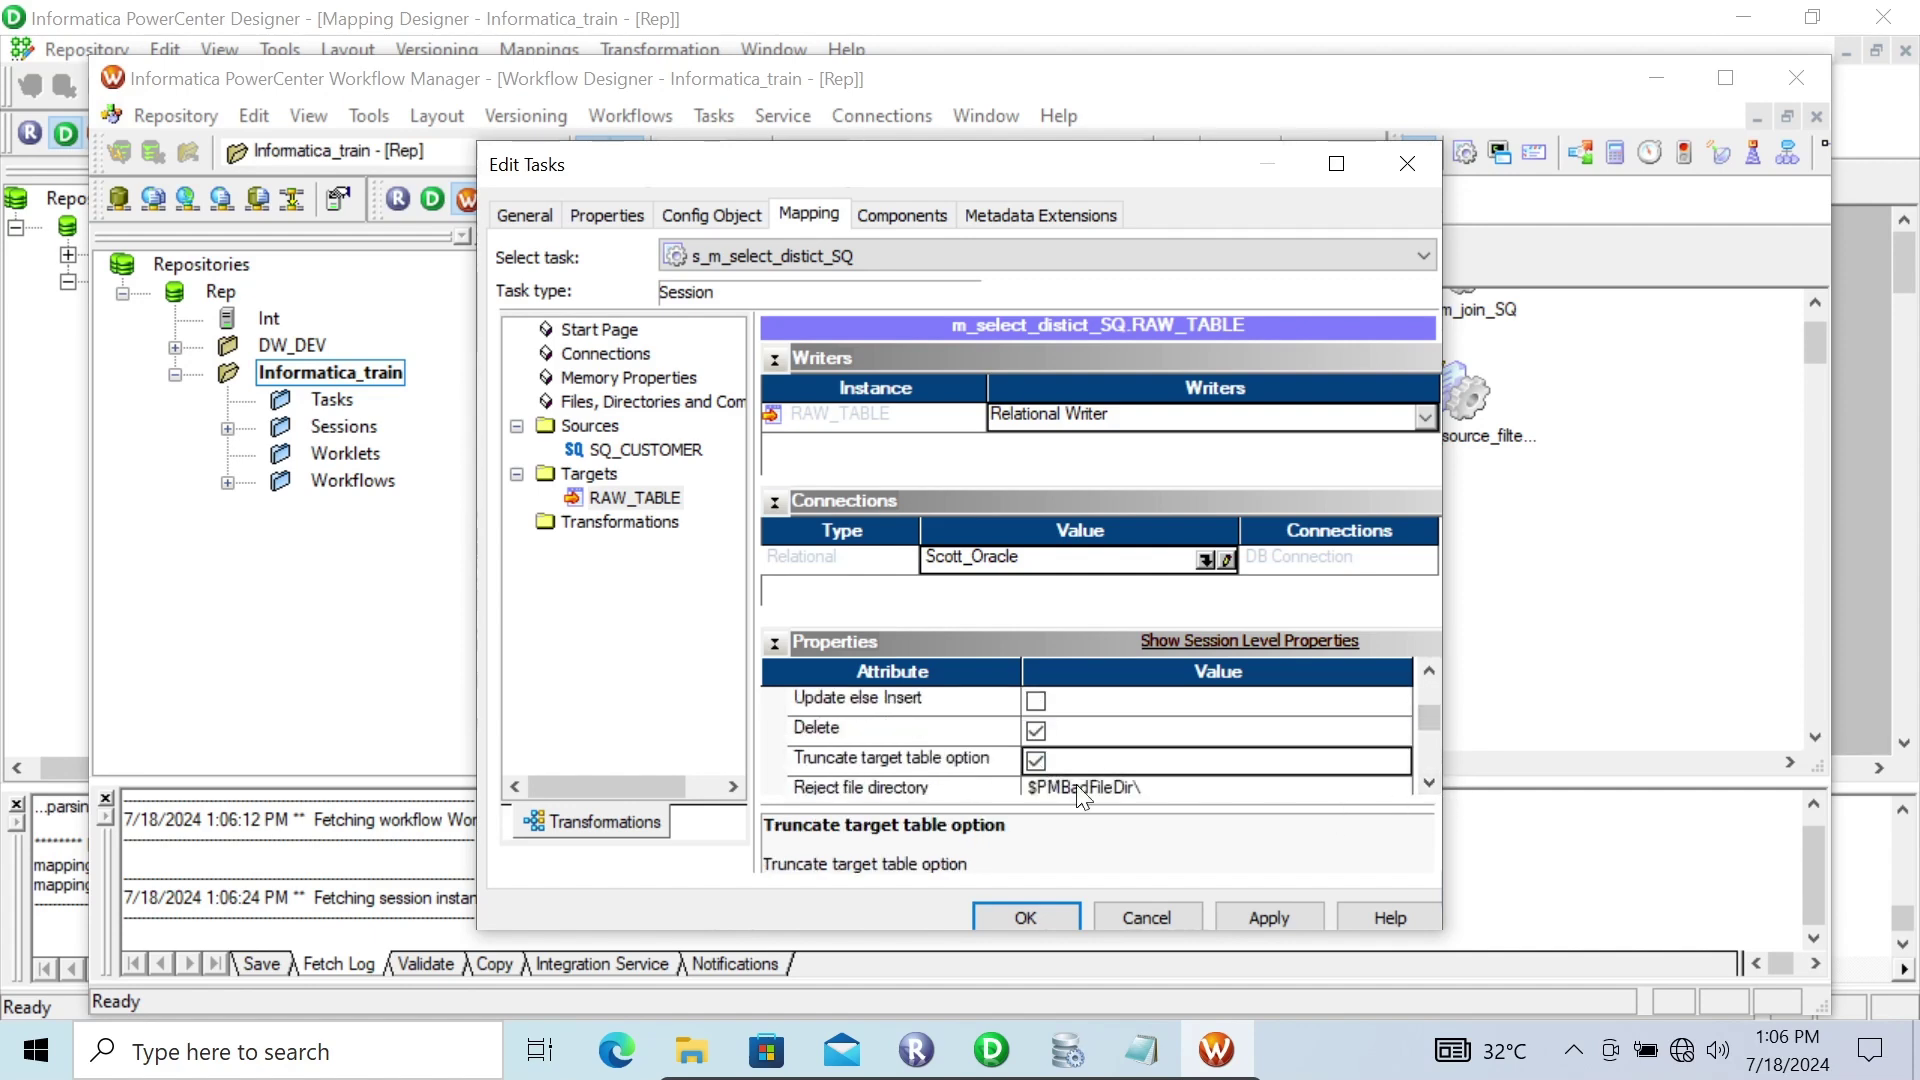
{"action": "left_click", "coordinate": [1268, 912]}
{"action": "left_click", "coordinate": [1012, 916]}
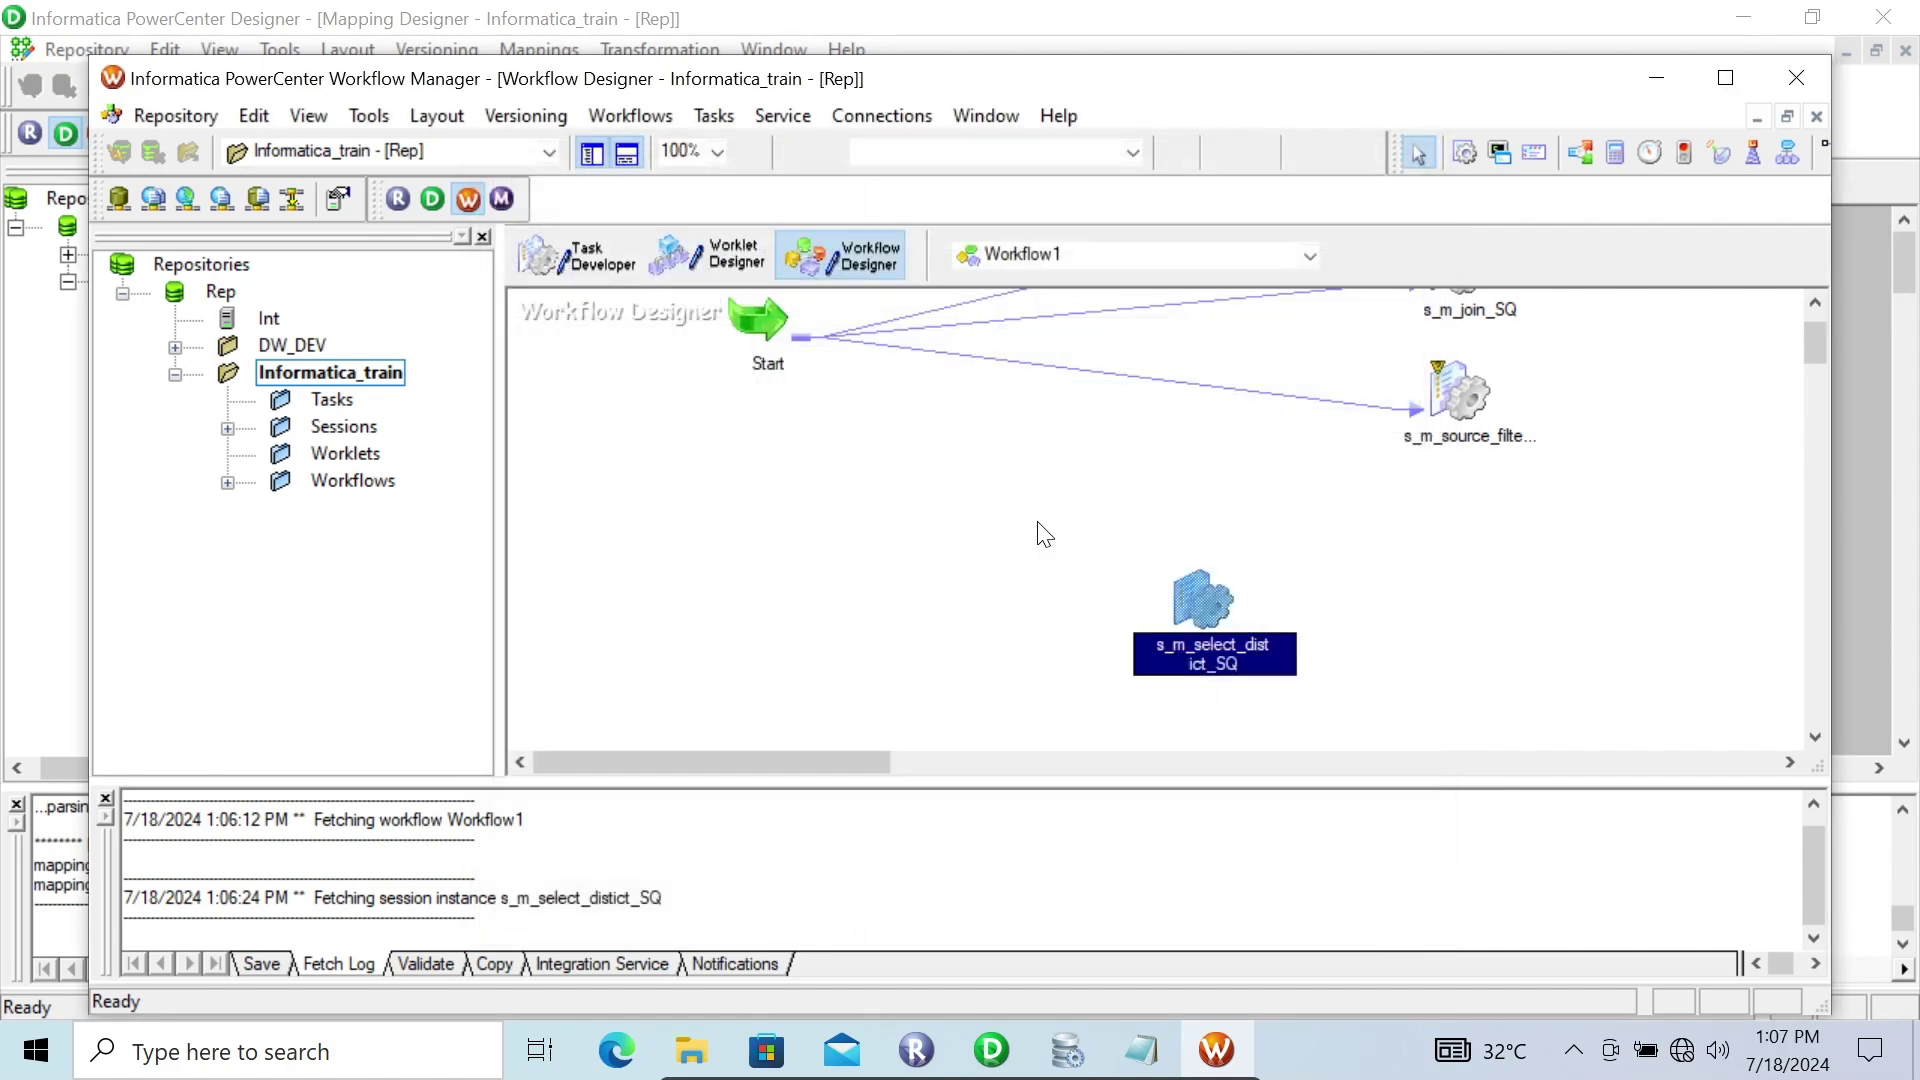
- Link the Start task to the s_m_select_distict_SQ session and save Workflow1
{"action": "left_click", "coordinate": [723, 118]}
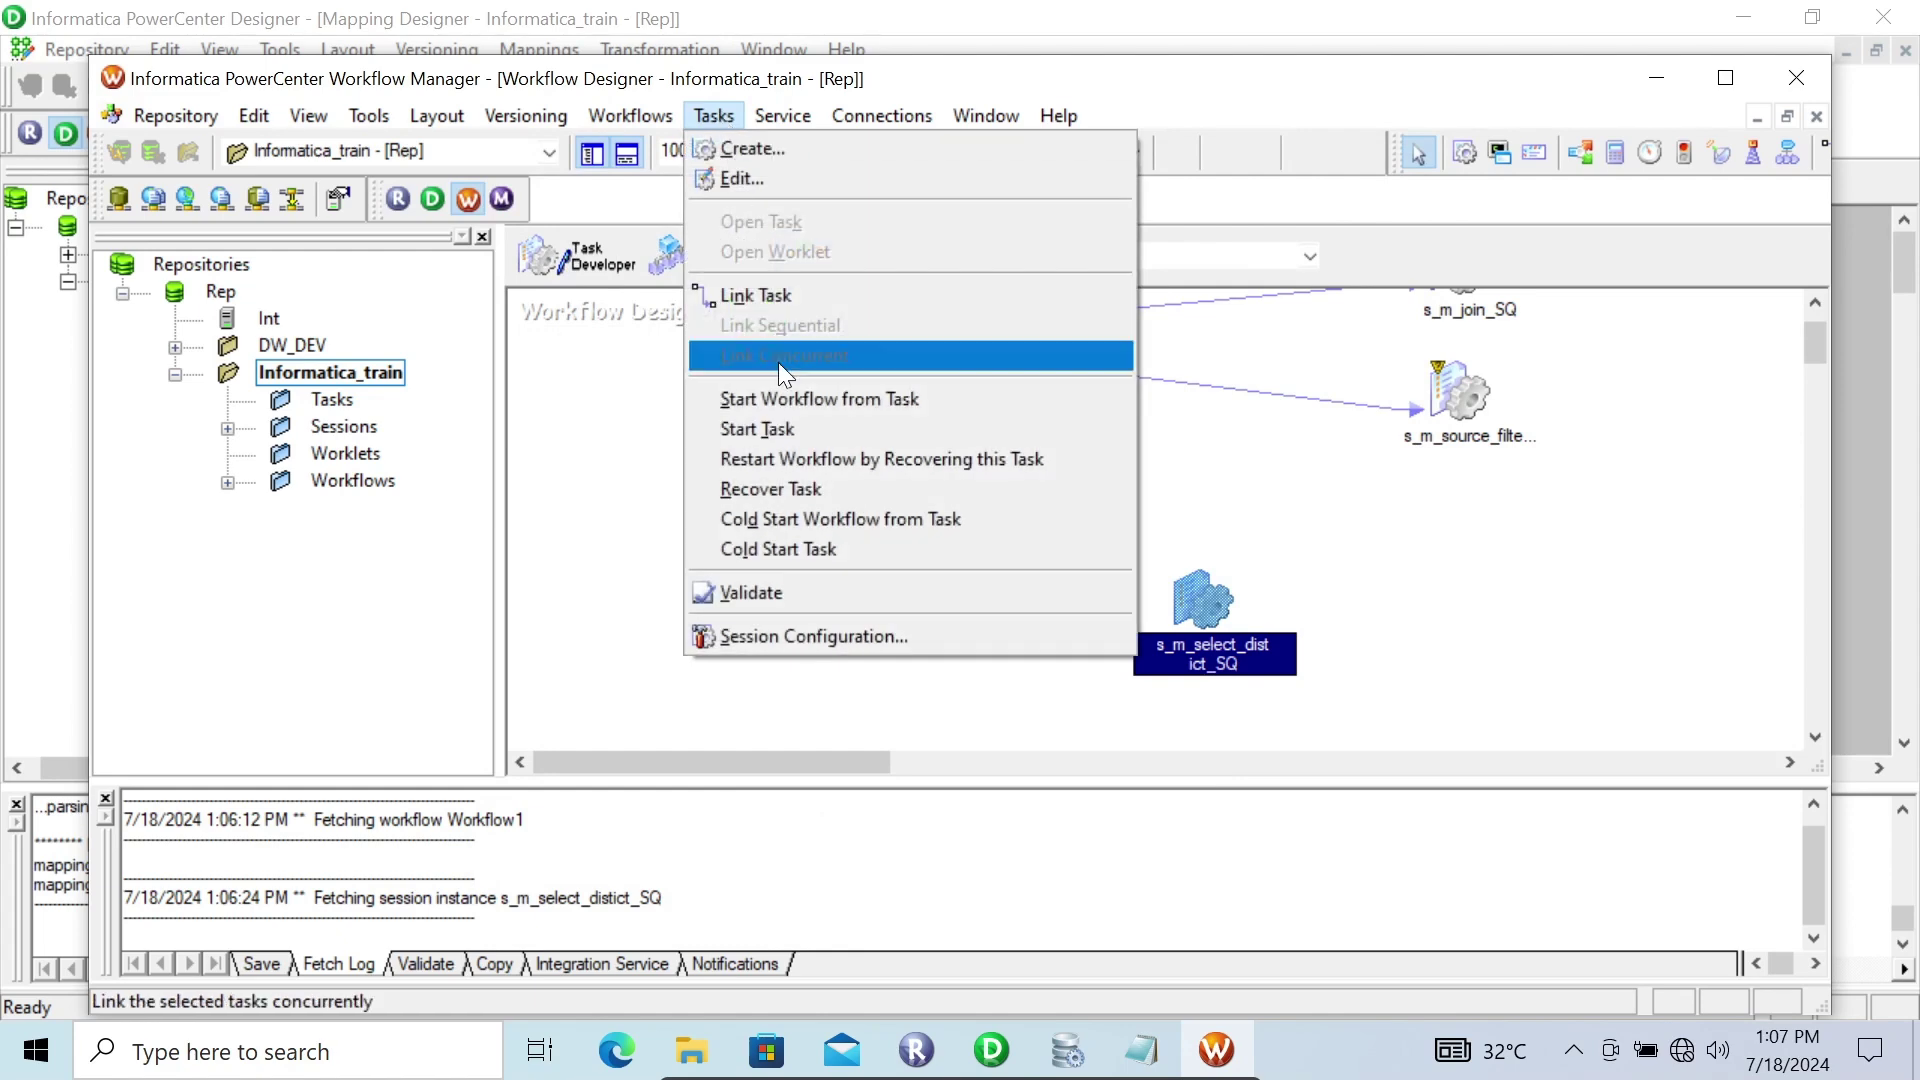
{"action": "left_click", "coordinate": [762, 295]}
{"action": "left_click_drag", "start_coordinate": [774, 356], "coordinate": [1244, 609]}
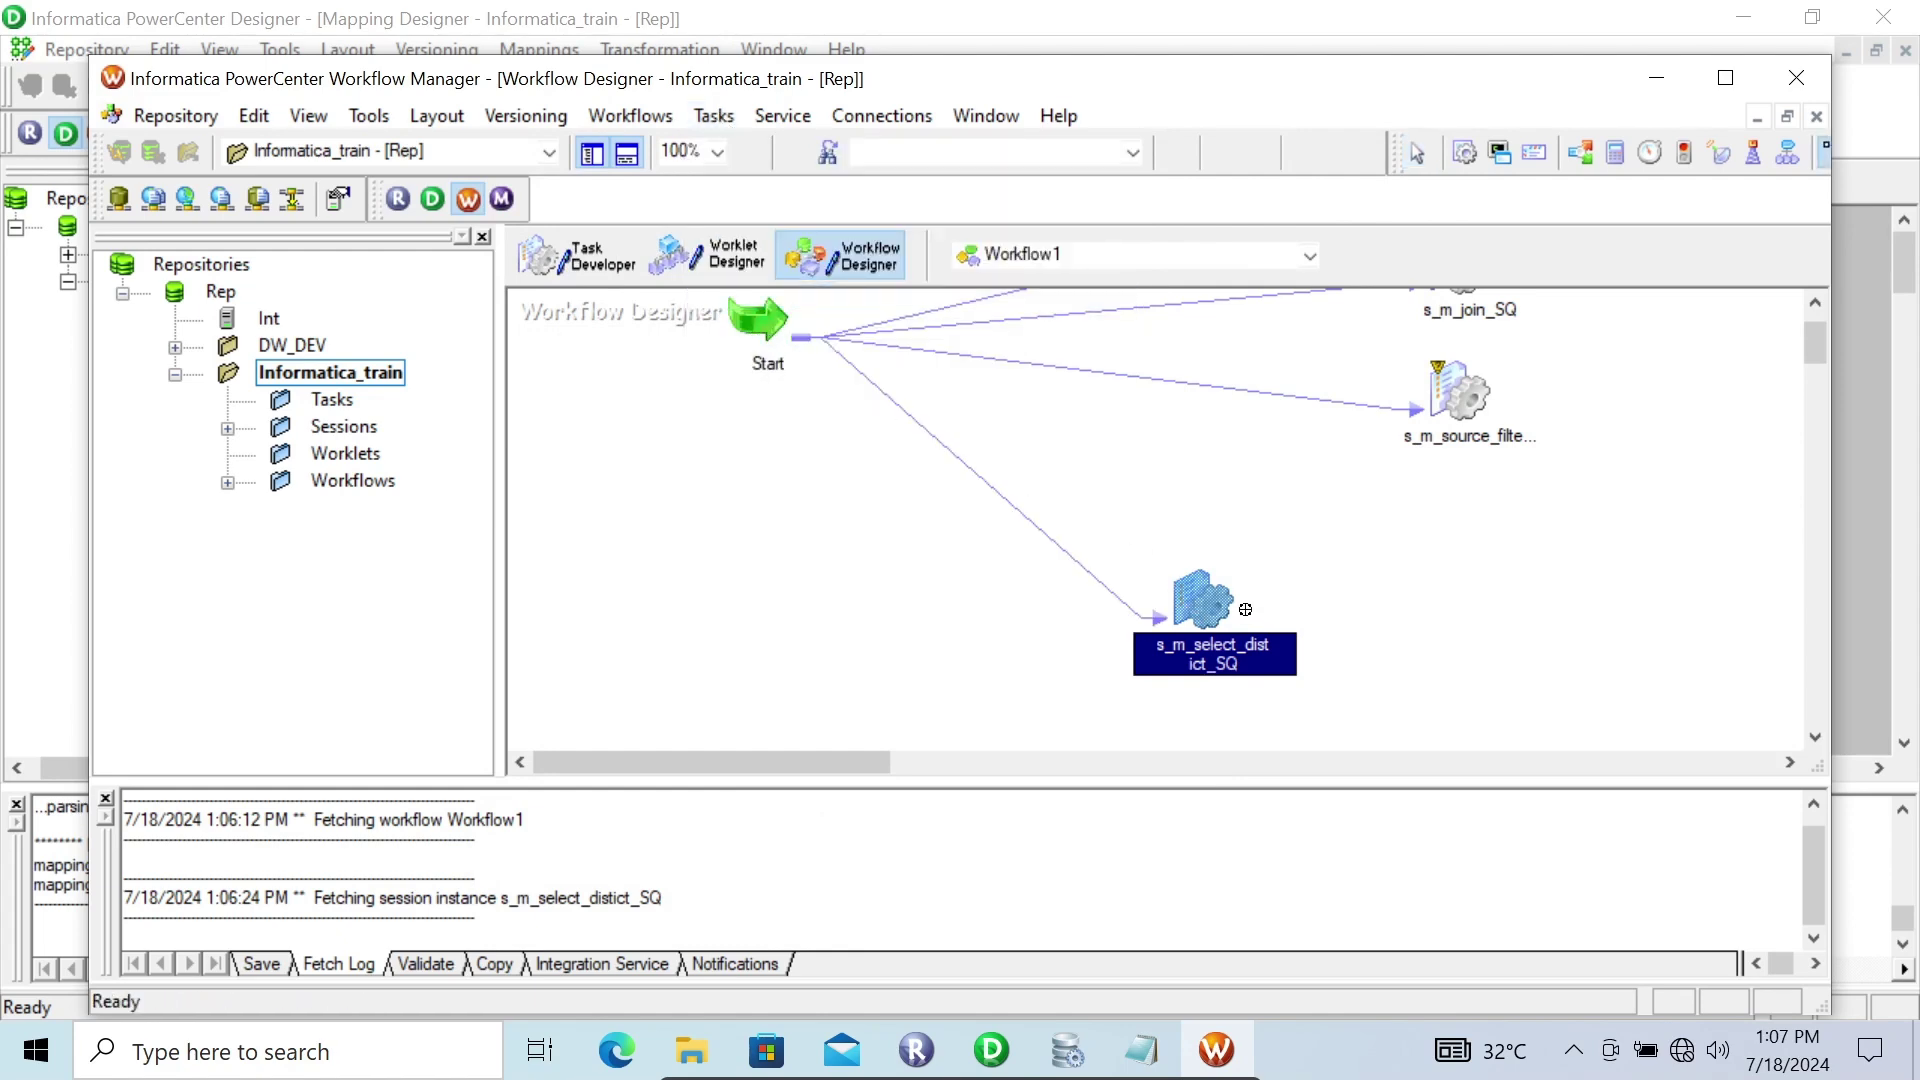
{"action": "key", "text": "ctrl+s"}
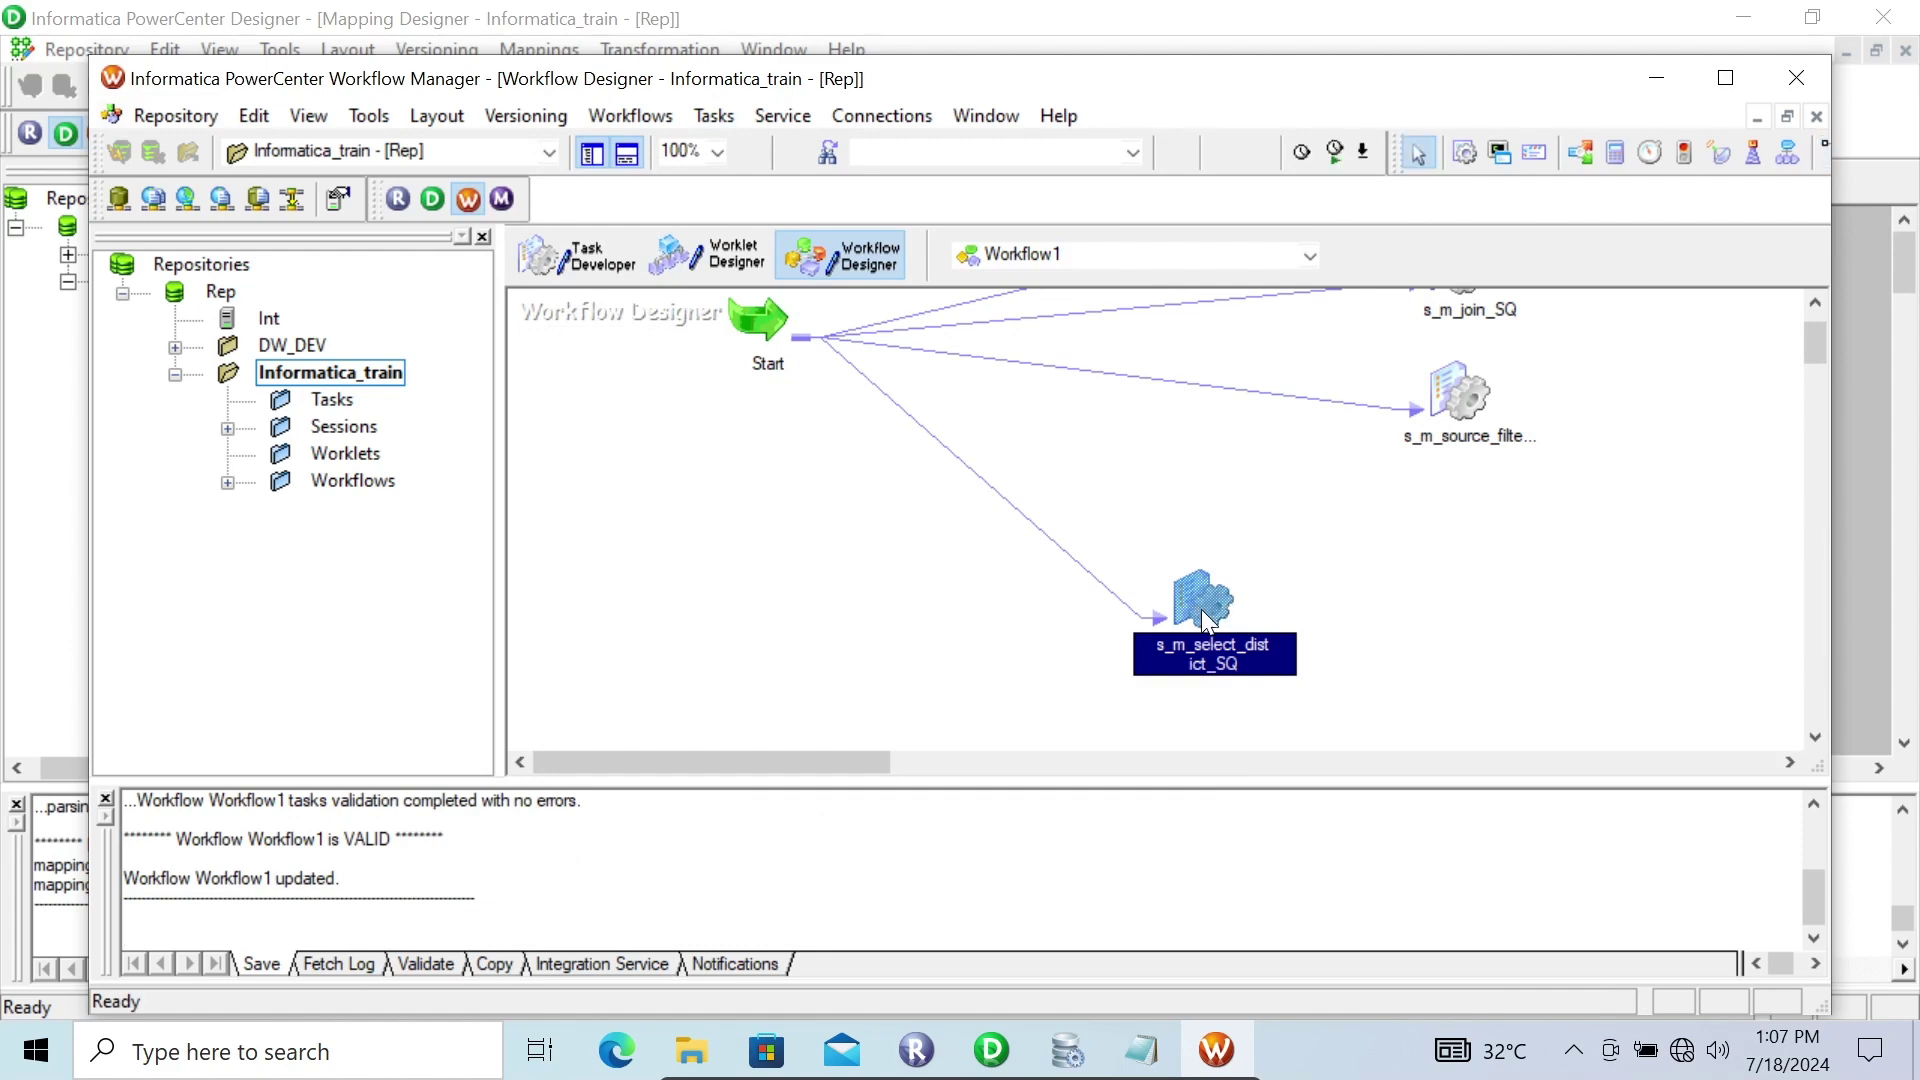
- Start the s_m_select_distict_SQ session task and open its session log in Workflow Monitor
{"action": "right_click", "coordinate": [1202, 609]}
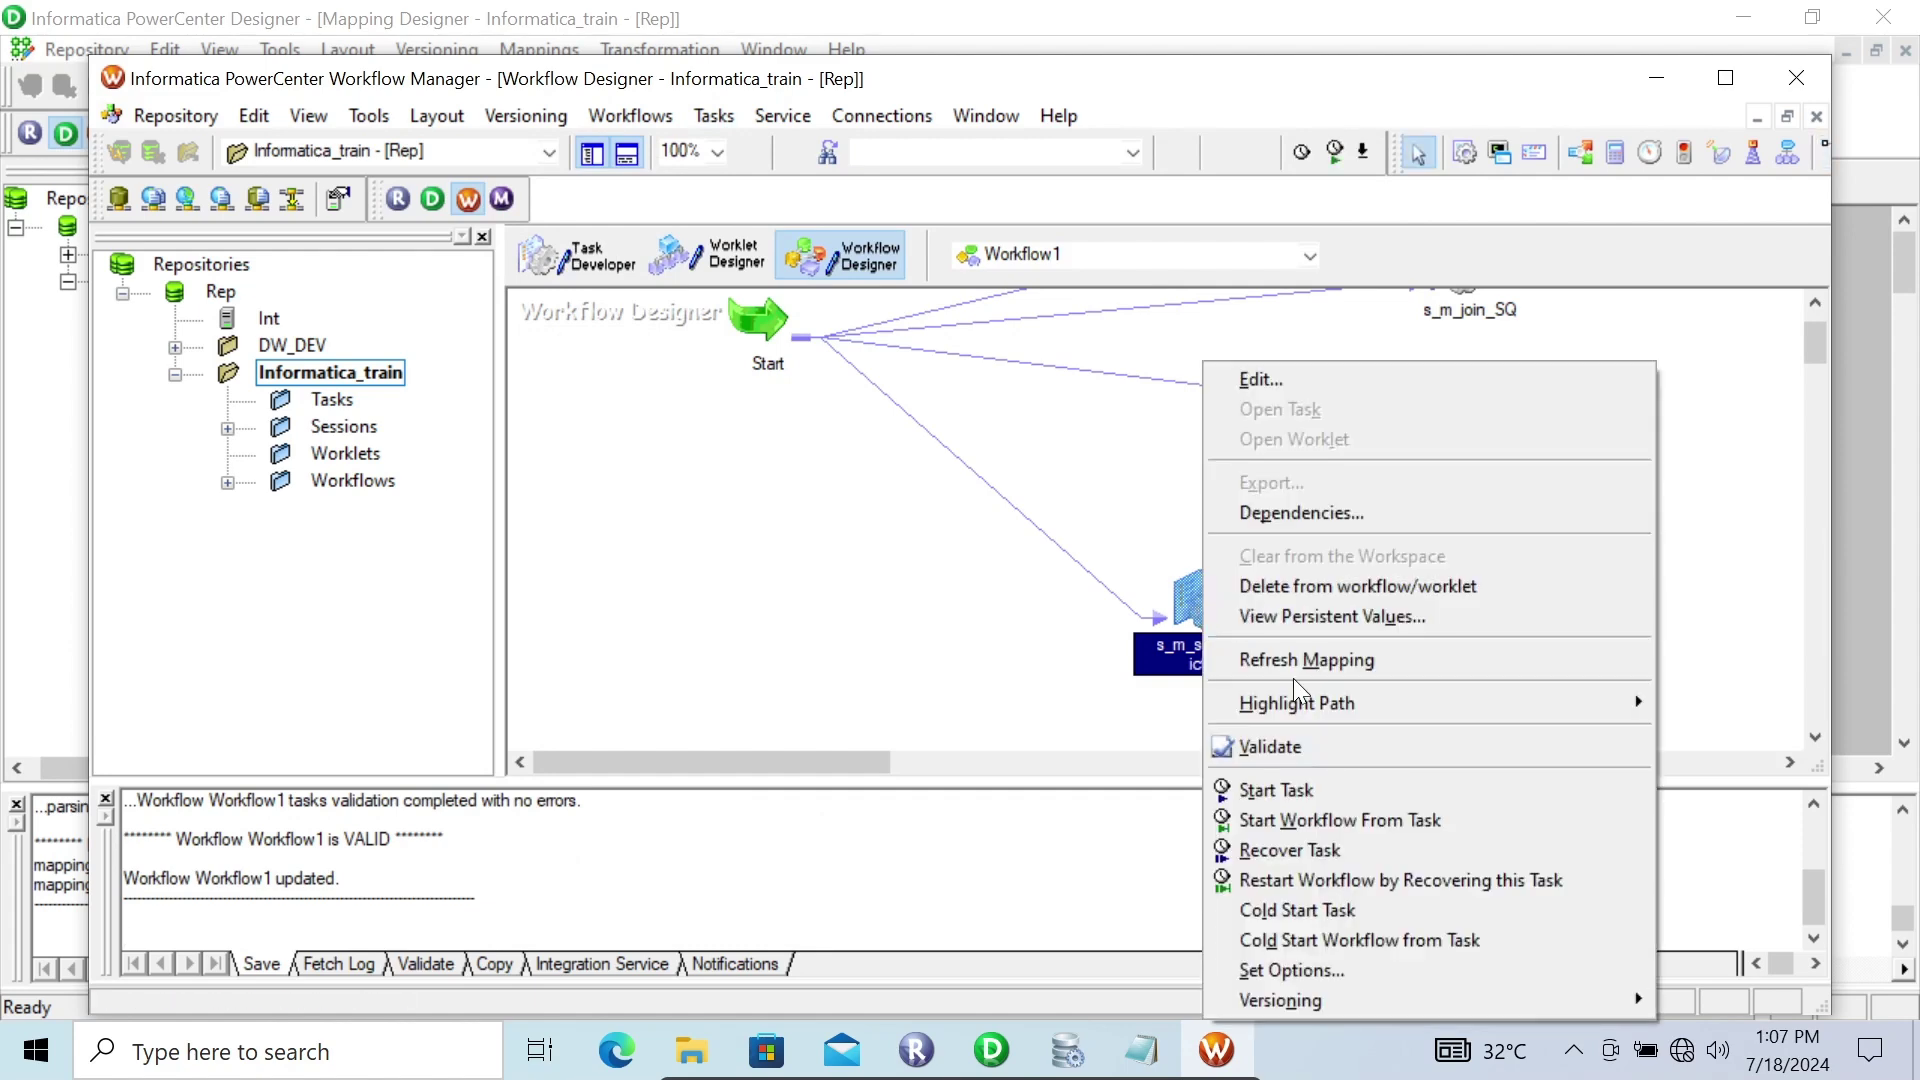
{"action": "left_click", "coordinate": [1258, 790]}
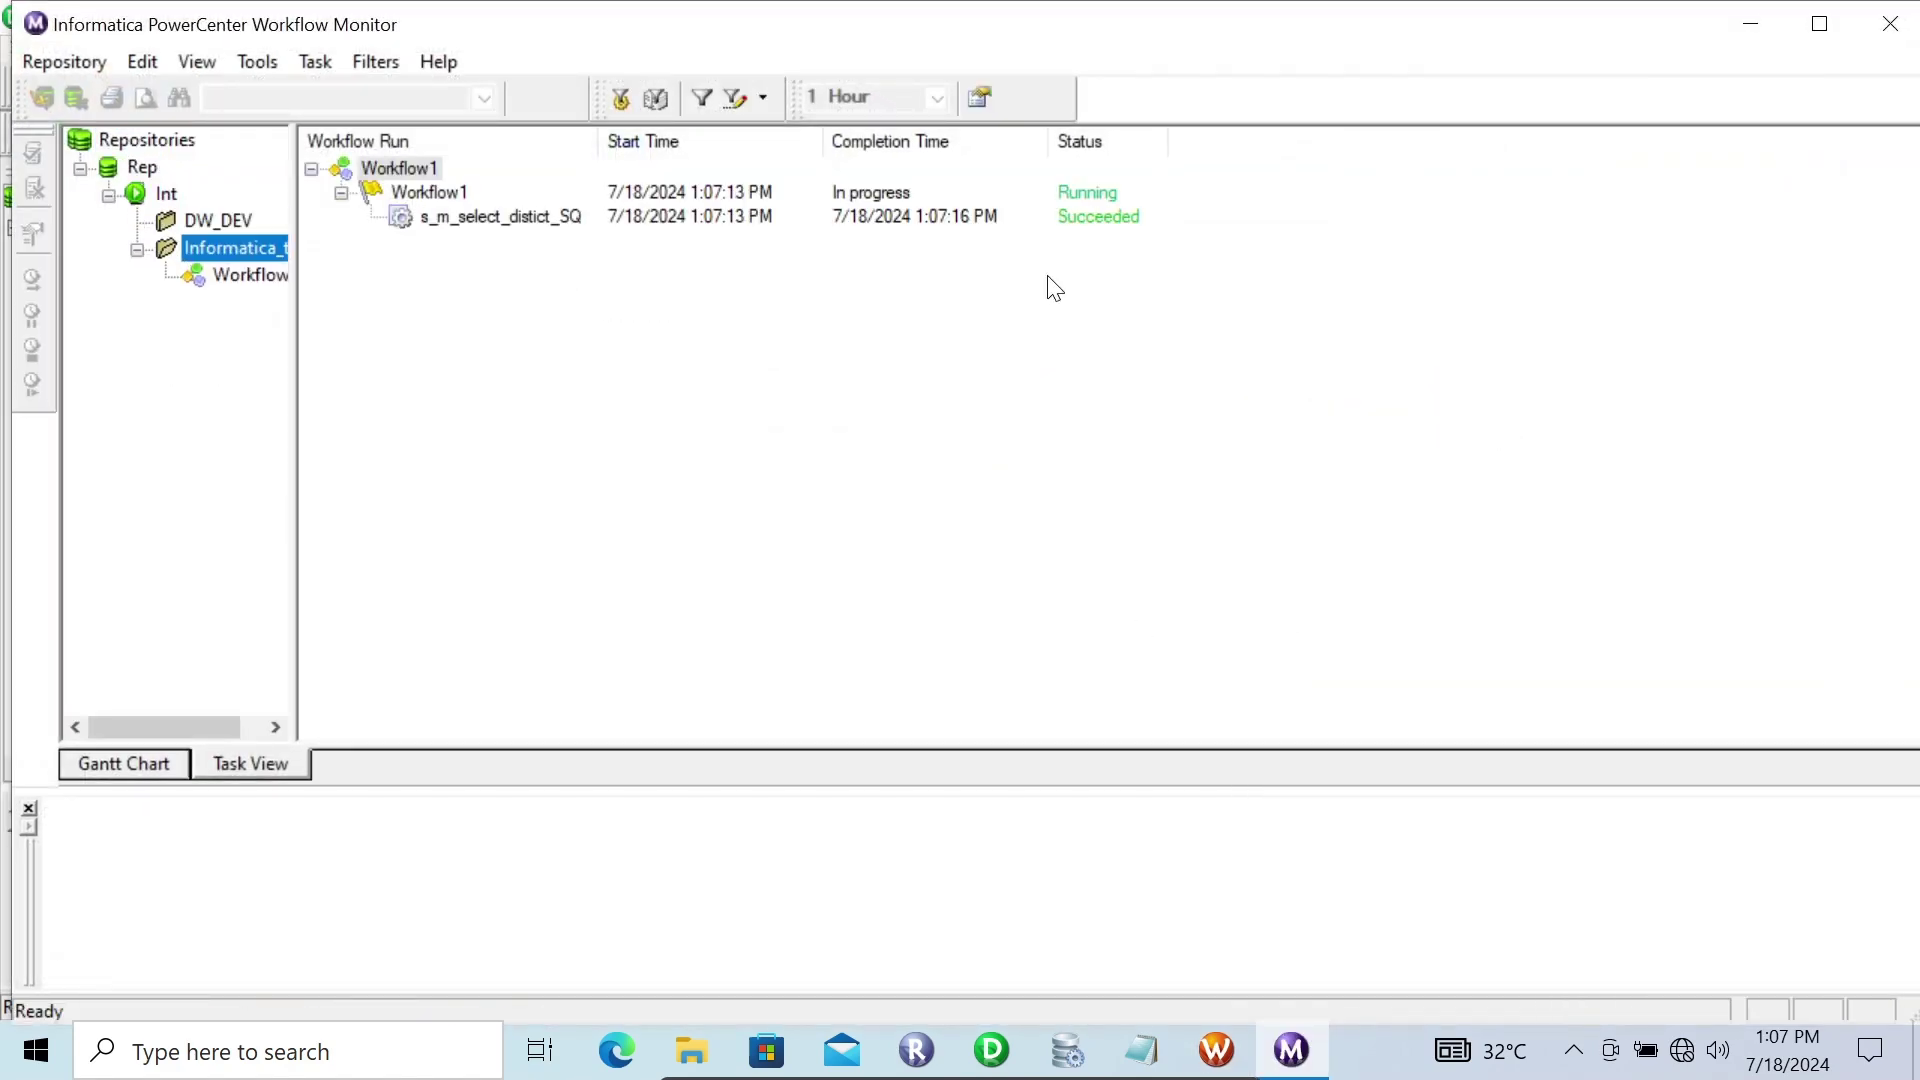
{"action": "left_click", "coordinate": [504, 218]}
{"action": "right_click", "coordinate": [504, 220]}
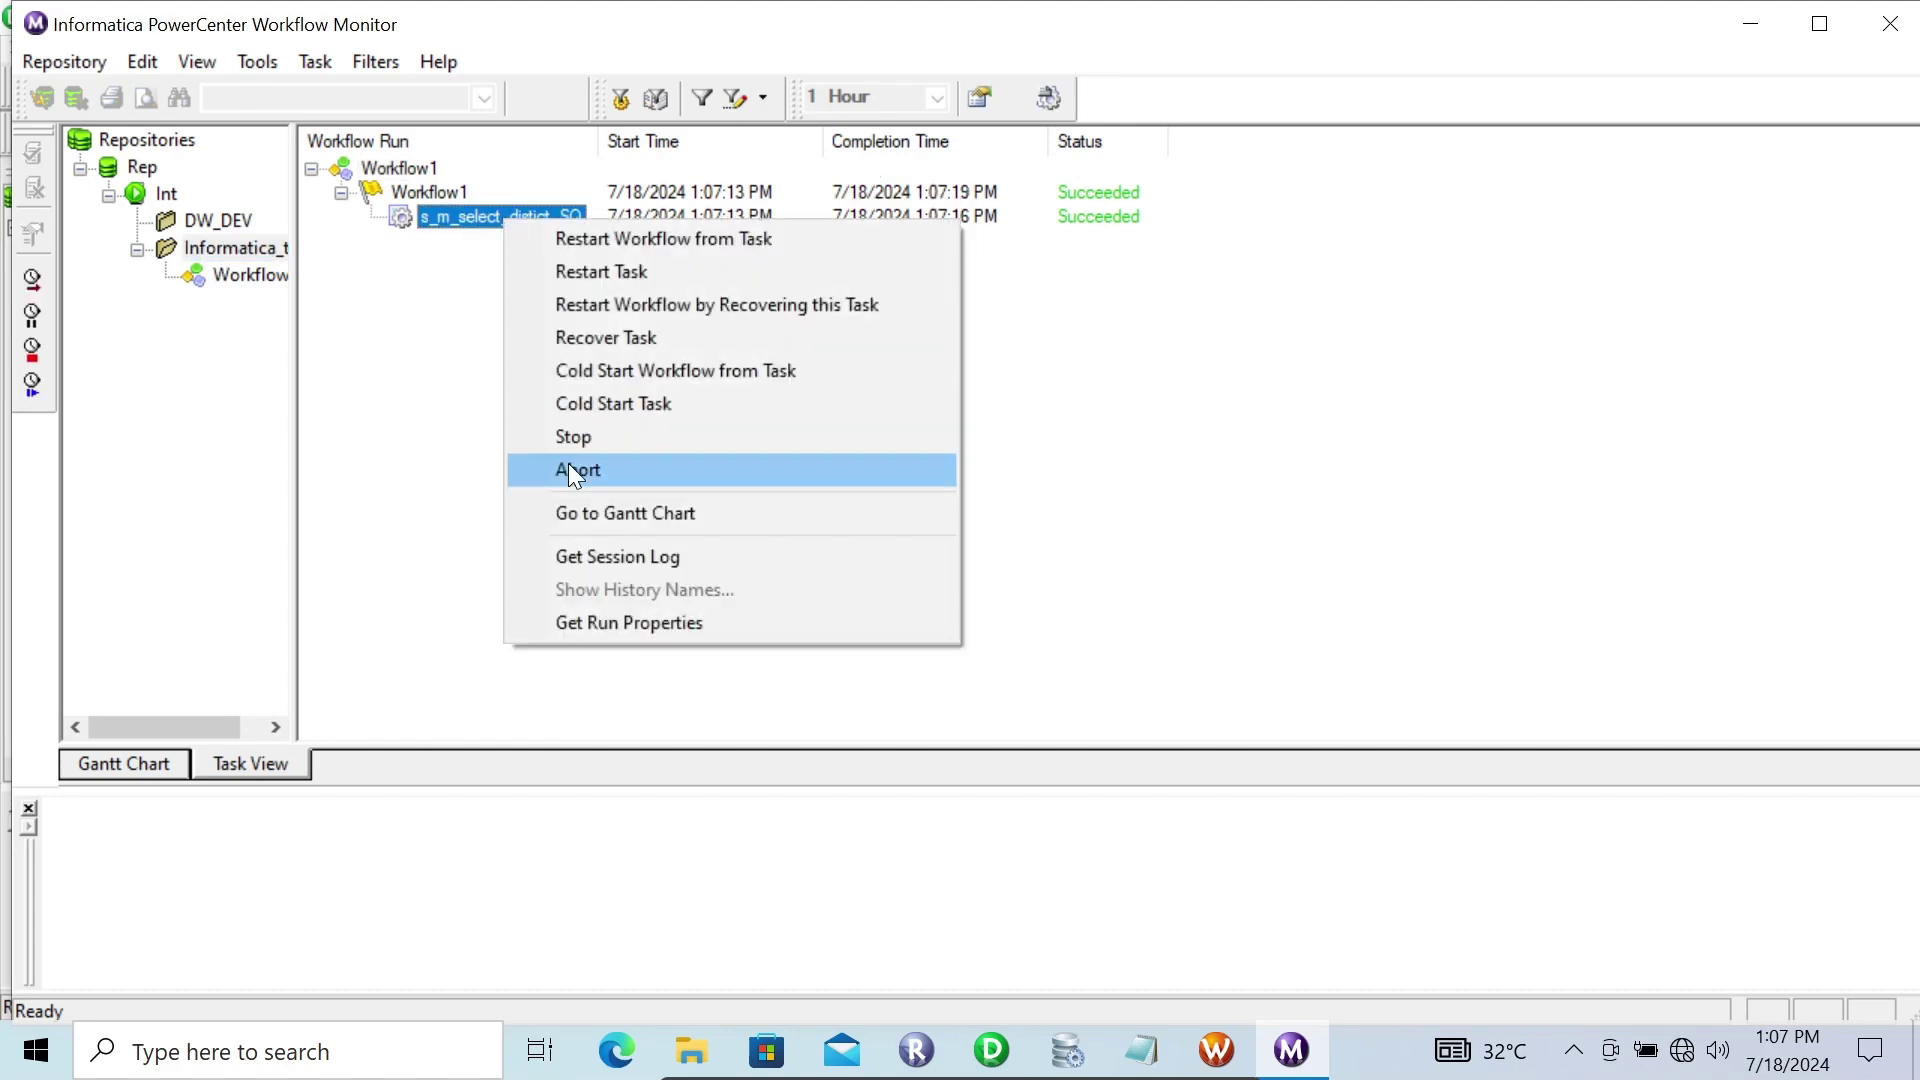
{"action": "left_click", "coordinate": [578, 556]}
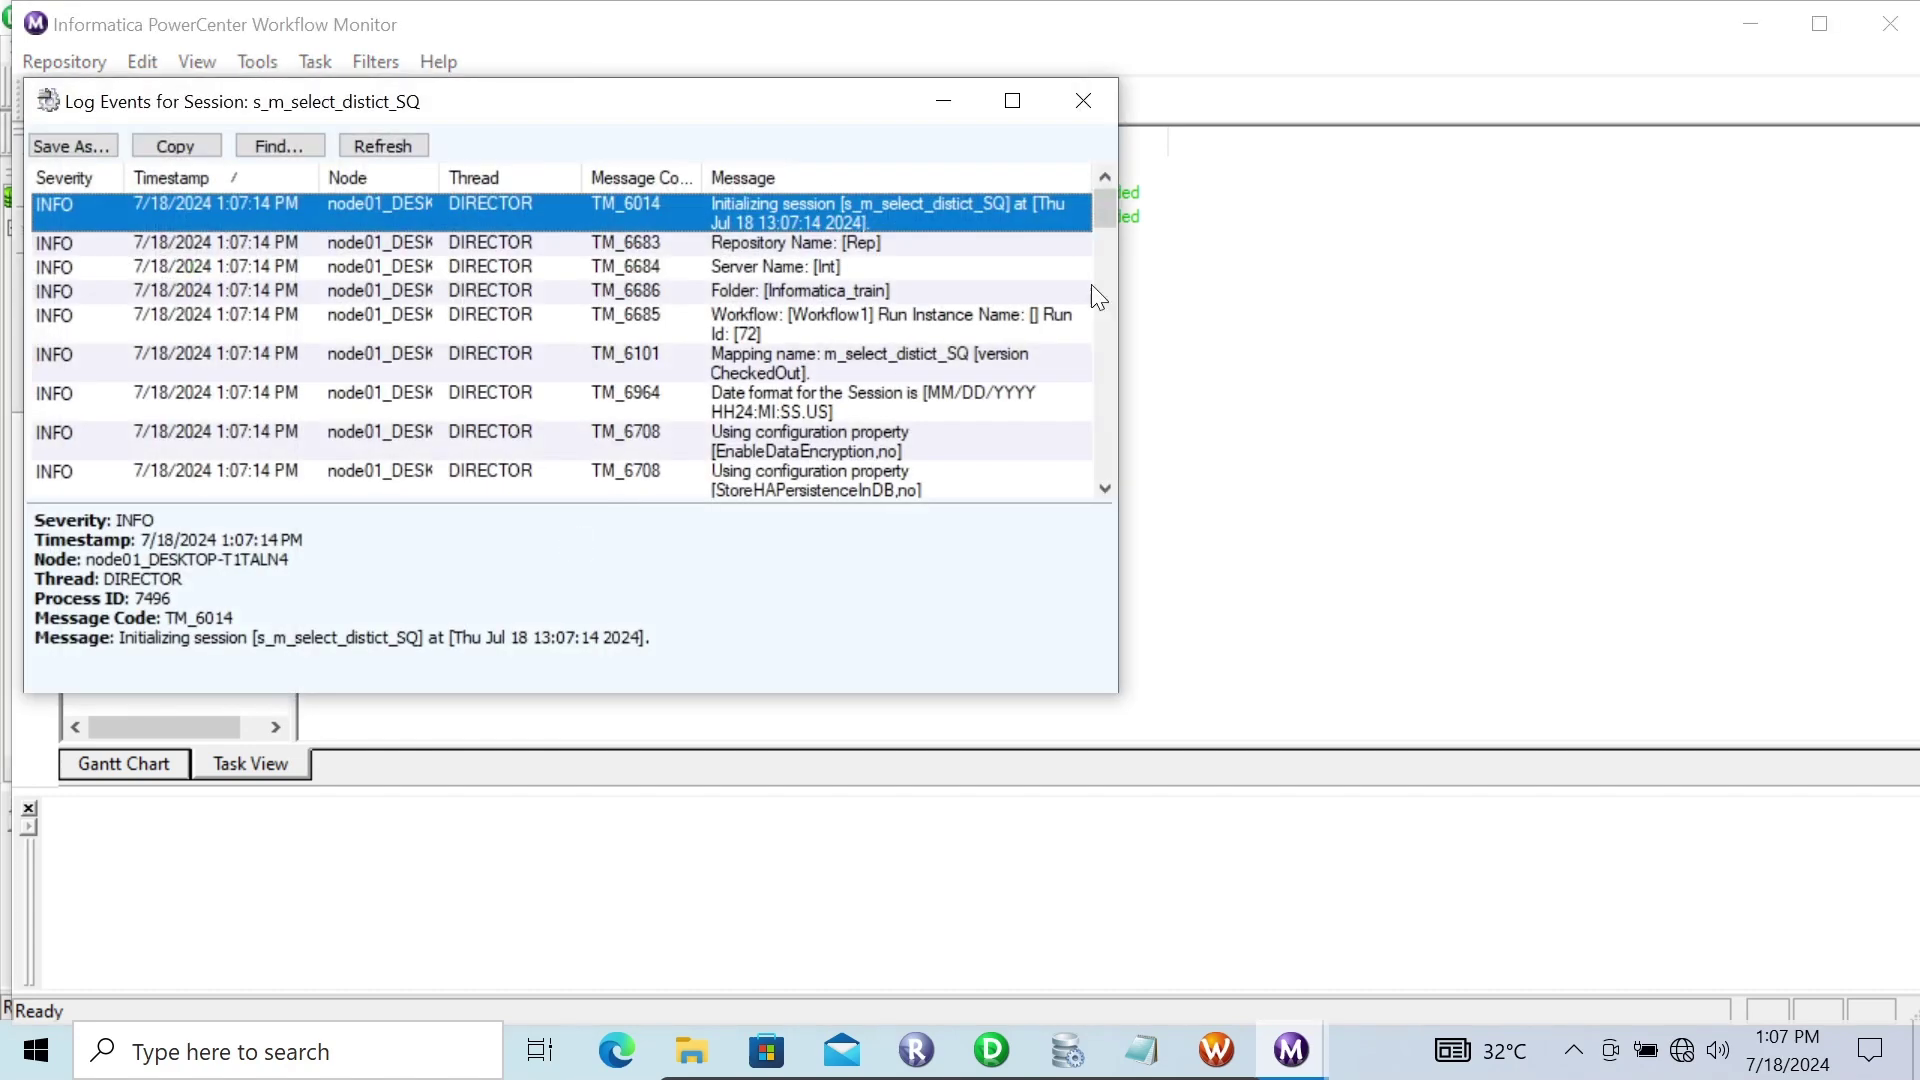
- Maximize the session log and examine the entry with the SQL query issued by SQ_CUSTOMER
{"action": "left_click", "coordinate": [1013, 101]}
{"action": "left_click_drag", "start_coordinate": [1908, 220], "coordinate": [1916, 497]}
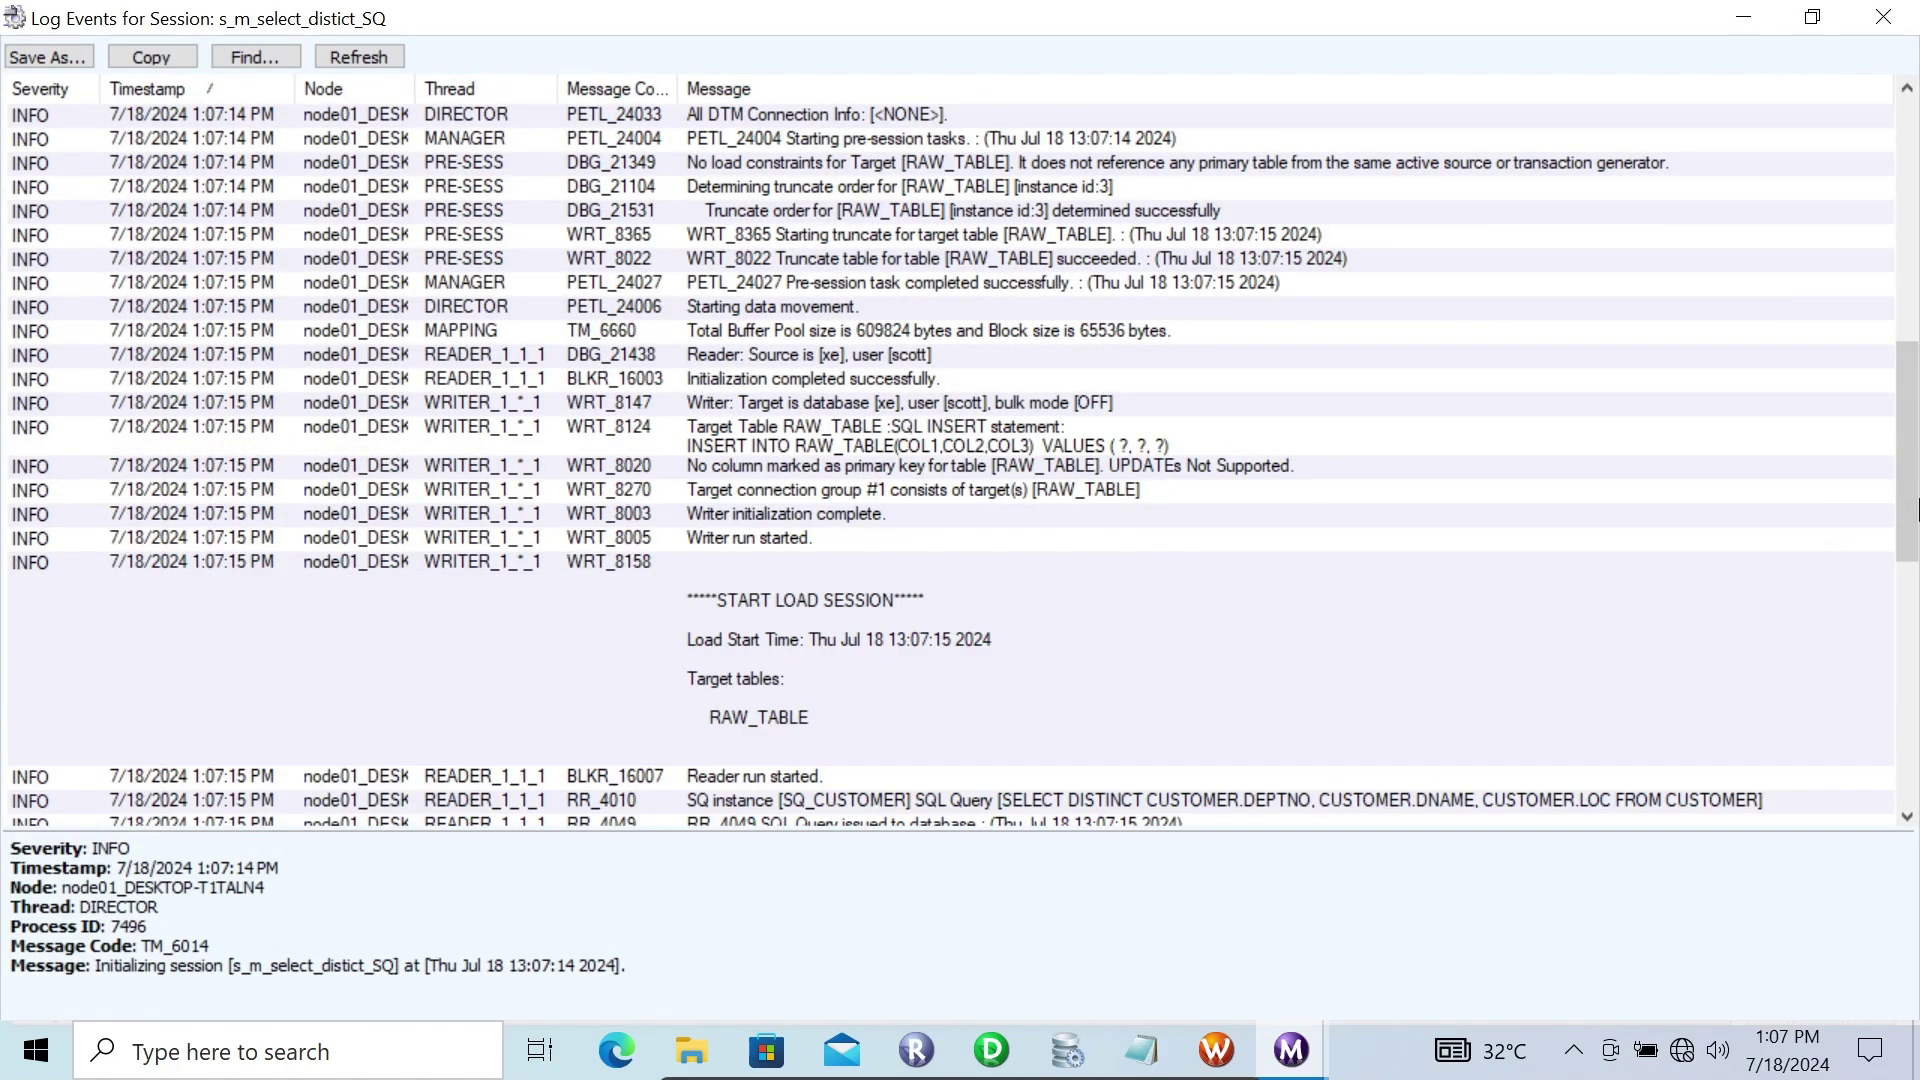
{"action": "left_click_drag", "start_coordinate": [1912, 497], "coordinate": [1912, 549]}
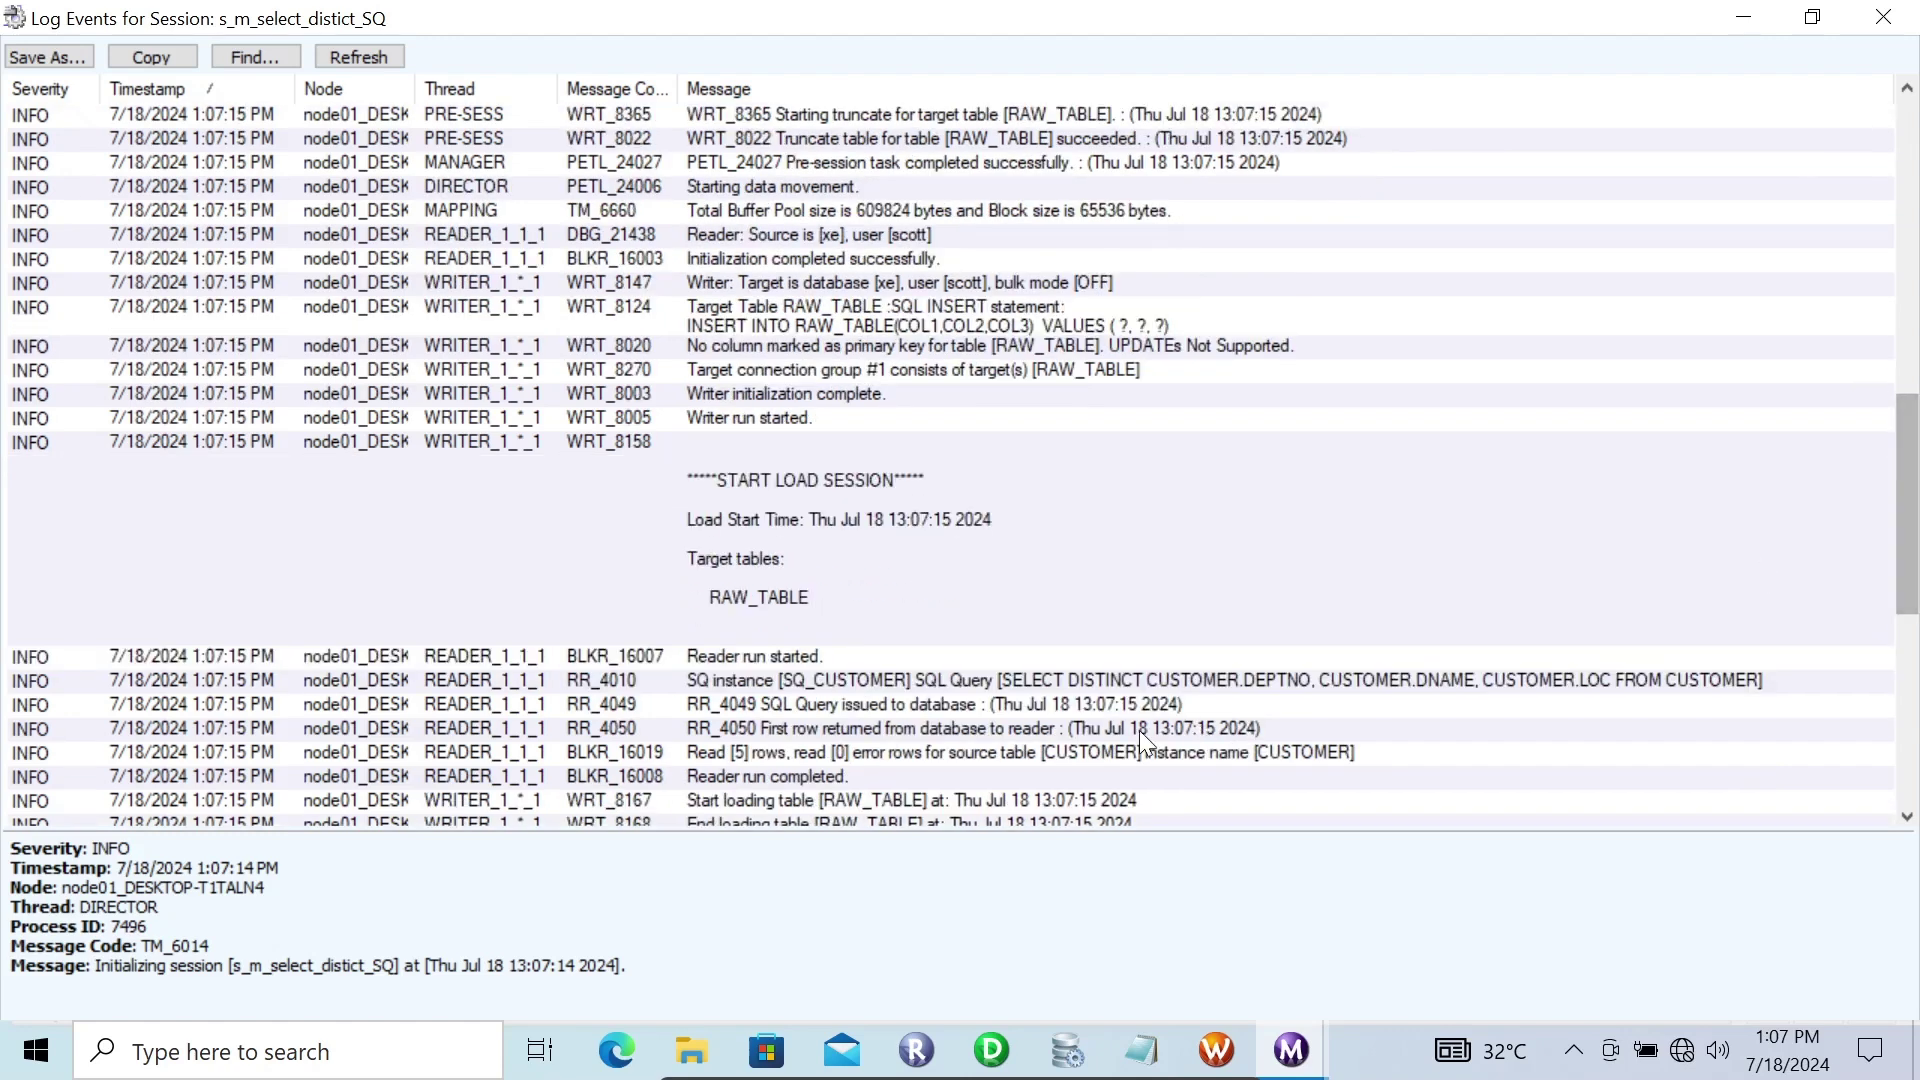
{"action": "left_click", "coordinate": [970, 680]}
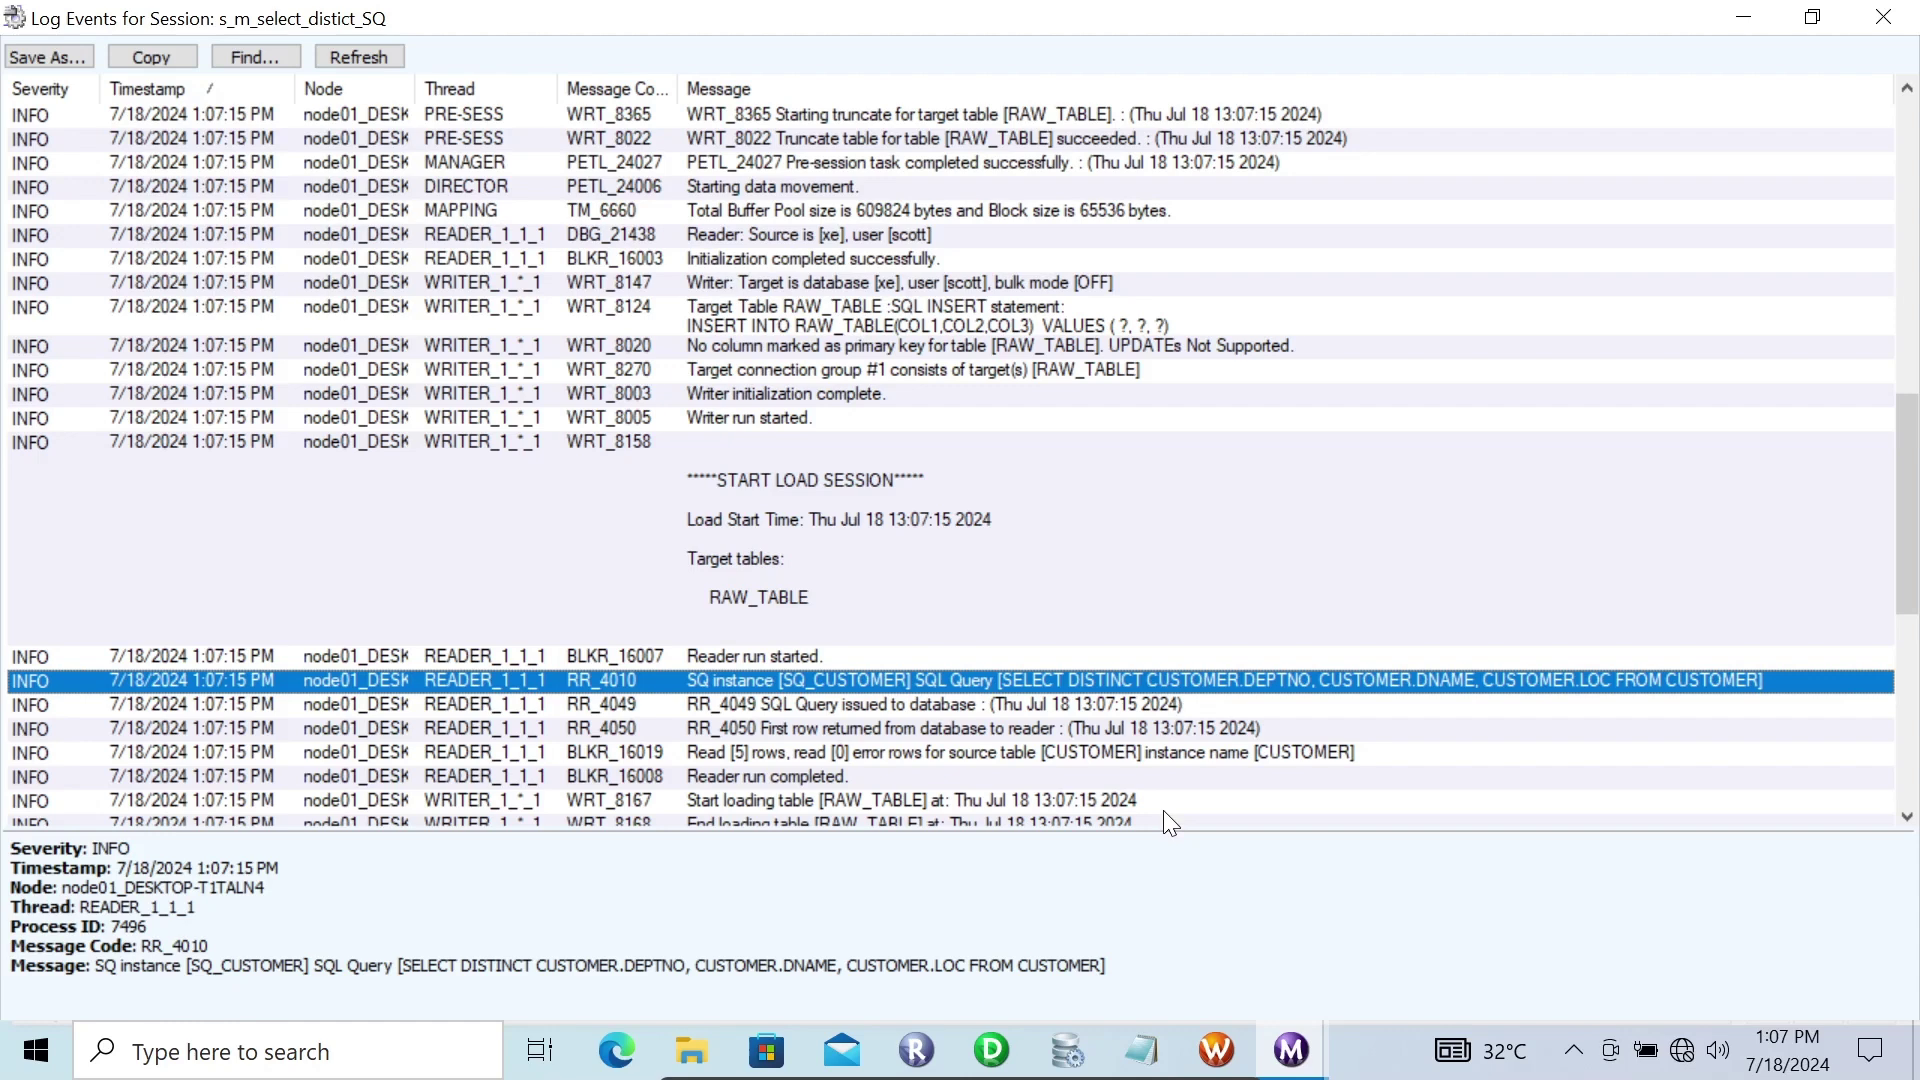
- Switch to Designer and check the Select Distinct setting in the SQ_CUSTOMER source qualifier's properties beside the mapping
{"action": "left_click", "coordinate": [991, 1050]}
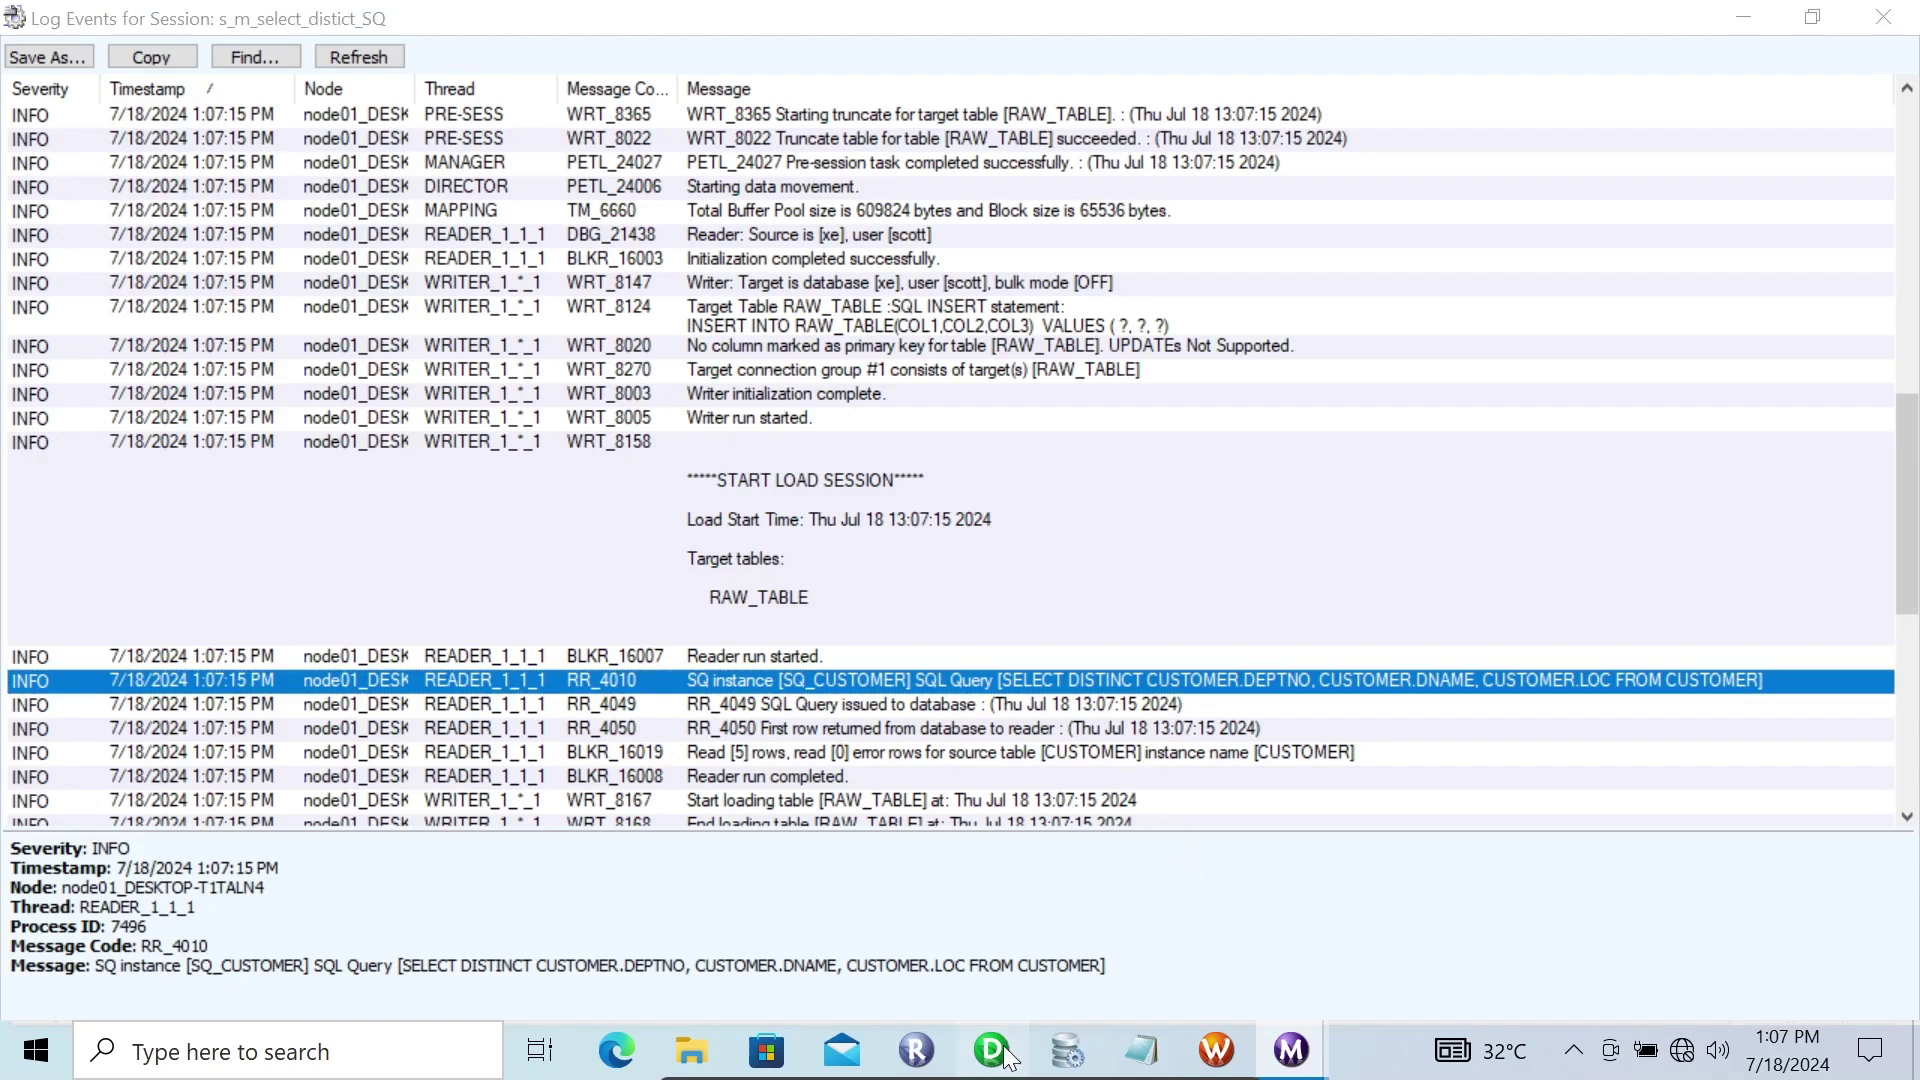
{"action": "left_click", "coordinate": [820, 475]}
{"action": "right_click", "coordinate": [820, 476]}
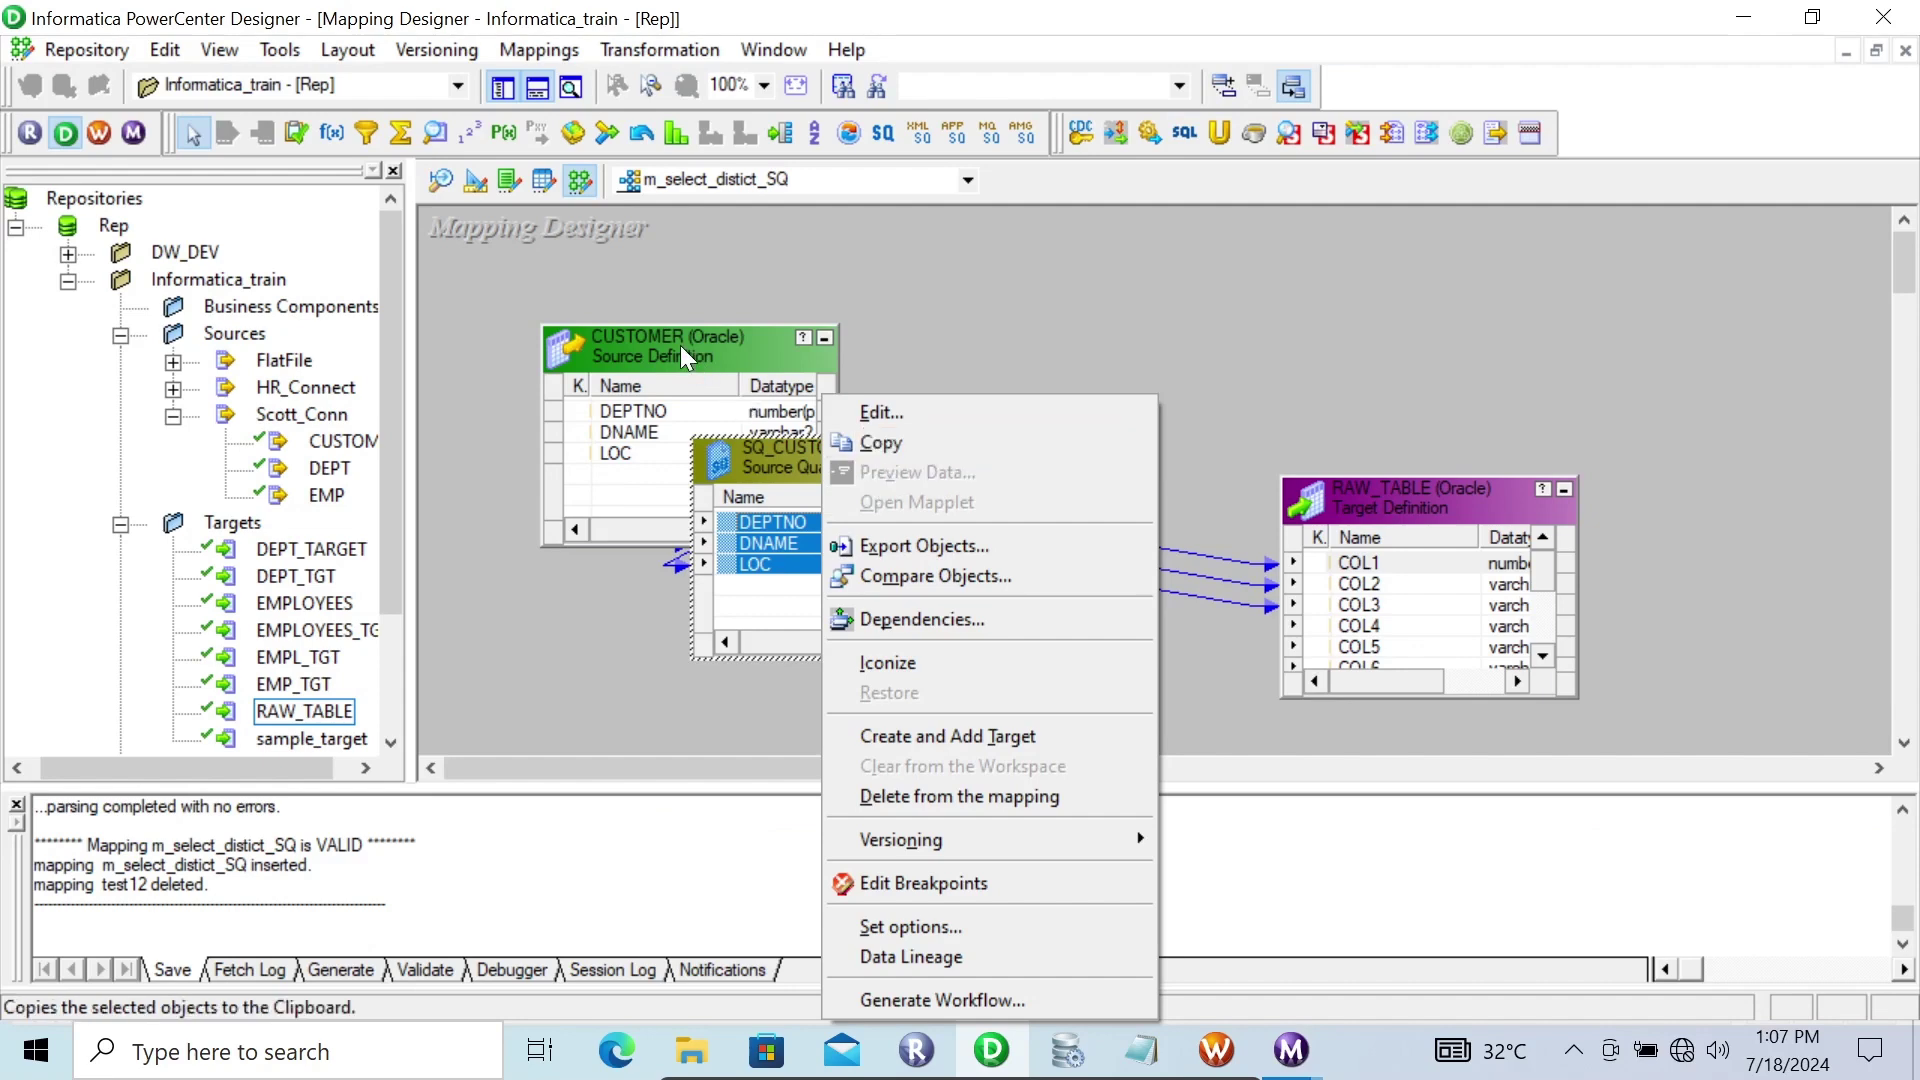
{"action": "left_click", "coordinate": [872, 420]}
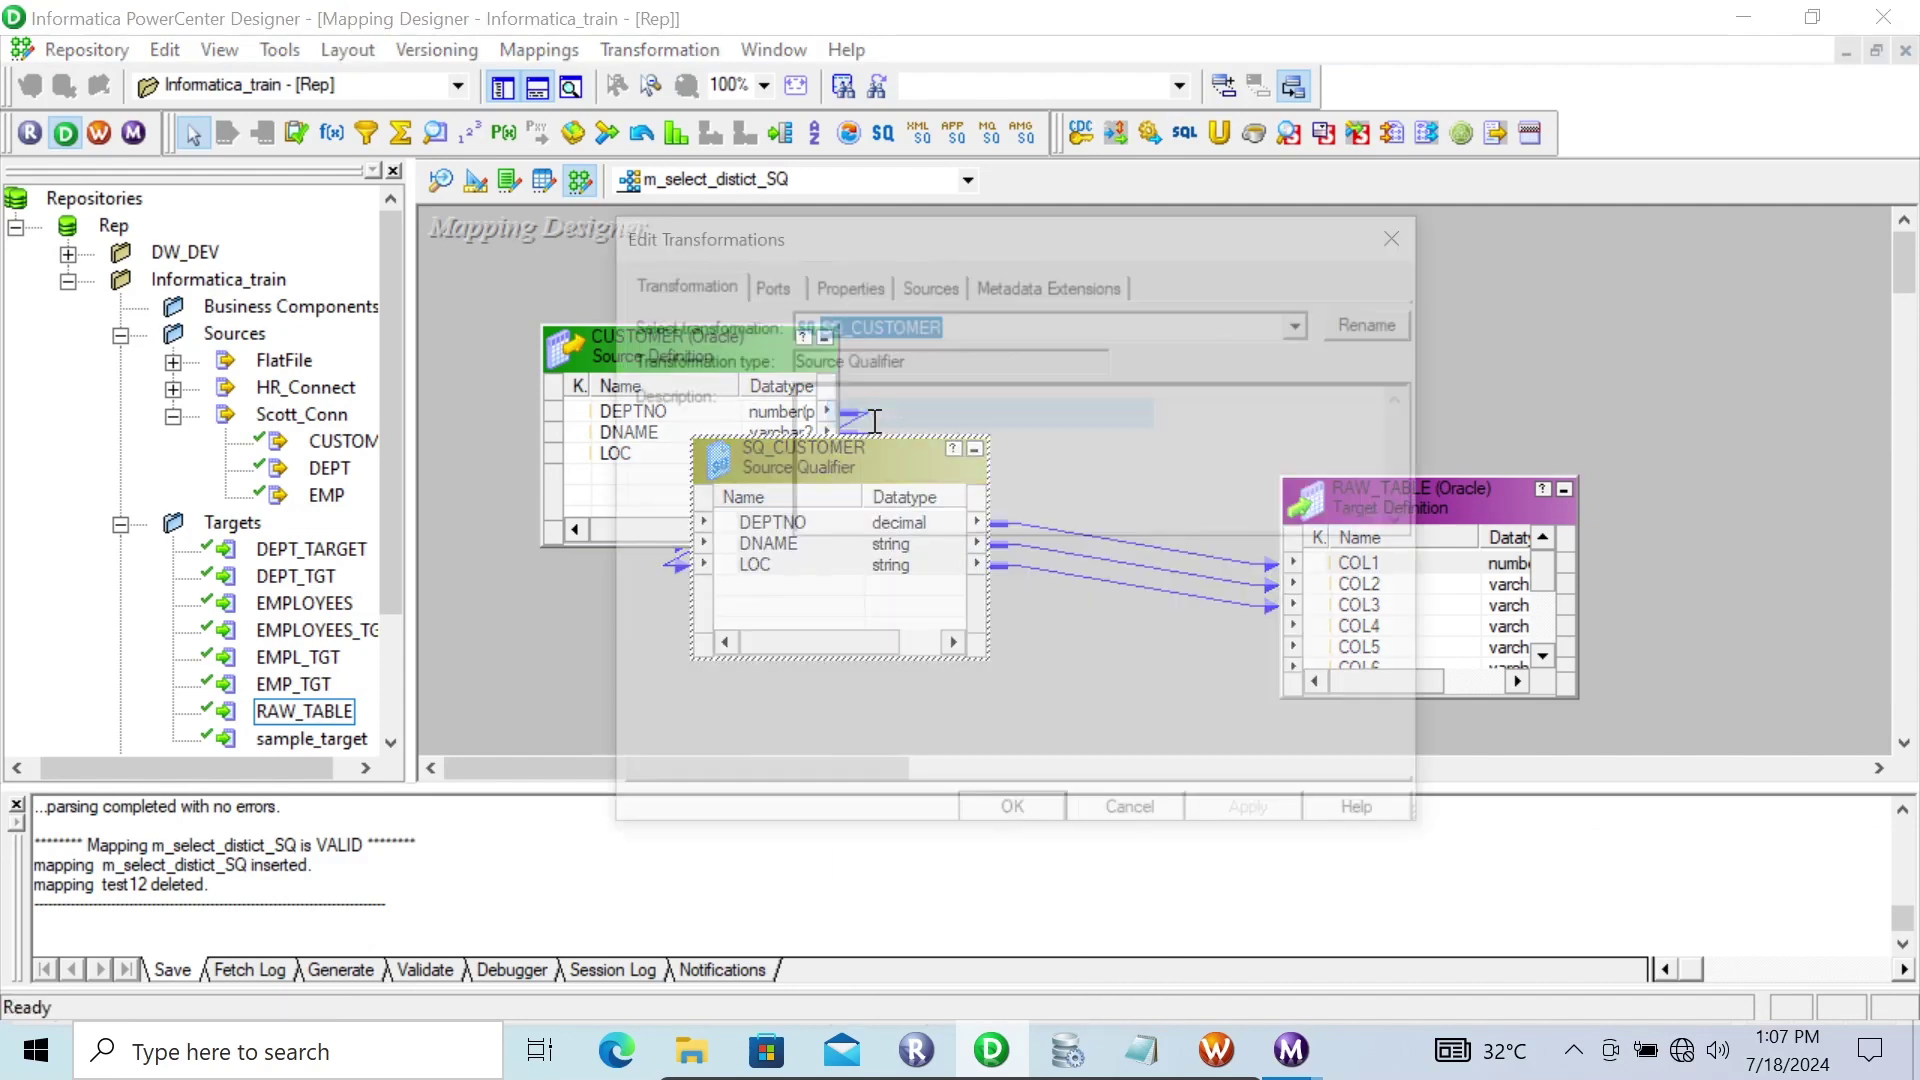
{"action": "left_click", "coordinate": [840, 281]}
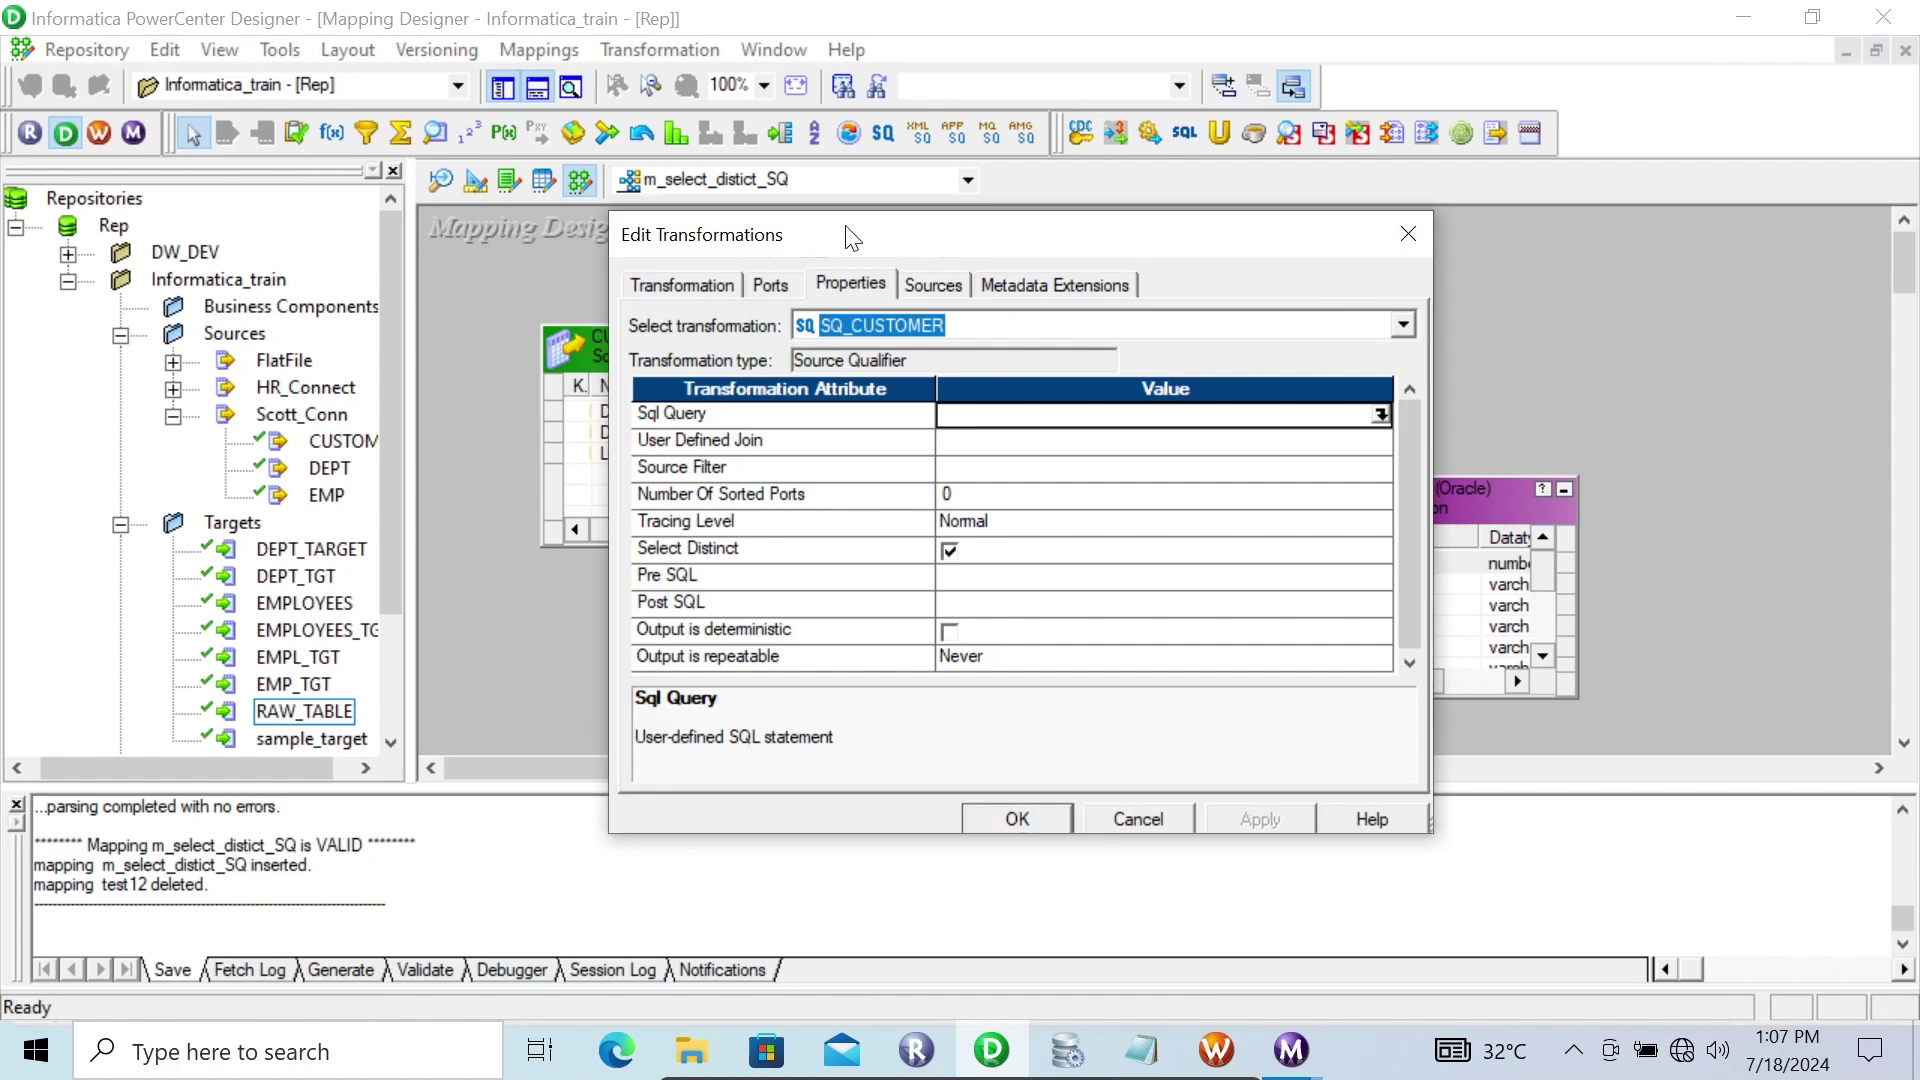
{"action": "left_click_drag", "start_coordinate": [855, 240], "coordinate": [1130, 273]}
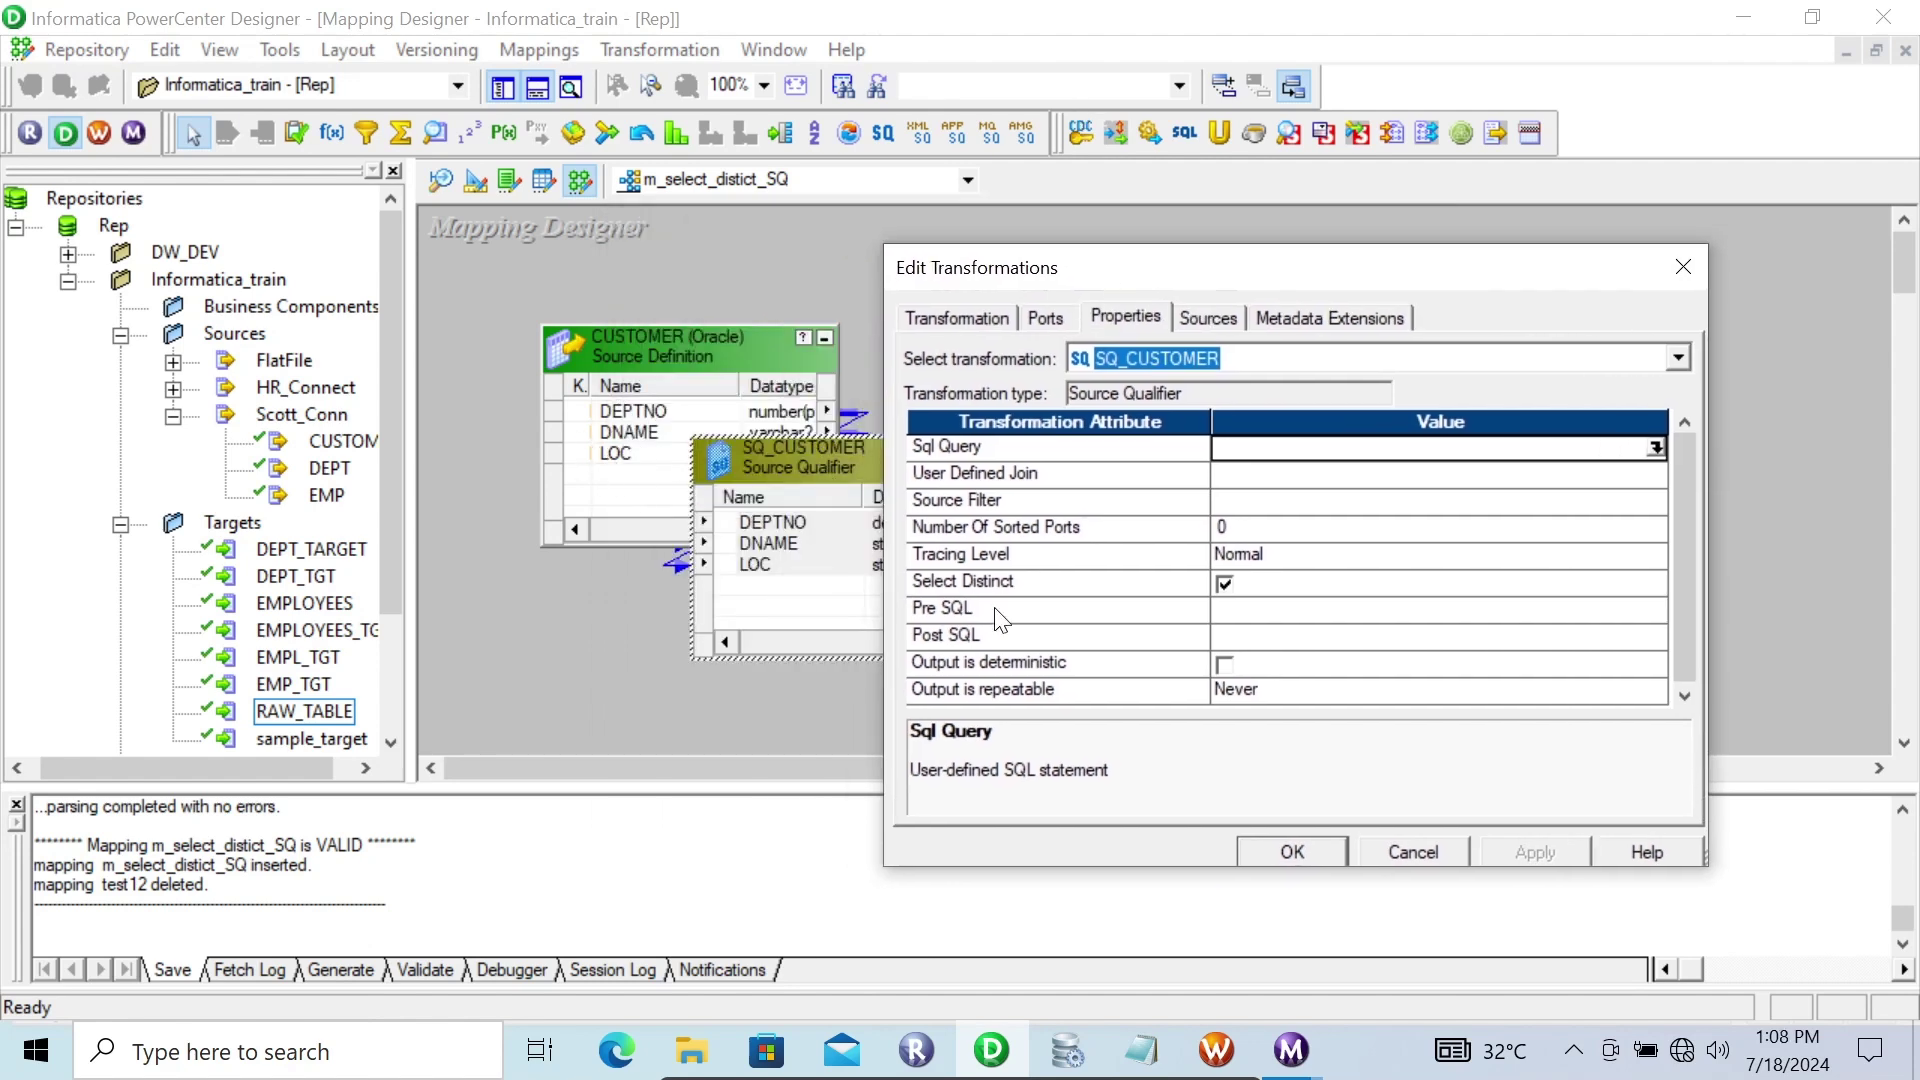
- Compare the Select Distinct setting with the query in the session log, and close the SQ_CUSTOMER properties in Designer
{"action": "left_click", "coordinate": [1218, 1058]}
{"action": "mouse_move", "coordinate": [1218, 1062]}
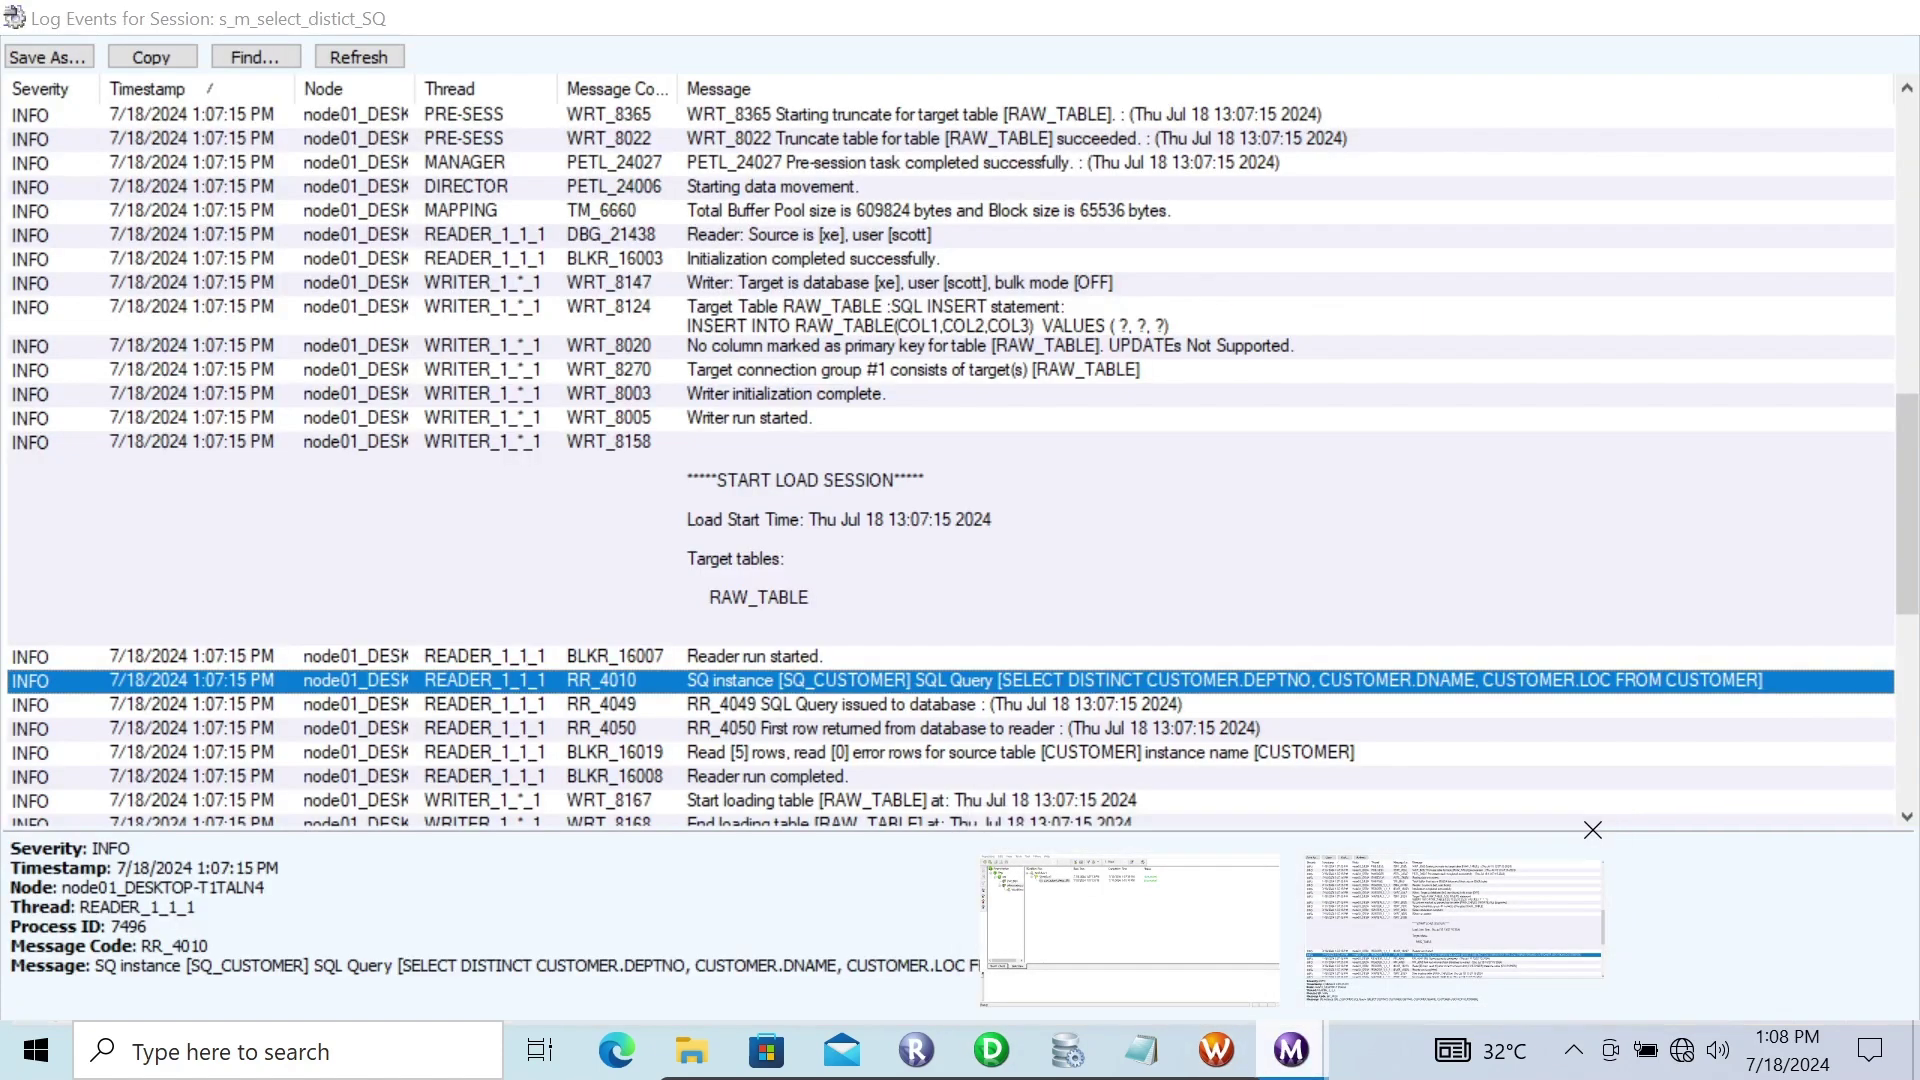
{"action": "left_click", "coordinate": [1374, 951]}
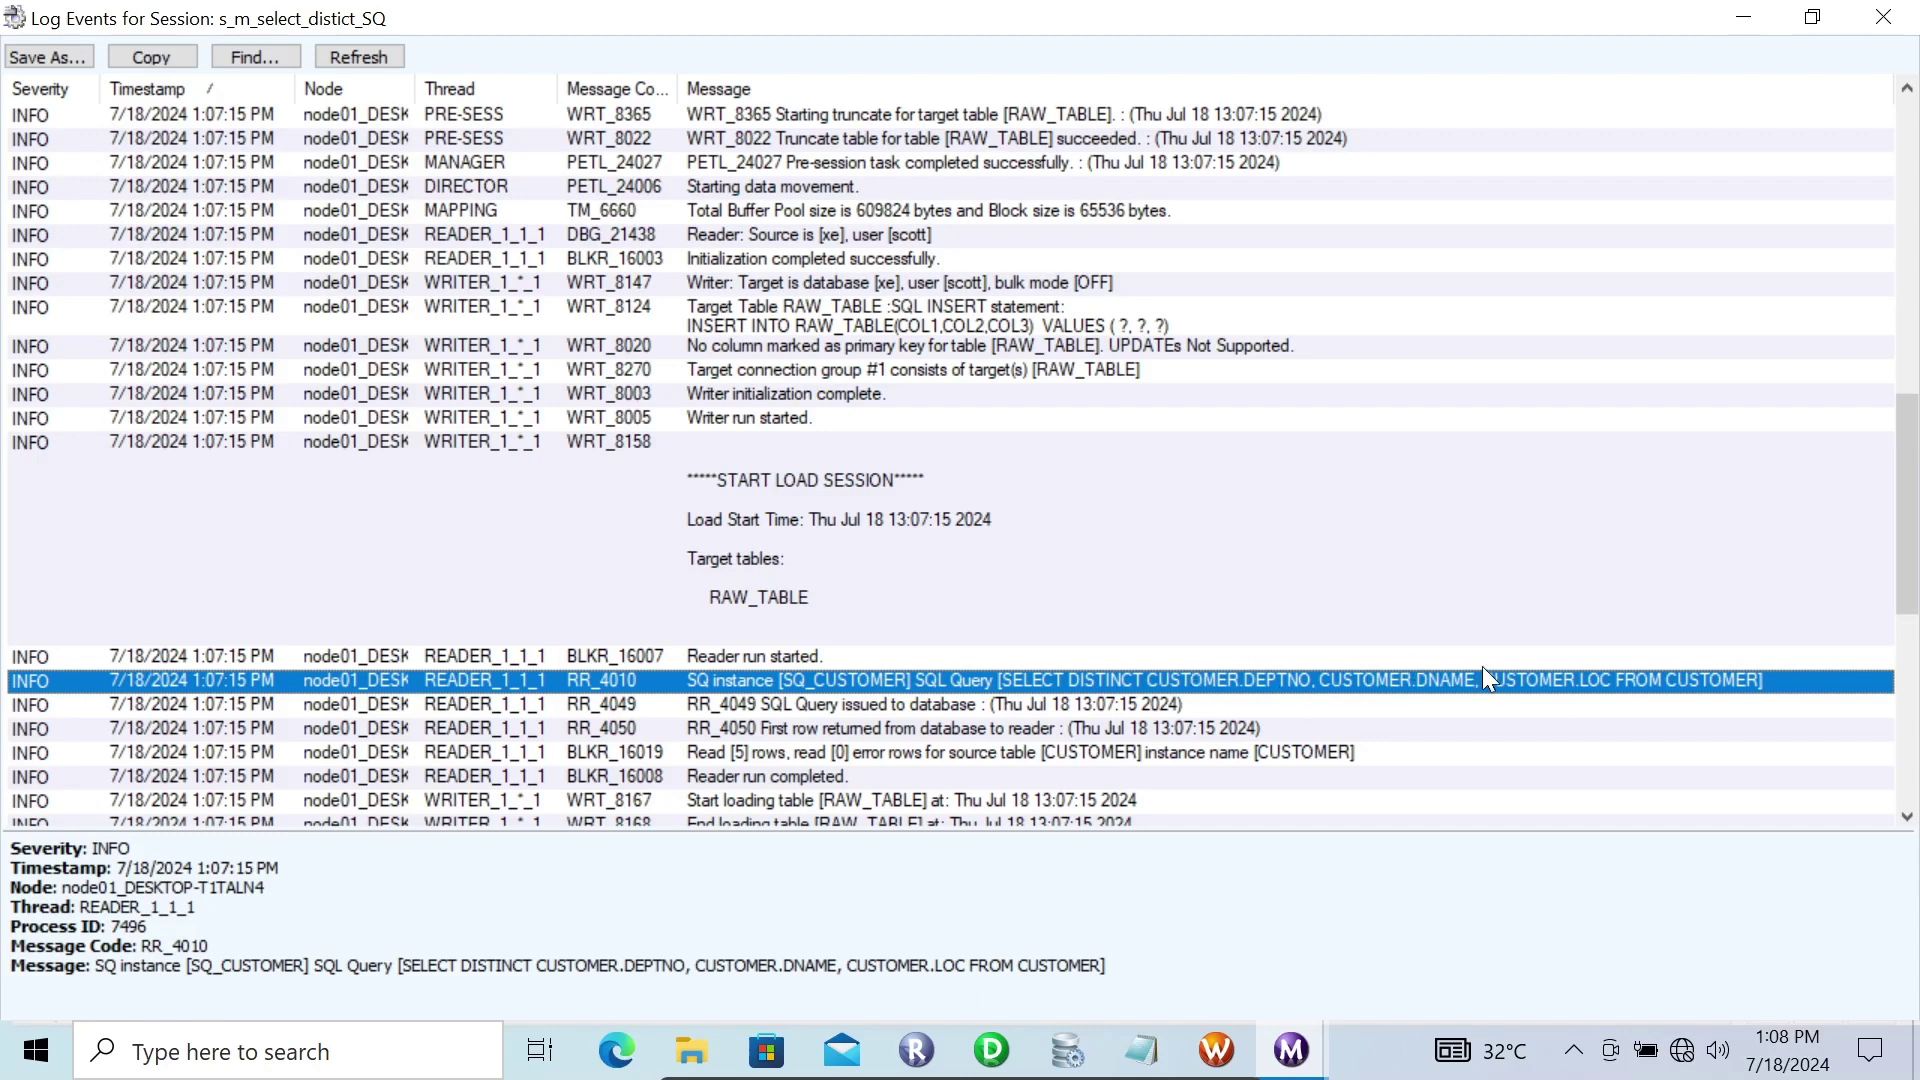
{"action": "left_click", "coordinate": [994, 1062]}
{"action": "left_click", "coordinate": [1292, 852]}
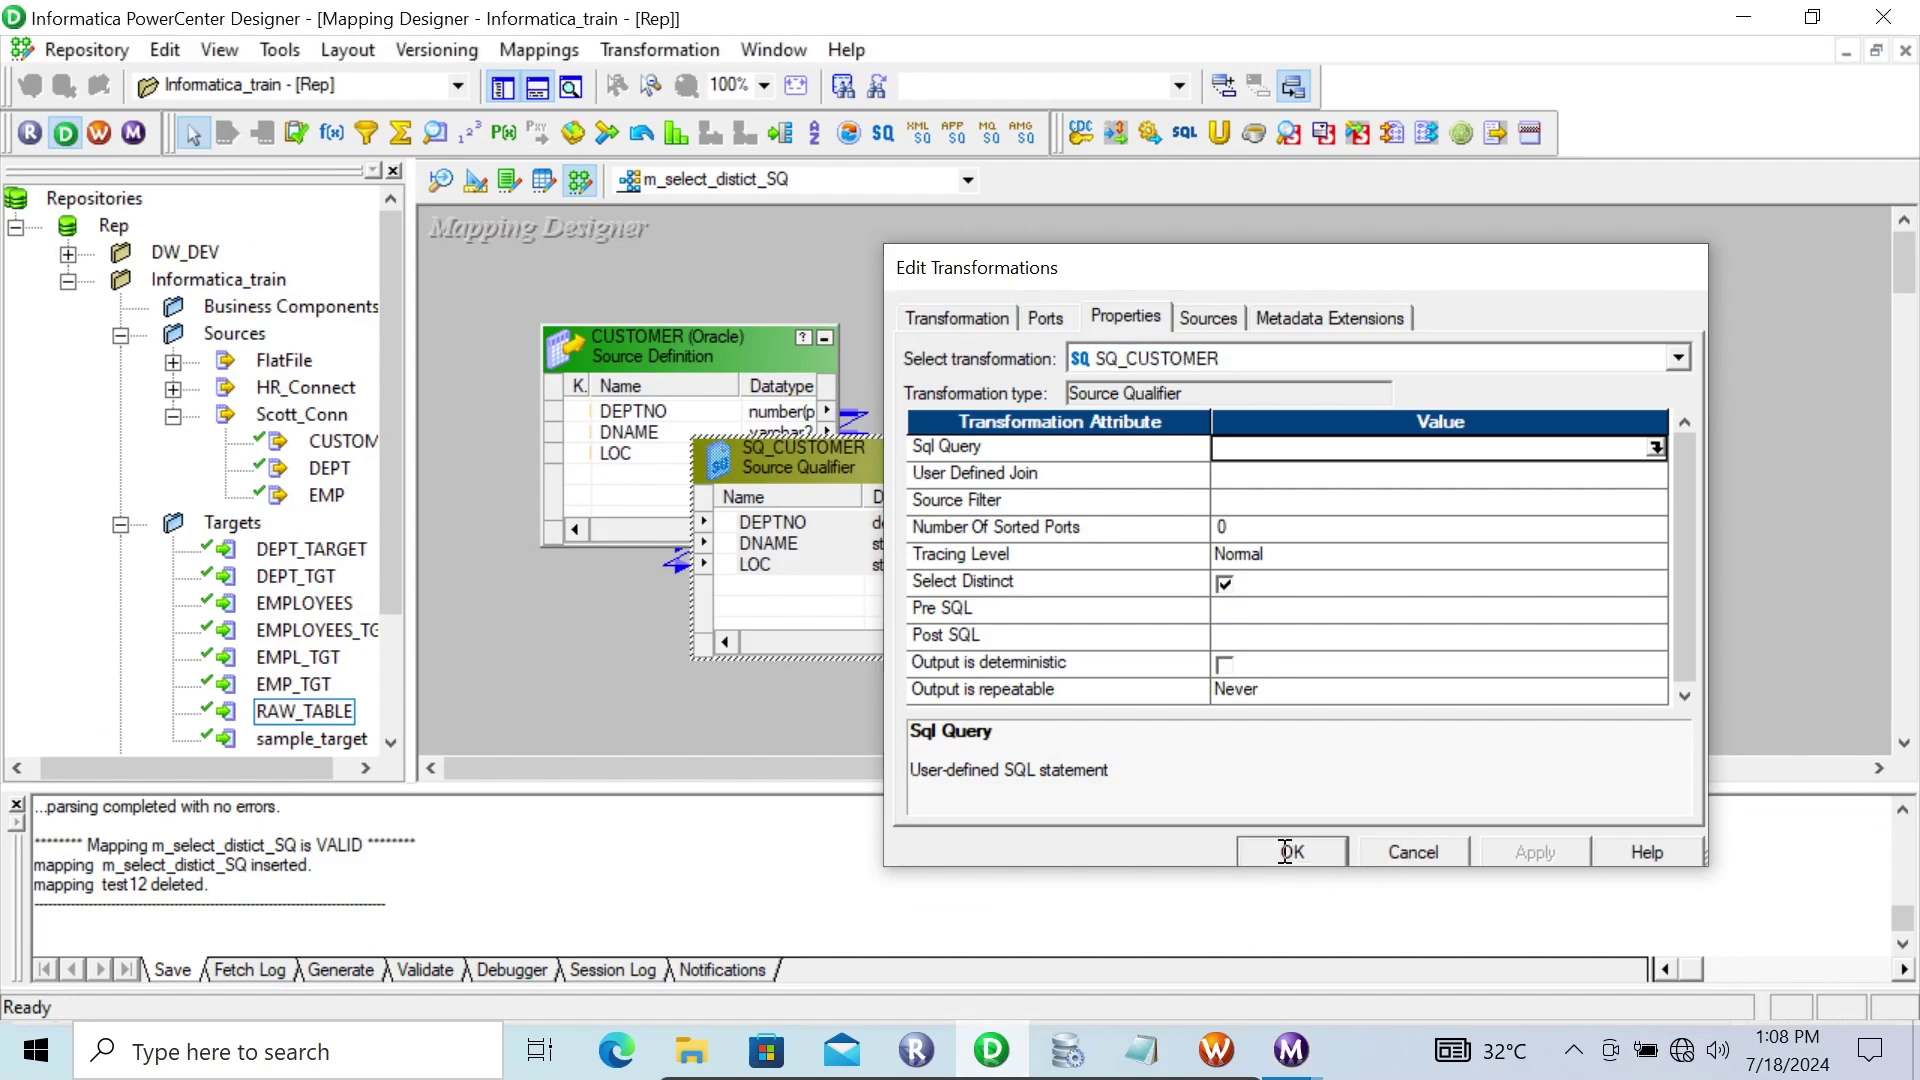
- Preview the RAW_TABLE target's data through the Scott_Conn data source, entering the database password to connect
{"action": "right_click", "coordinate": [1416, 504]}
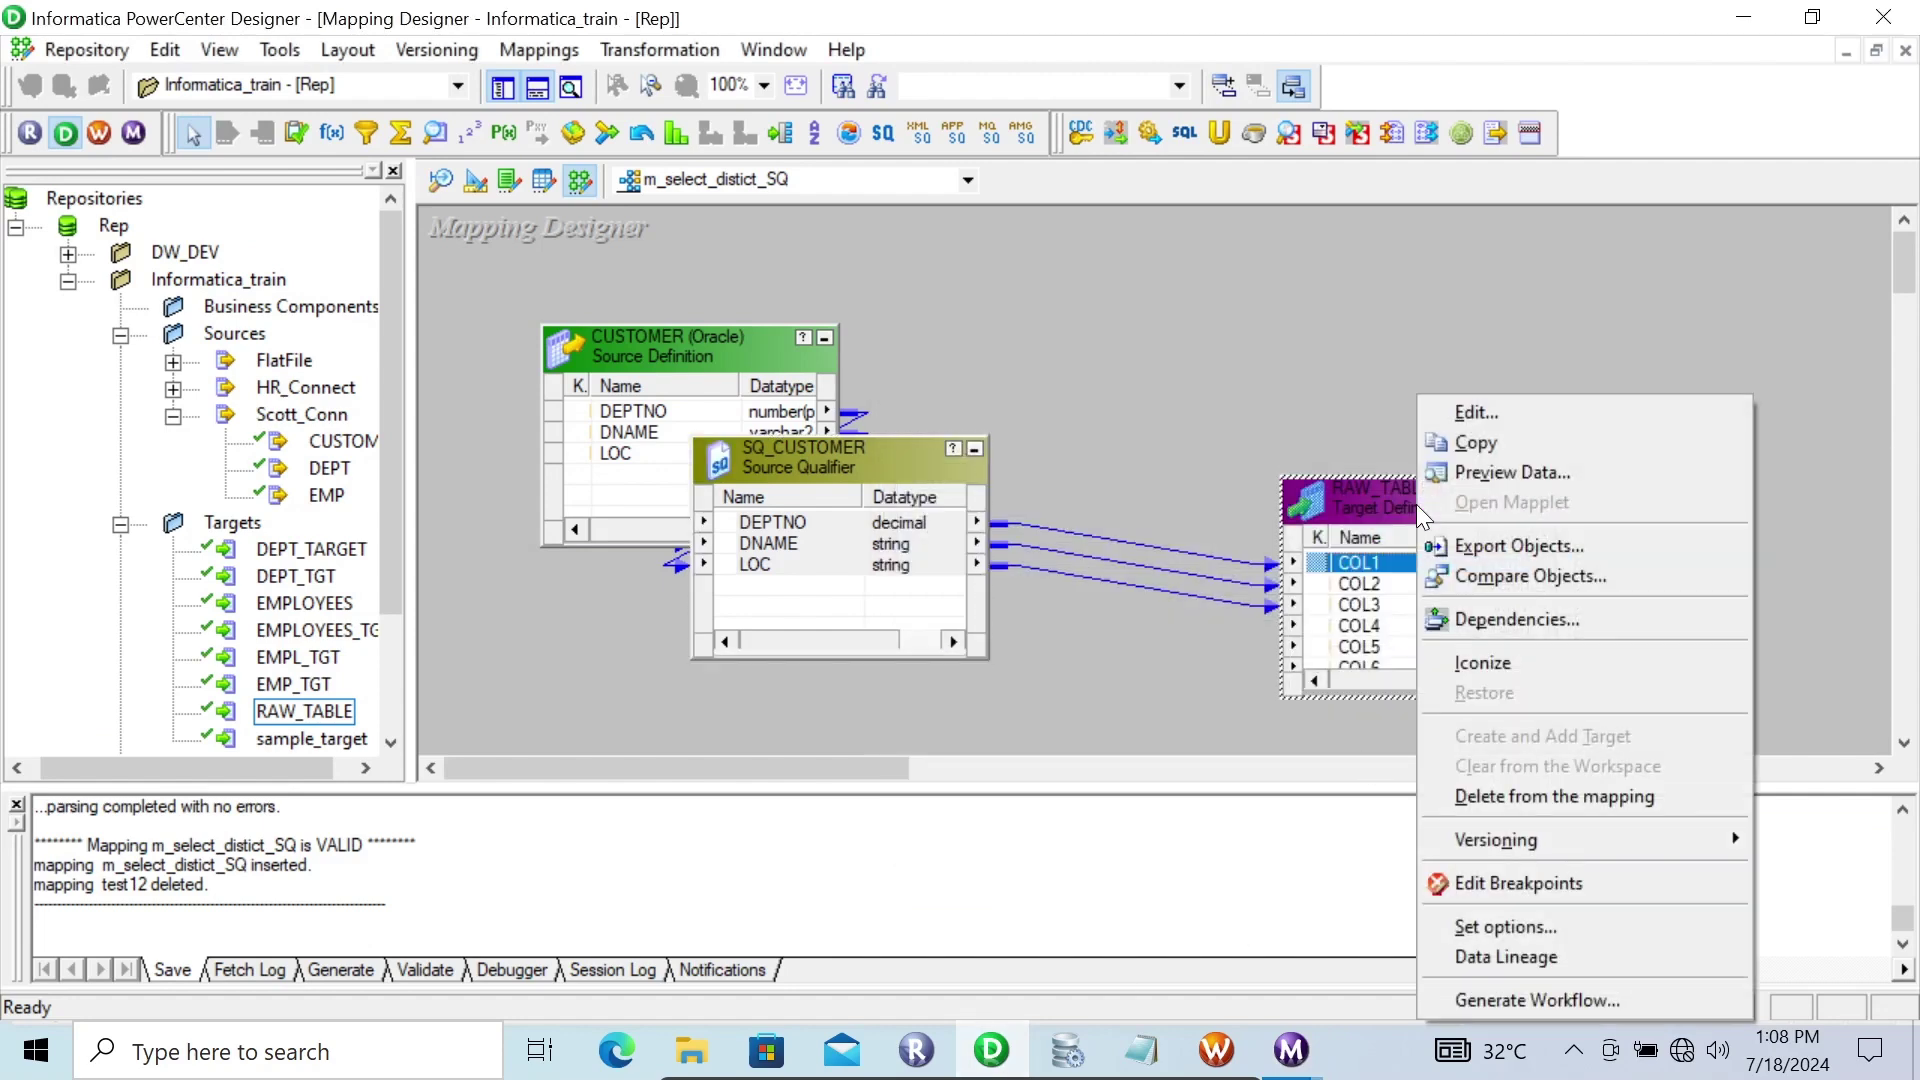
{"action": "left_click", "coordinate": [1484, 474]}
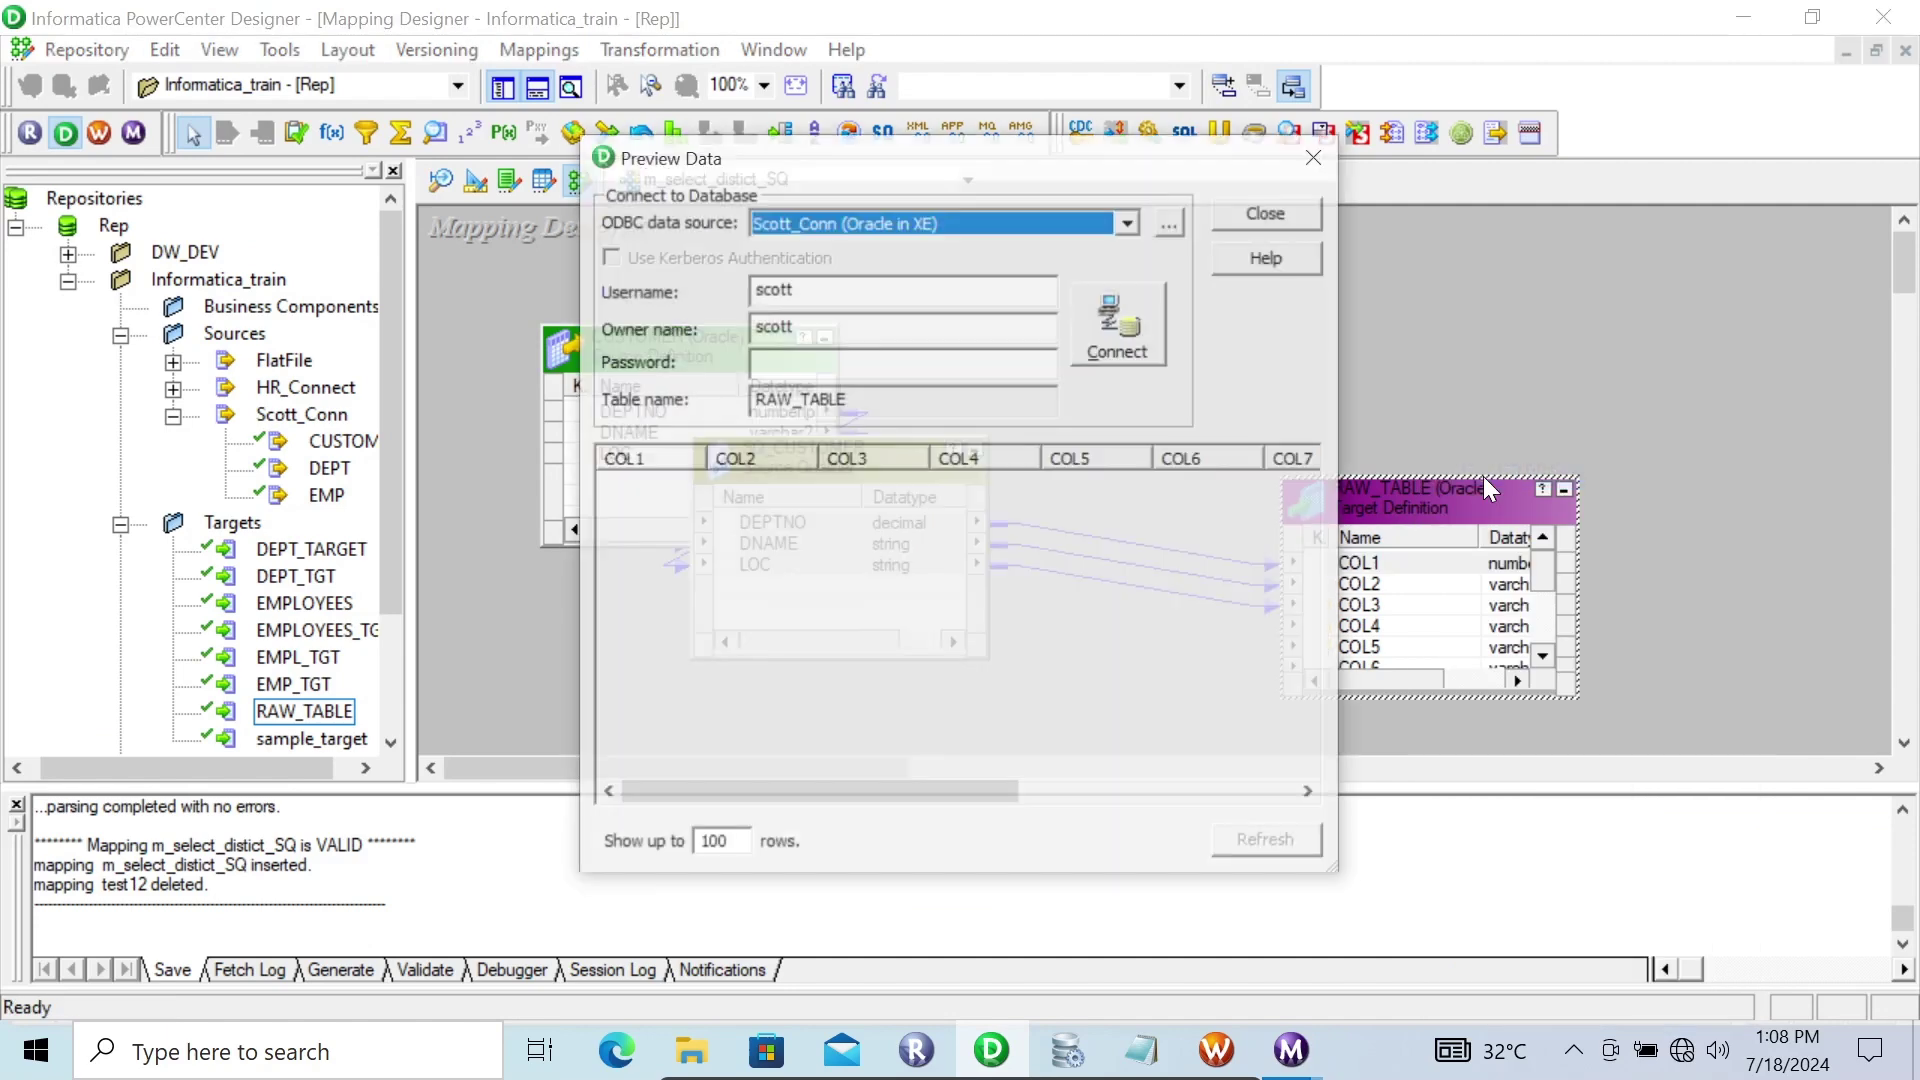
{"action": "left_click", "coordinate": [826, 362]}
{"action": "type", "text": "ti"}
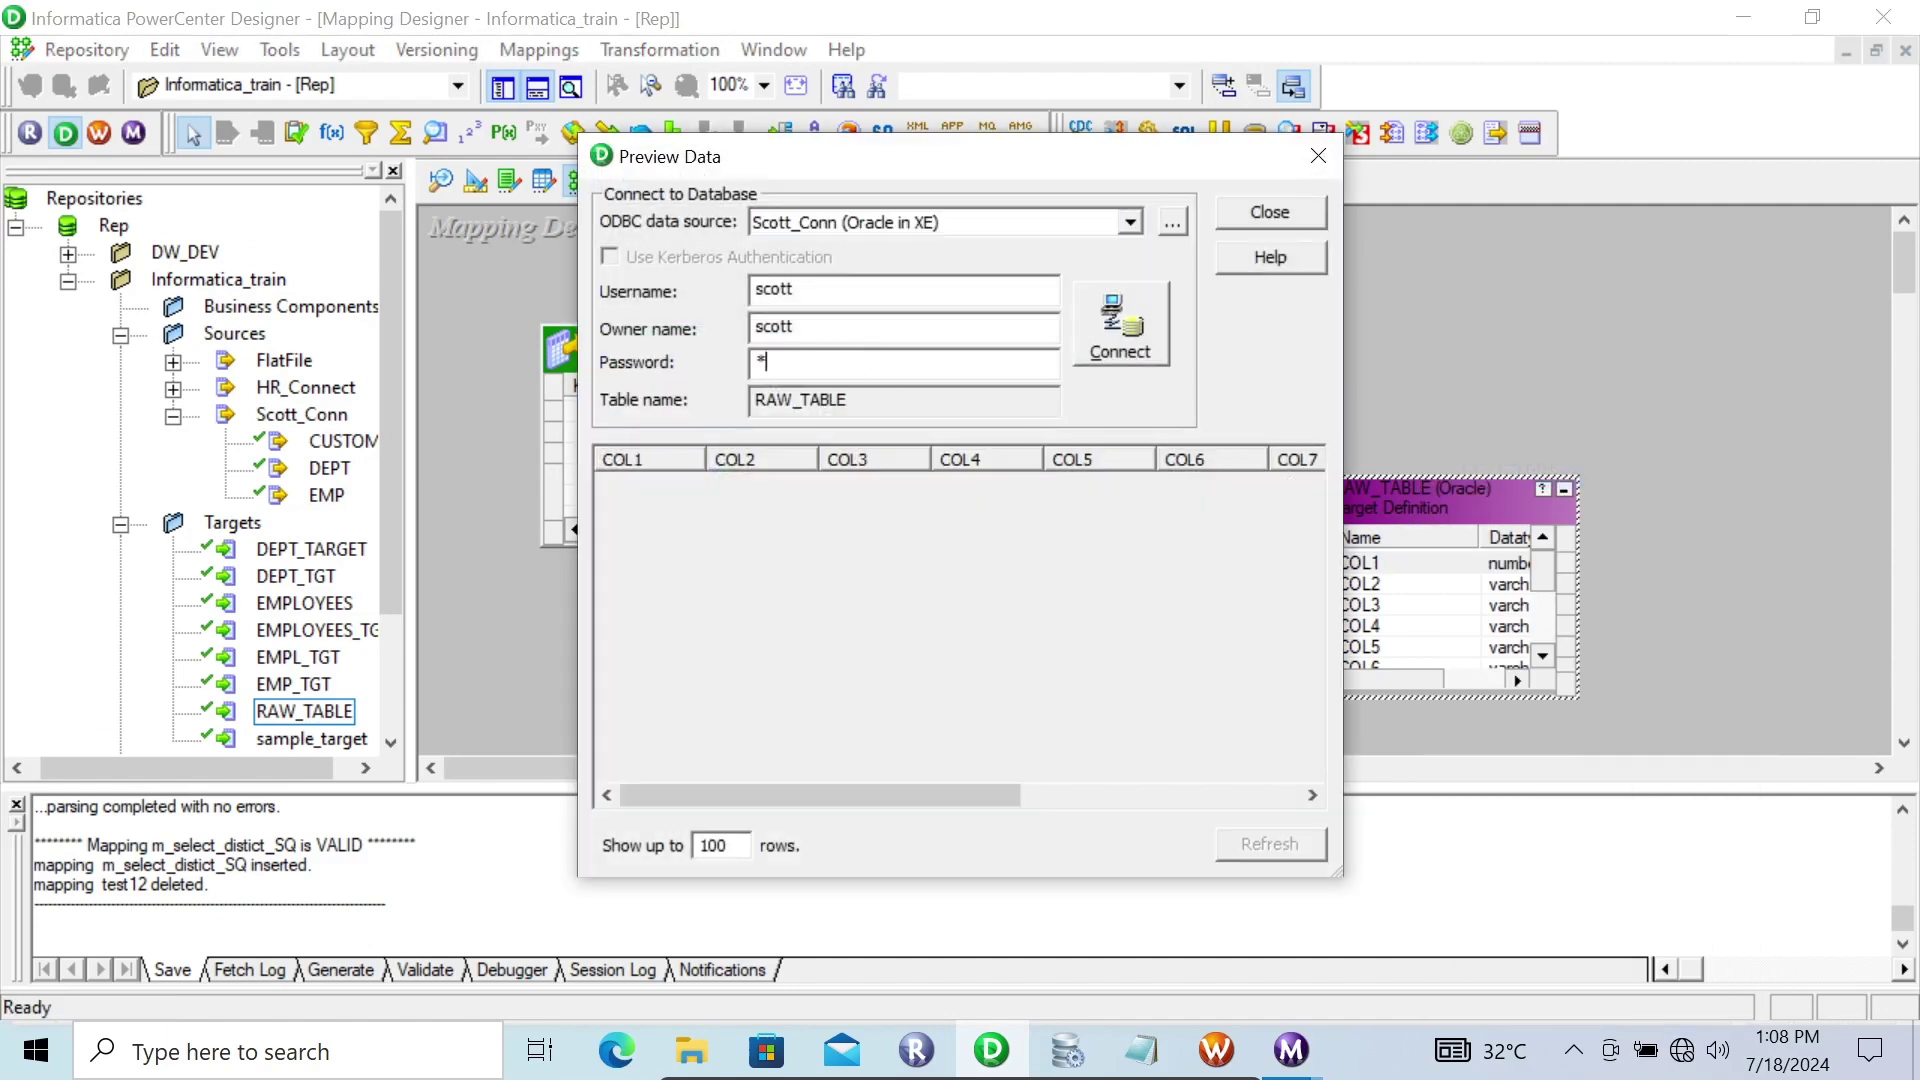
{"action": "type", "text": "ger"}
{"action": "key", "text": "Return"}
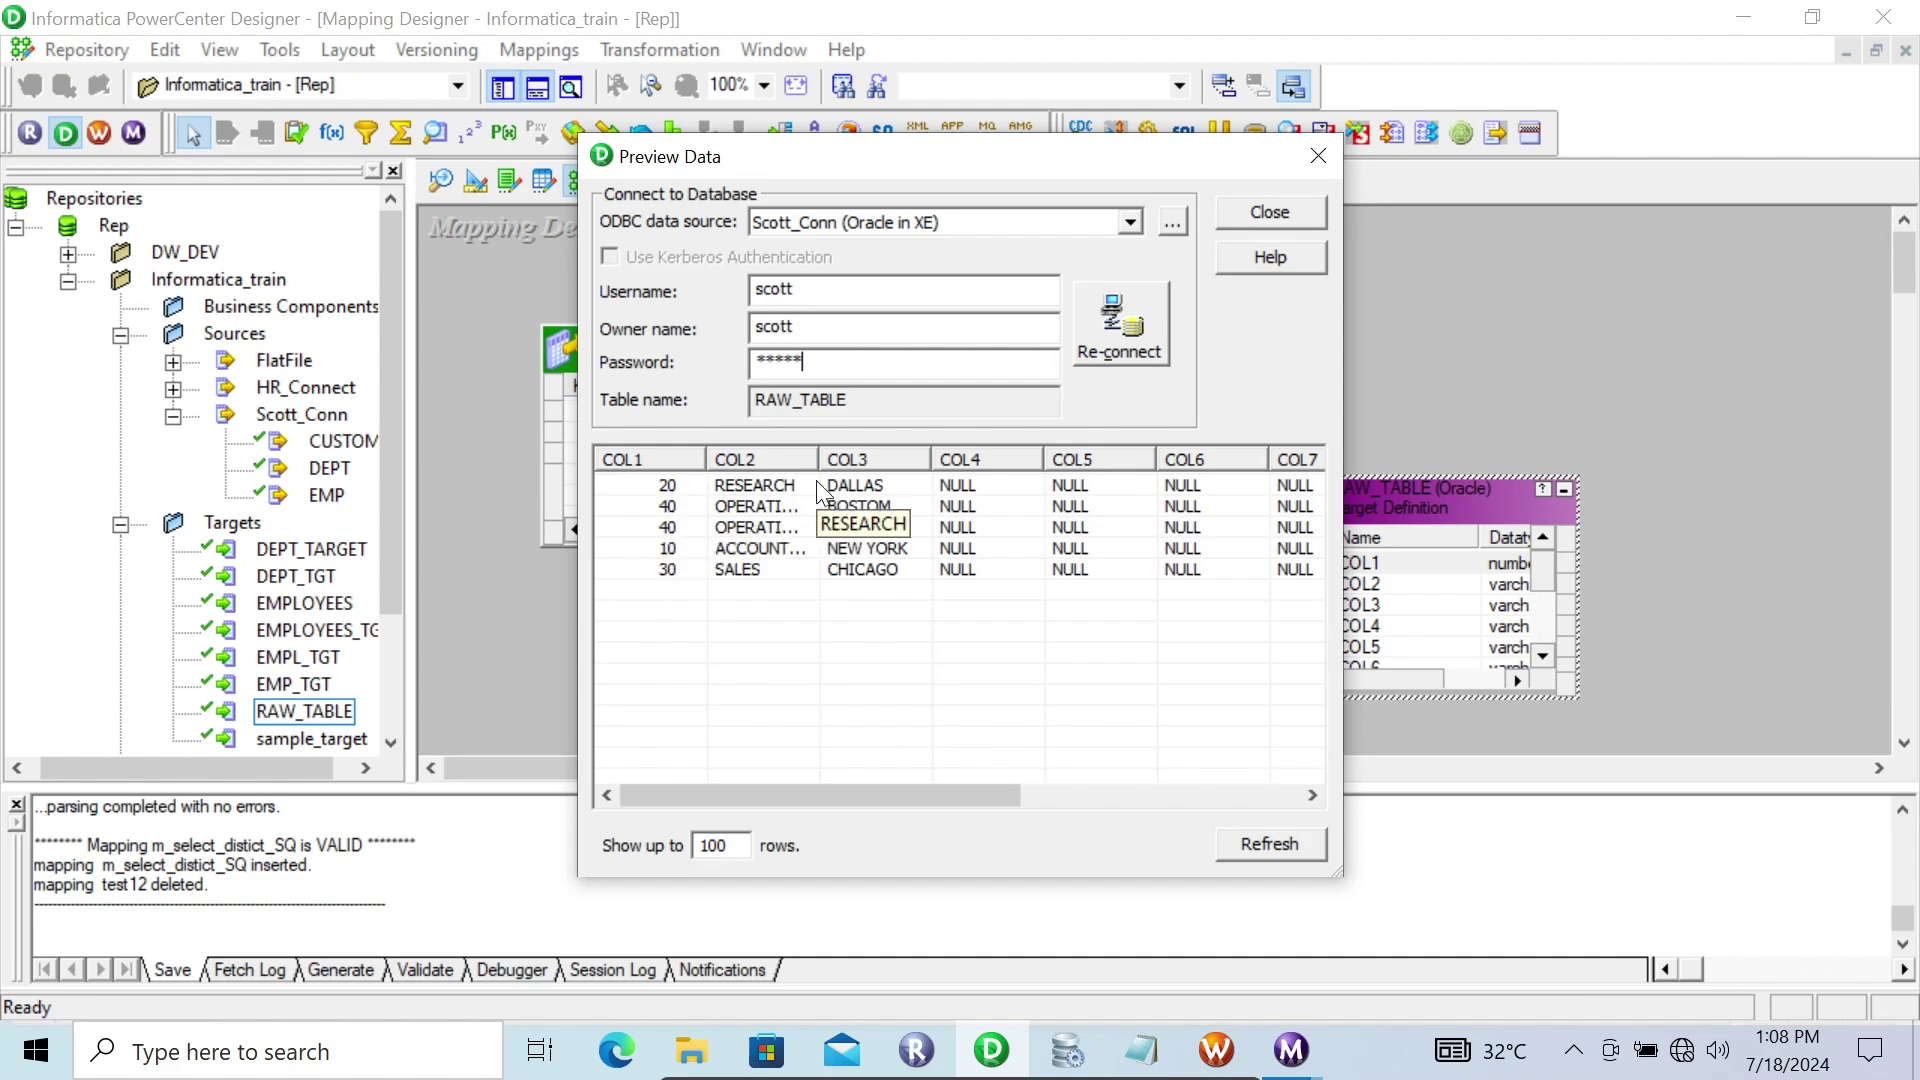
- Widen COL2 in the data preview, compare the two OPERATIONS rows, and close the preview
{"action": "left_click_drag", "start_coordinate": [816, 469], "coordinate": [914, 467]}
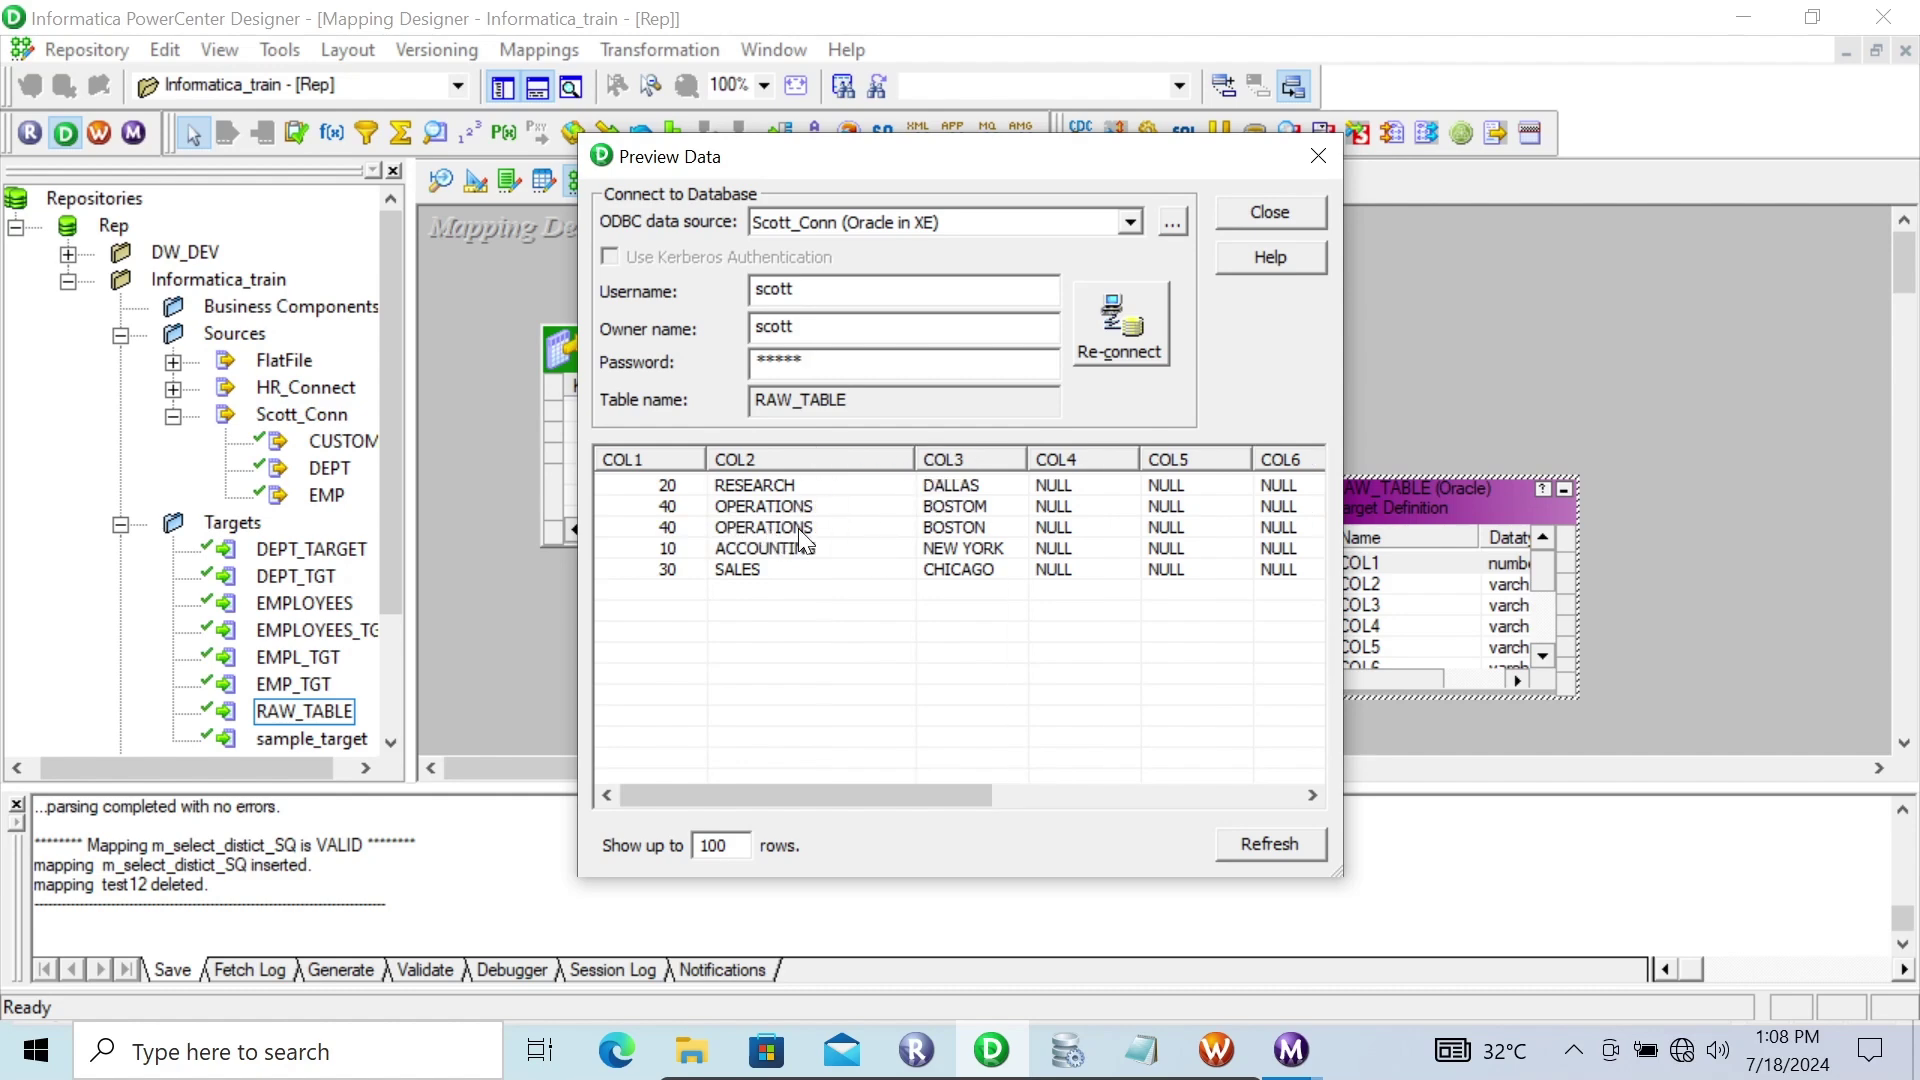
{"action": "left_click", "coordinate": [980, 506]}
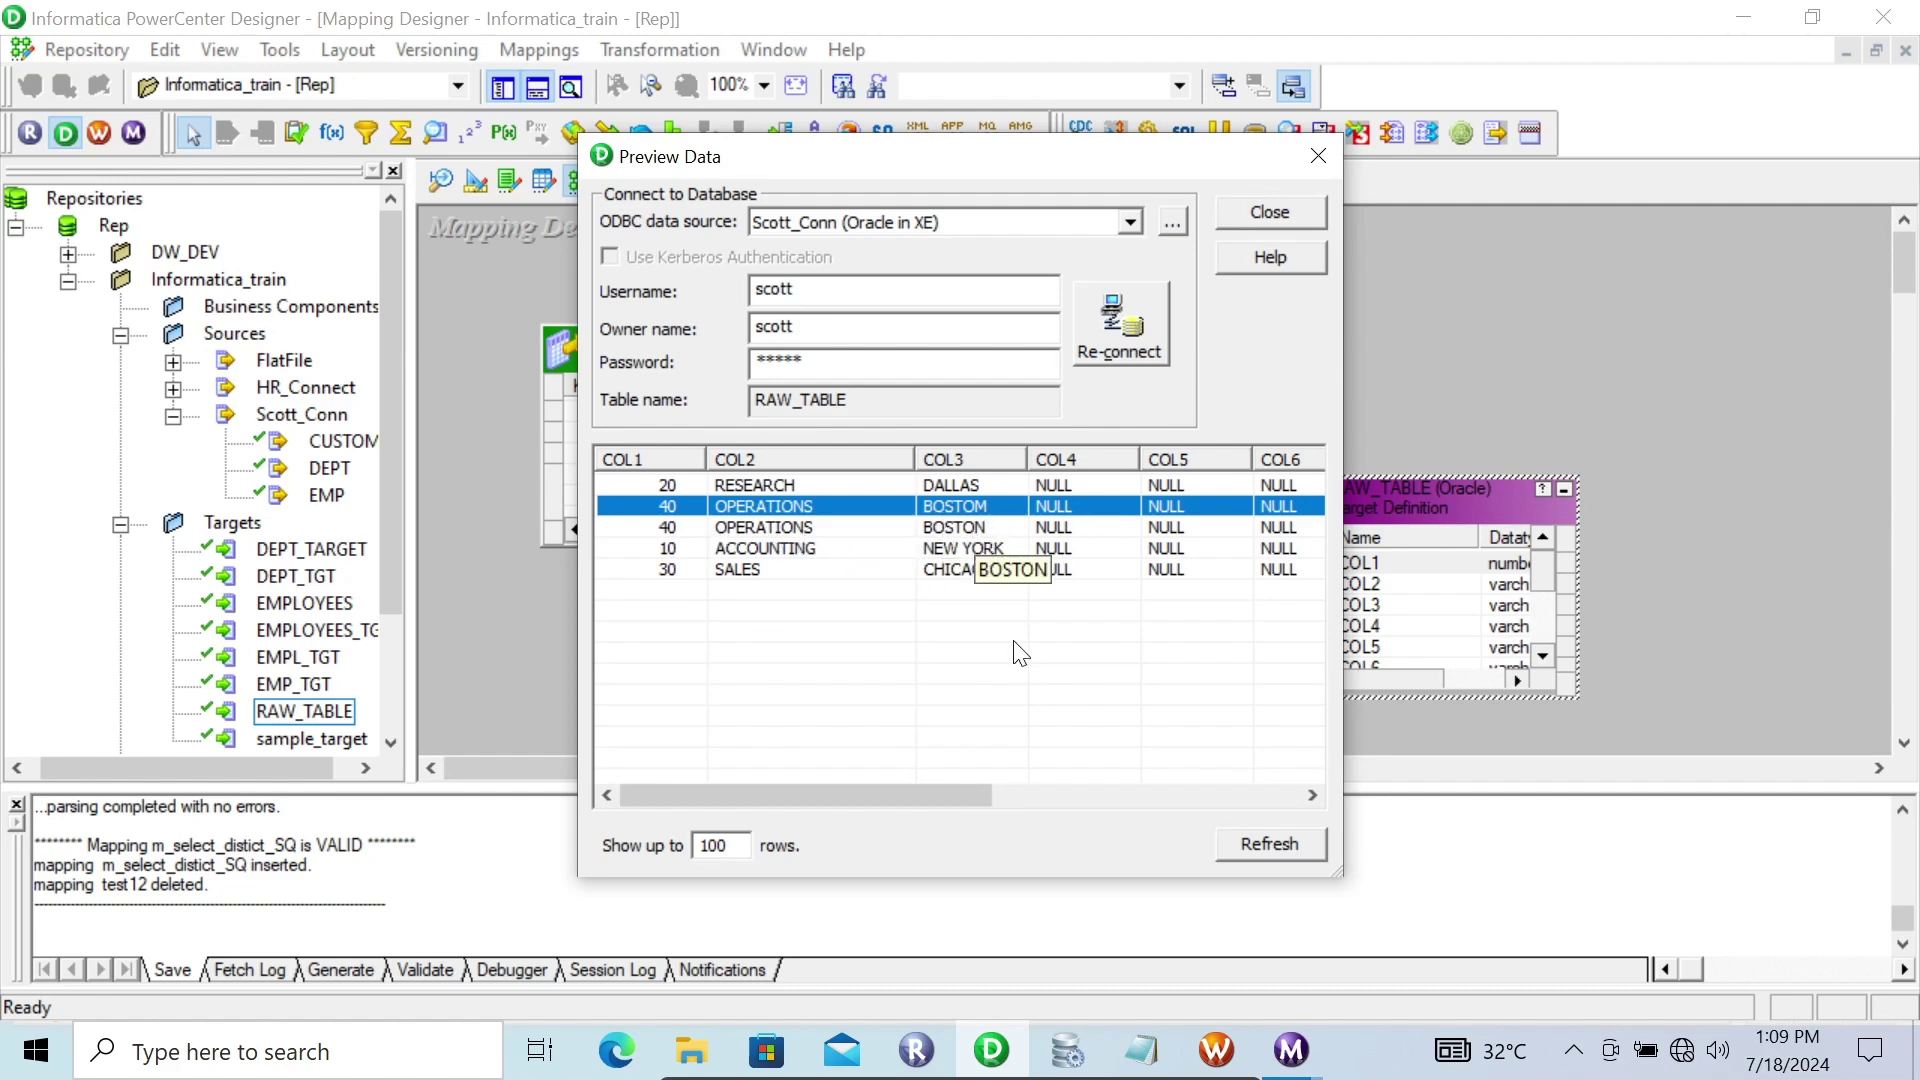
{"action": "left_click", "coordinate": [1245, 214]}
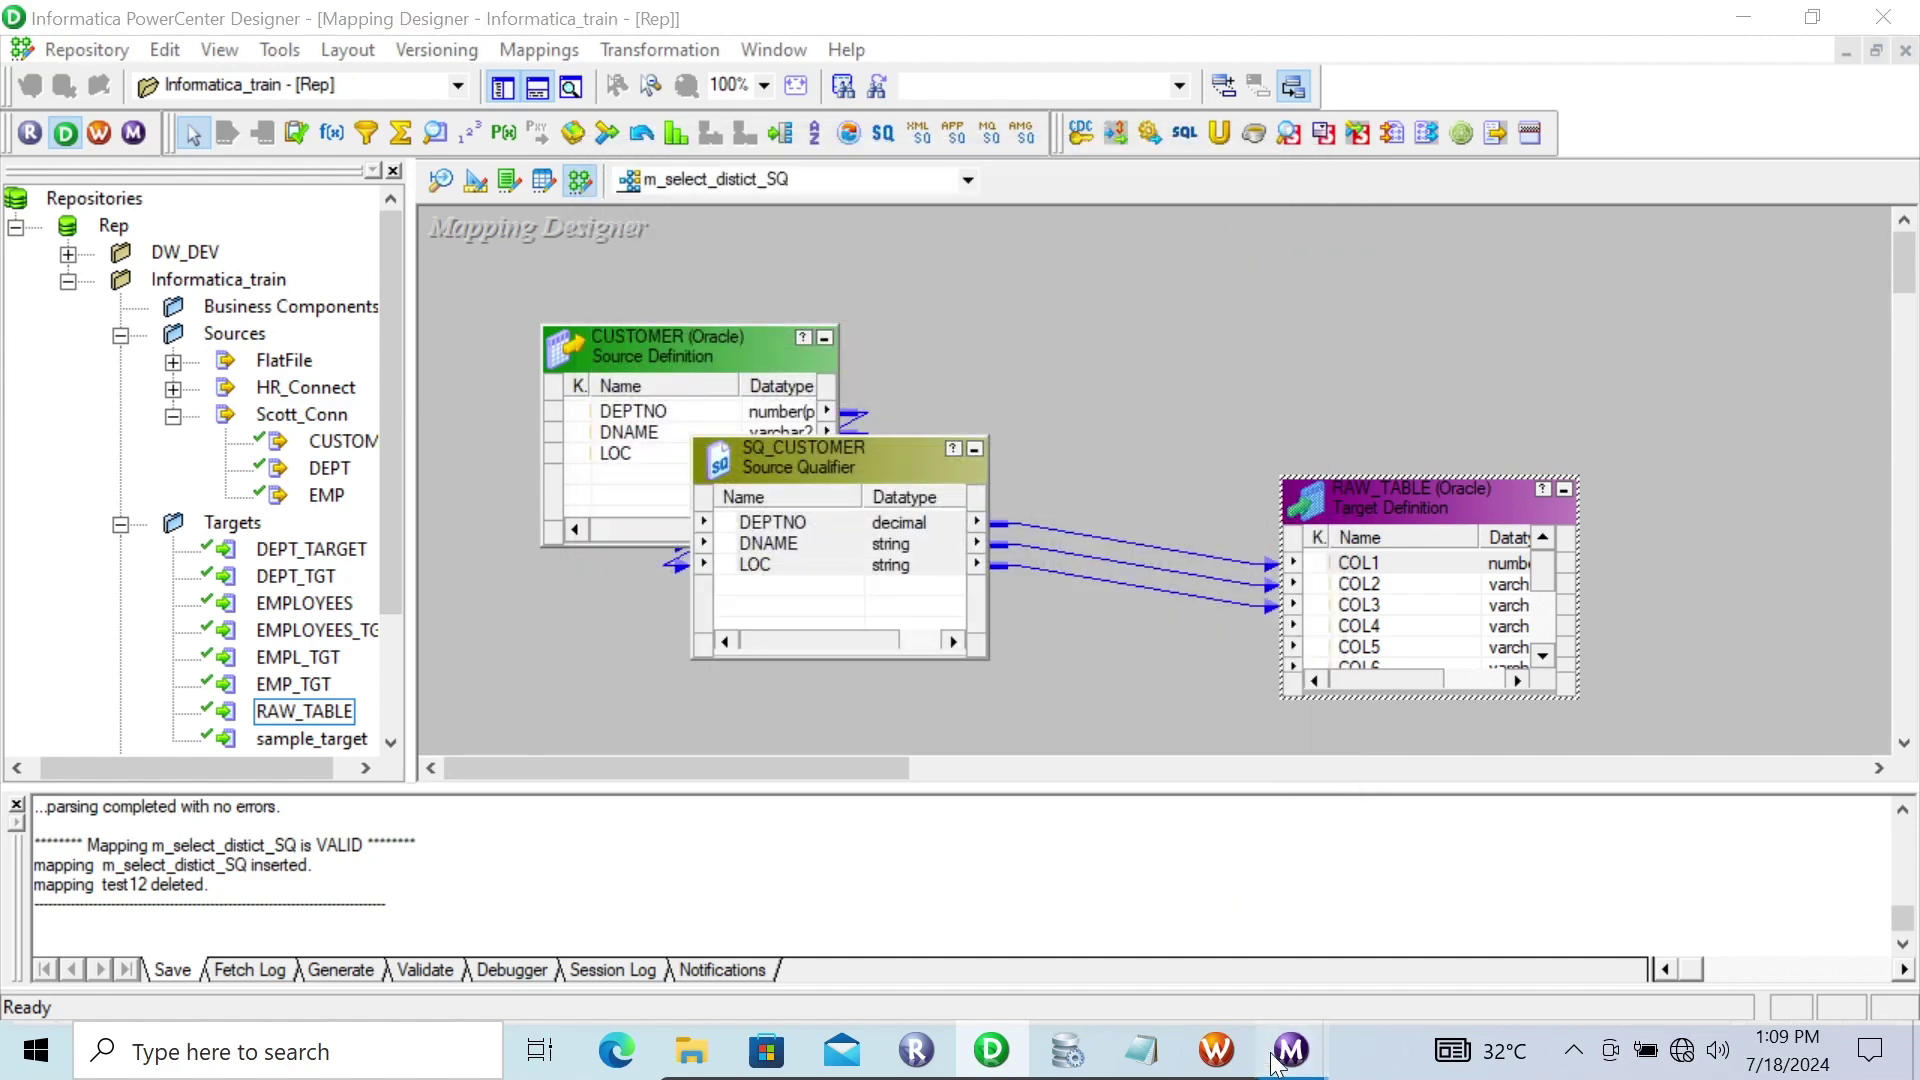
- Return to the session log and review the entries for rows read from CUSTOMER and inserted into RAW_TABLE
{"action": "mouse_move", "coordinate": [1290, 1050]}
{"action": "left_click", "coordinate": [1384, 964]}
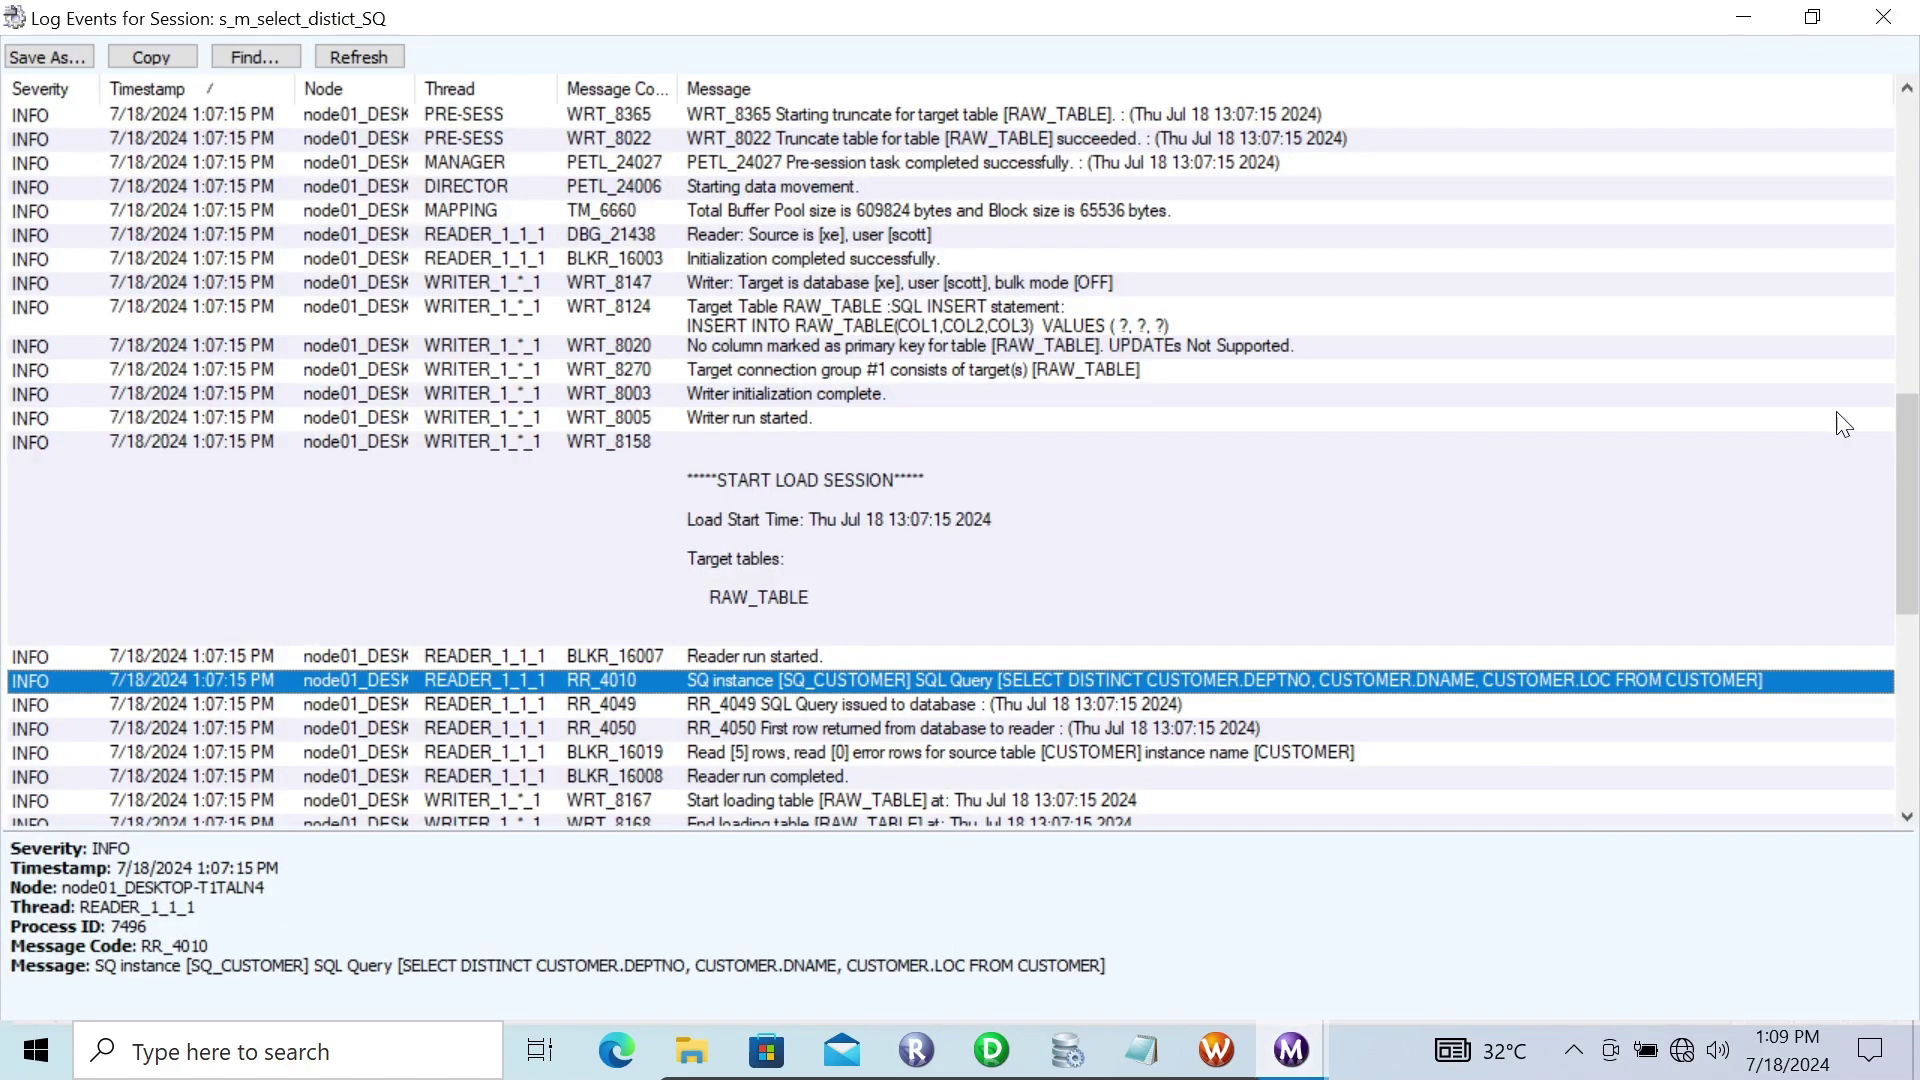
{"action": "left_click_drag", "start_coordinate": [1907, 450], "coordinate": [1909, 525]}
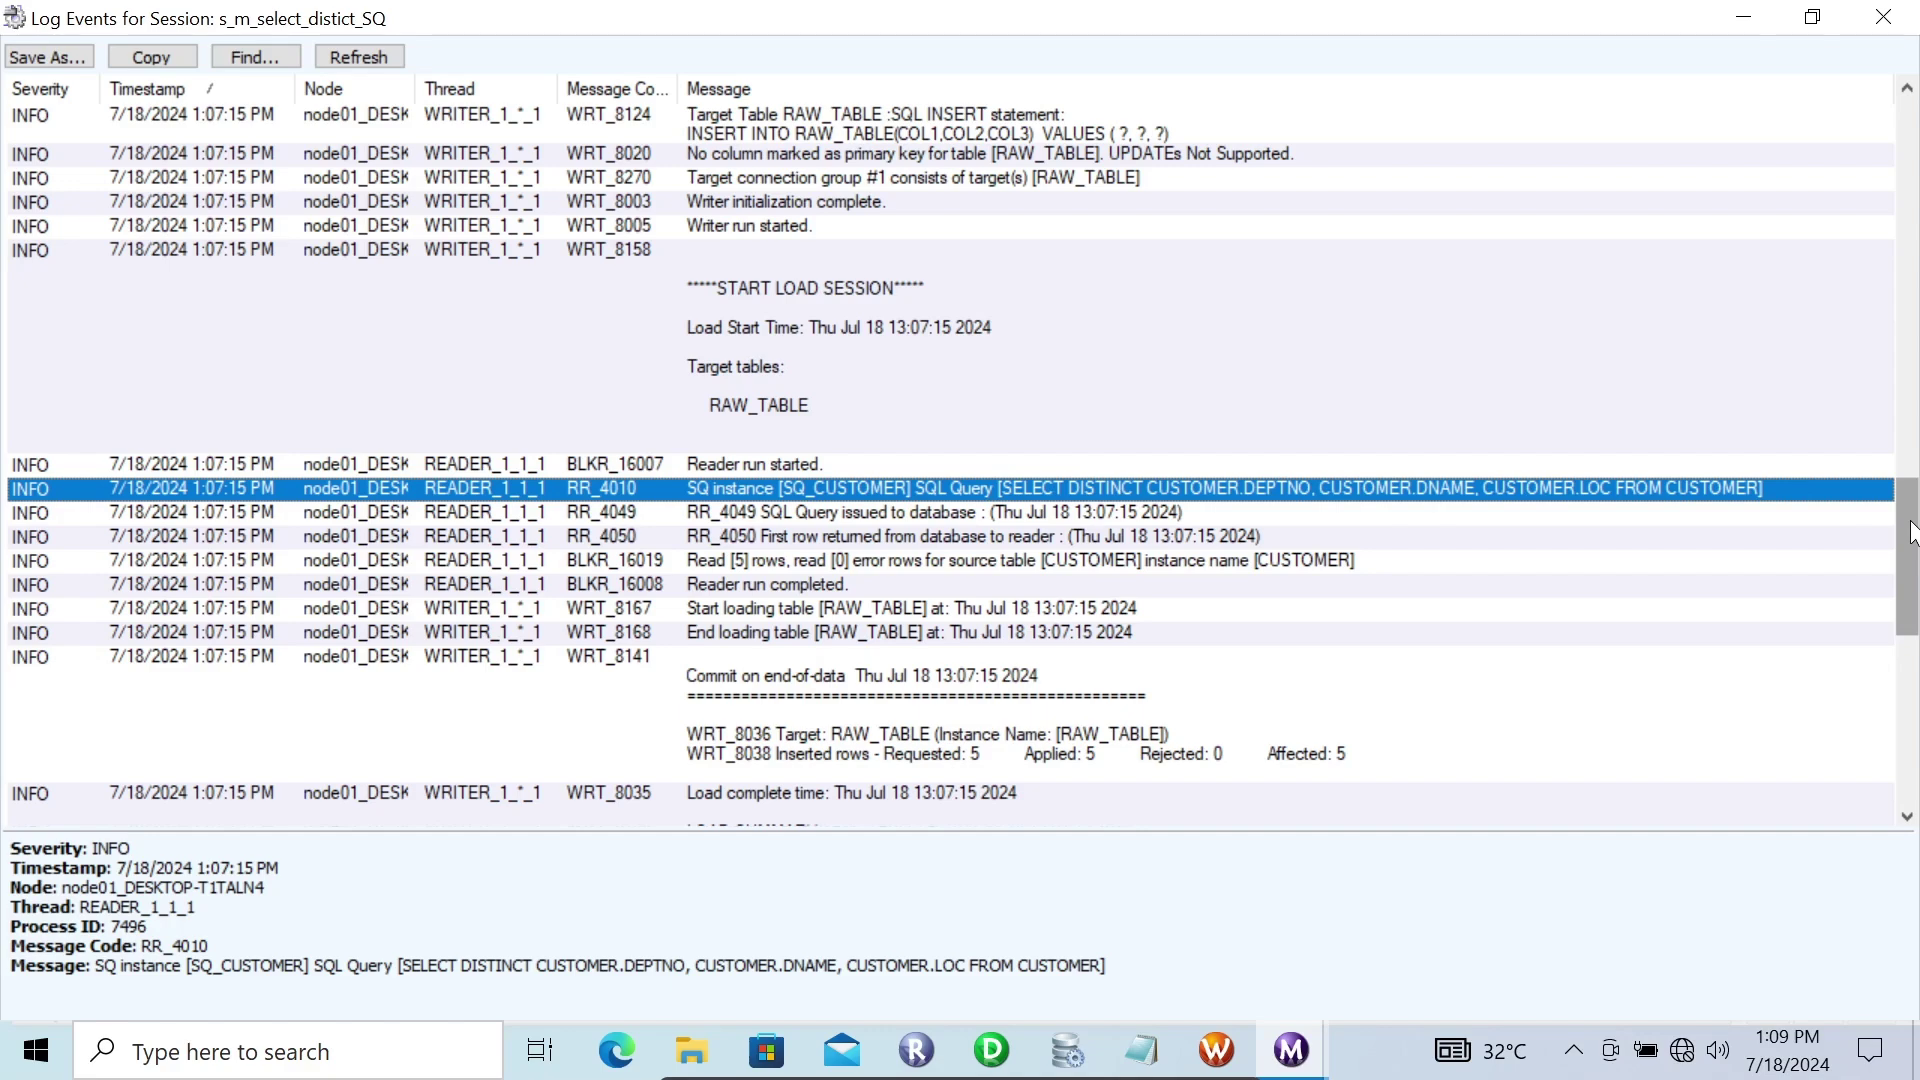
{"action": "left_click_drag", "start_coordinate": [1912, 530], "coordinate": [1912, 365]}
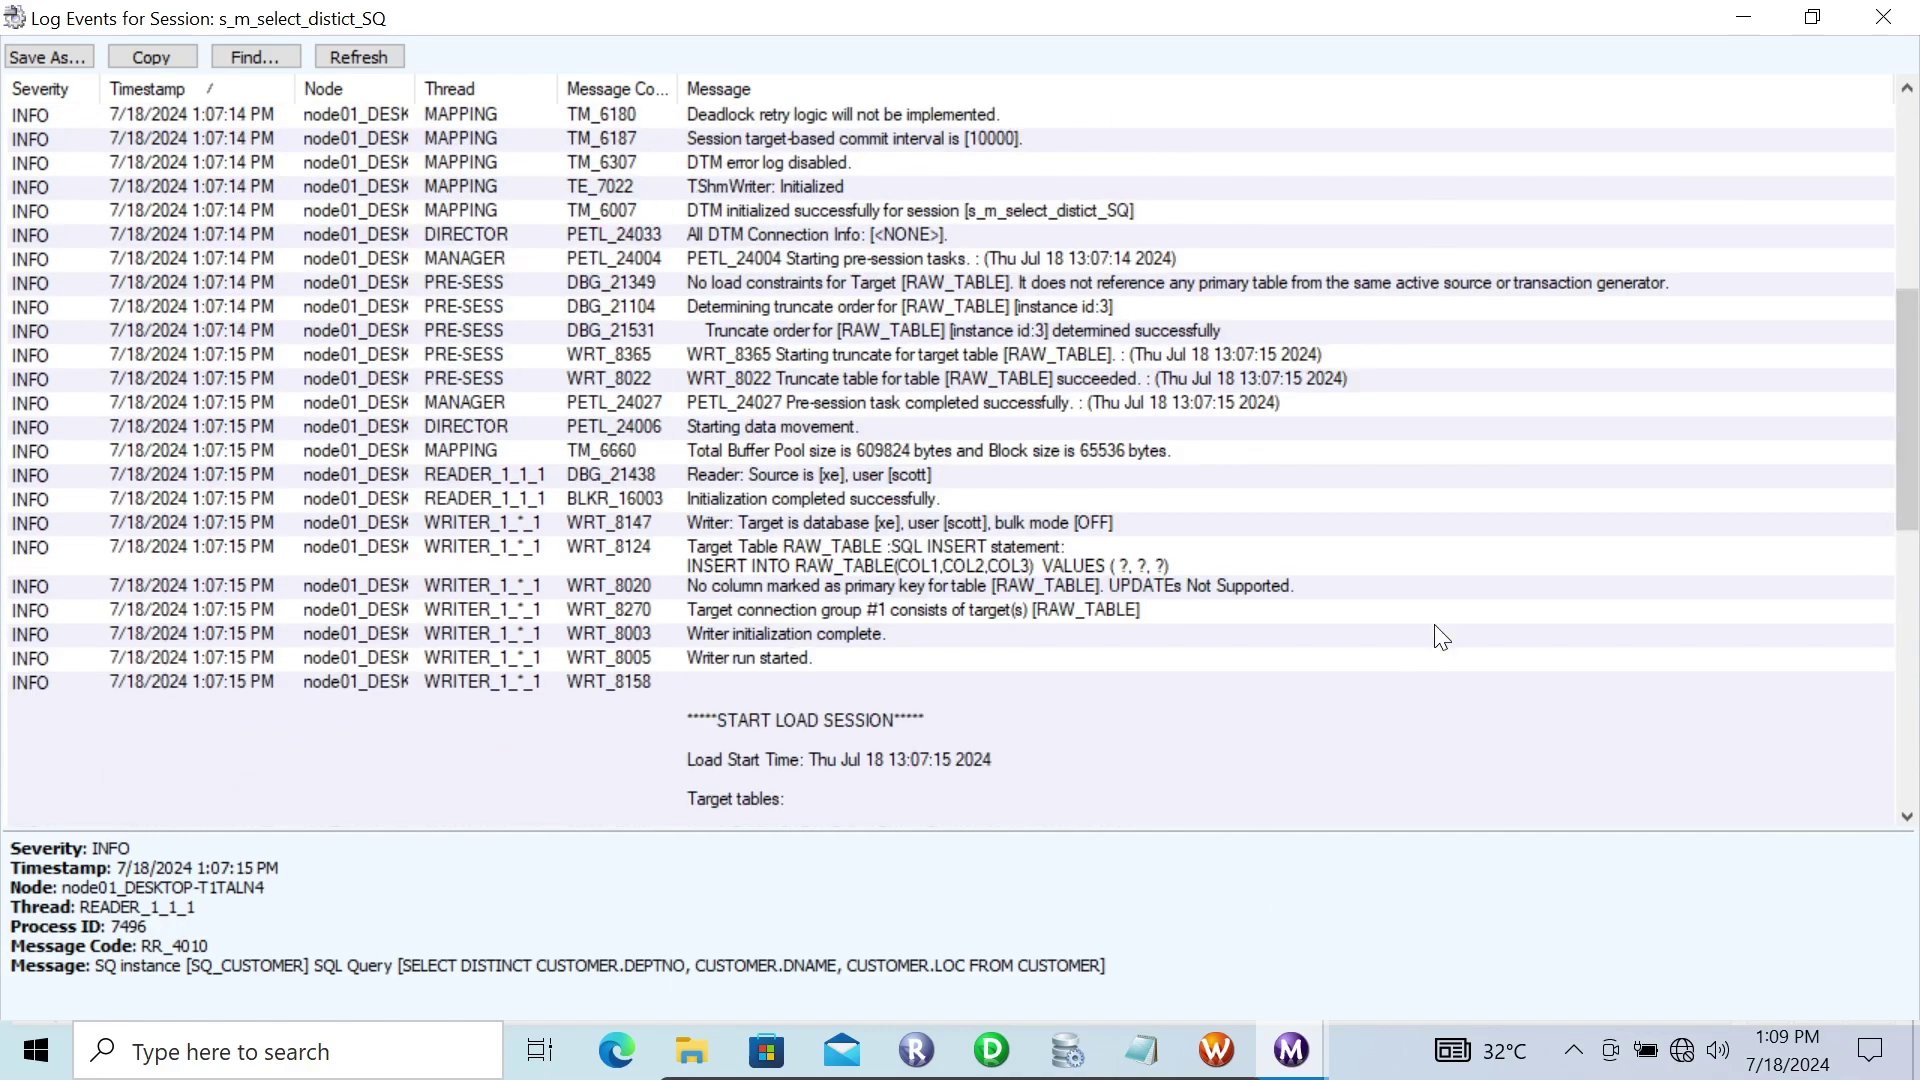